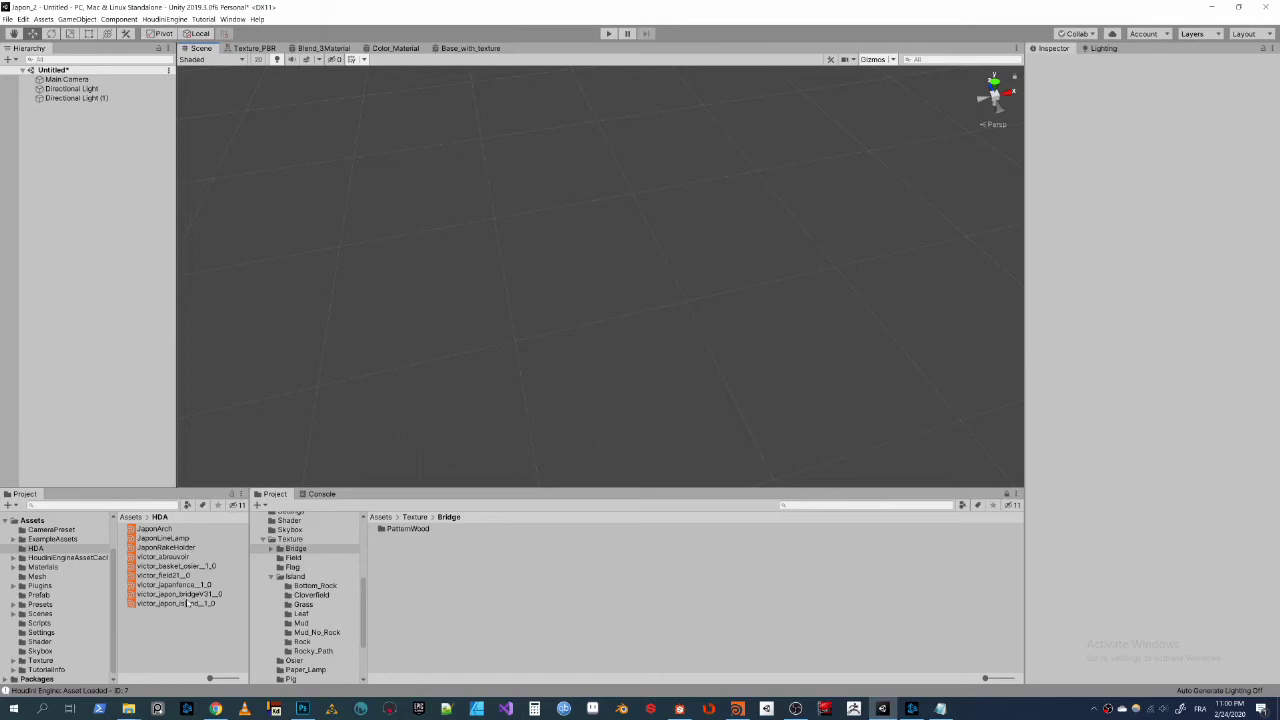
# Step: Add victor_japon_island to the scene and drag its left and top outline points outward
pyautogui.moveTo(186, 603); pyautogui.dragTo(113, 394)
pyautogui.moveTo(655, 340); pyautogui.dragTo(654, 340)
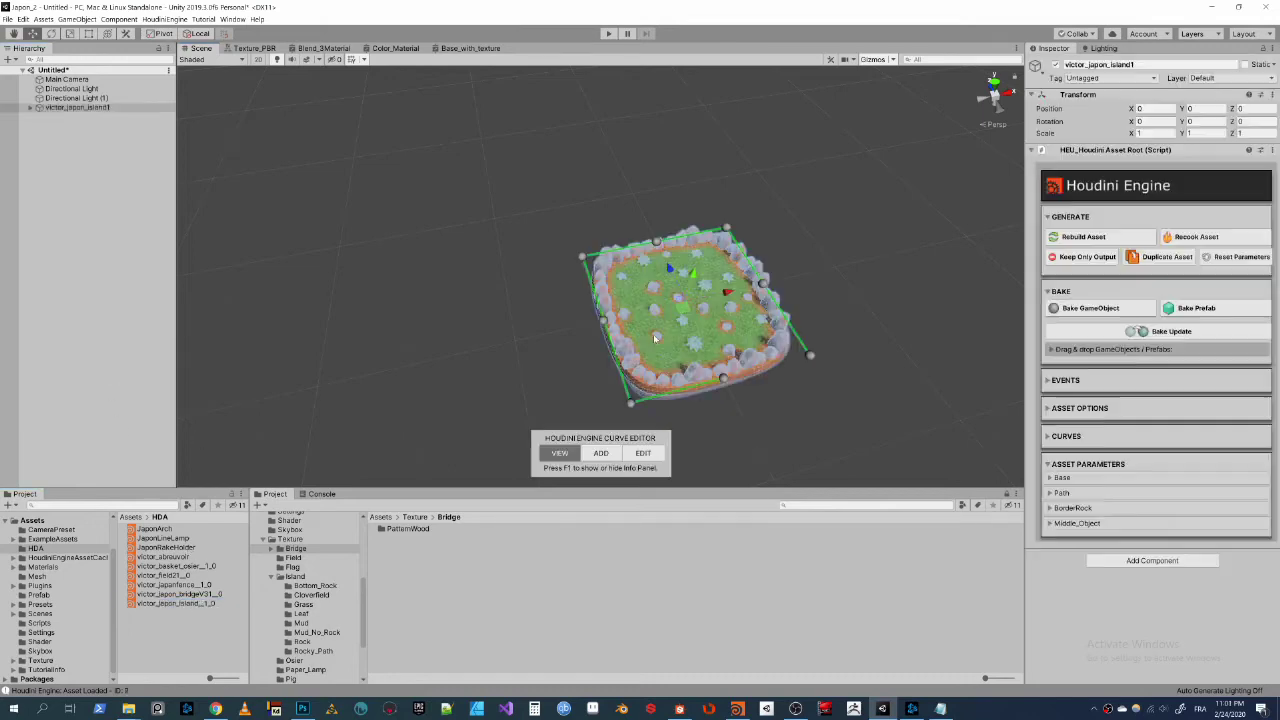
pyautogui.click(643, 453)
pyautogui.moveTo(550, 230); pyautogui.dragTo(612, 404)
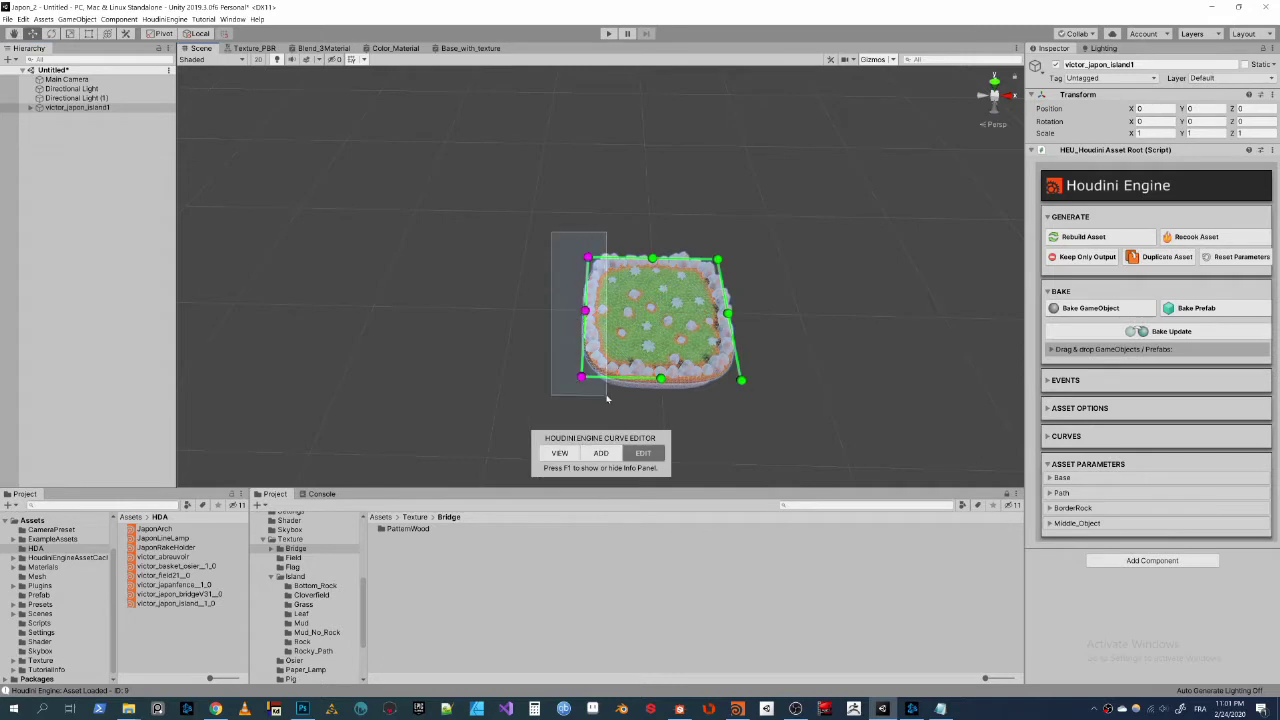
pyautogui.moveTo(617, 315); pyautogui.dragTo(481, 313)
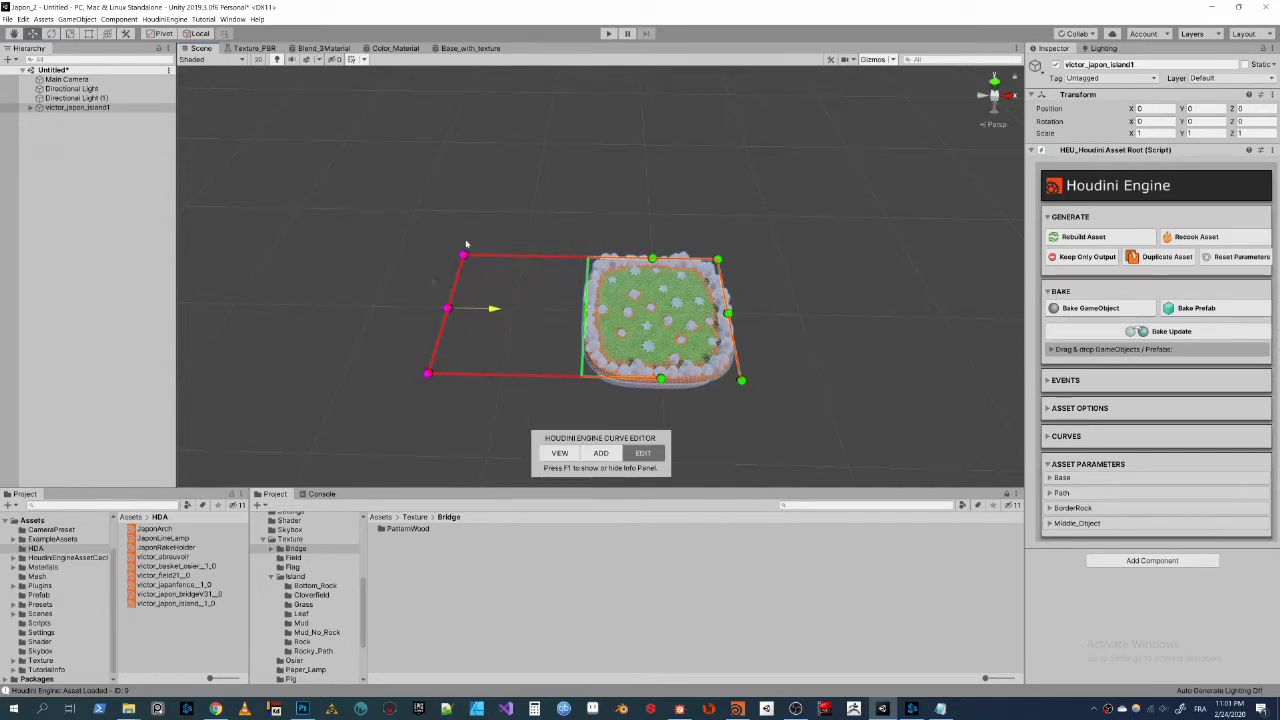
pyautogui.moveTo(430, 228); pyautogui.dragTo(740, 288)
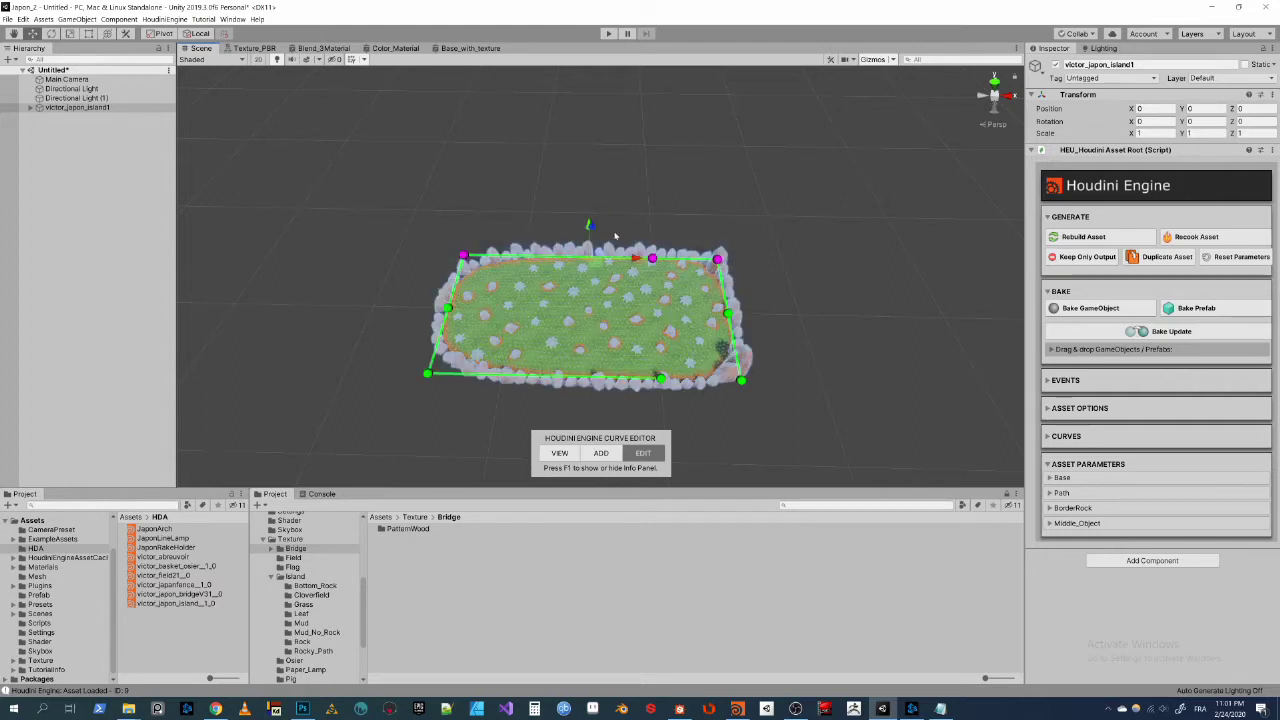
pyautogui.moveTo(615, 236)
pyautogui.keyDown('alt'); pyautogui.mouseDown()
pyautogui.moveTo(650, 250)
pyautogui.moveTo(695, 203)
pyautogui.mouseUp(); pyautogui.keyUp('alt')
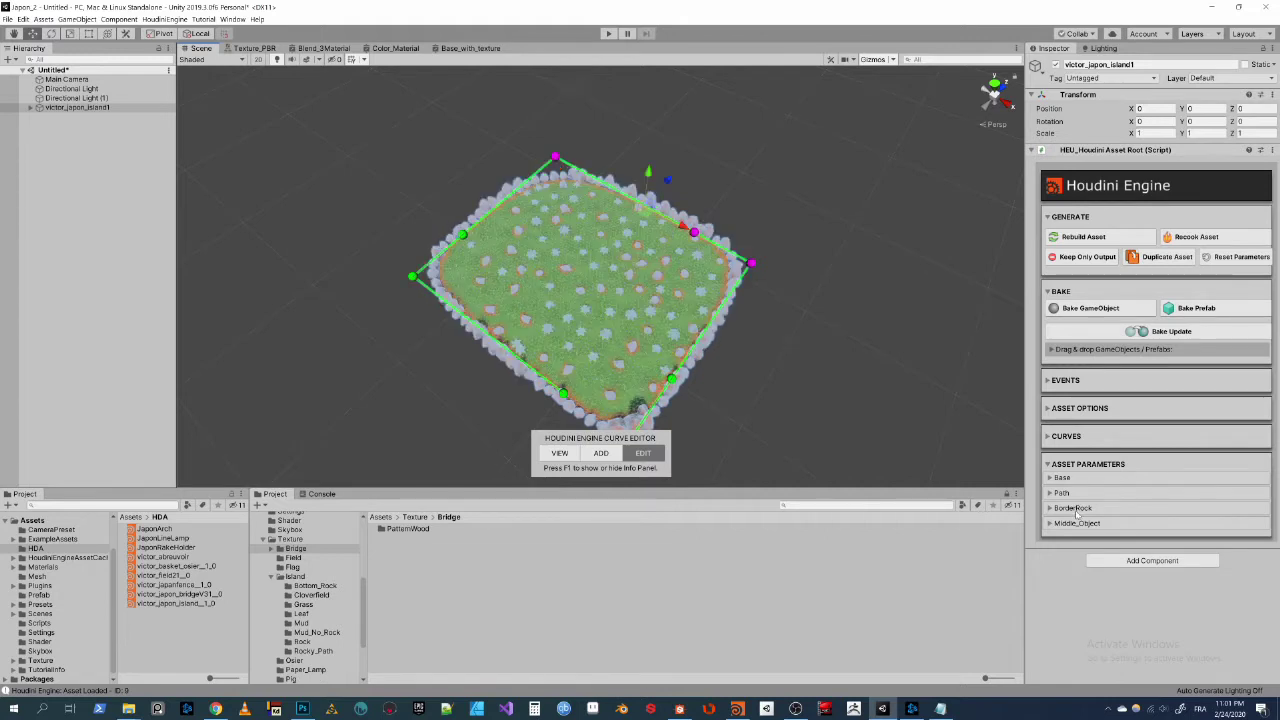
# Step: Enable the BorderRock inside_outside option and view the island from directly above
pyautogui.click(1074, 508)
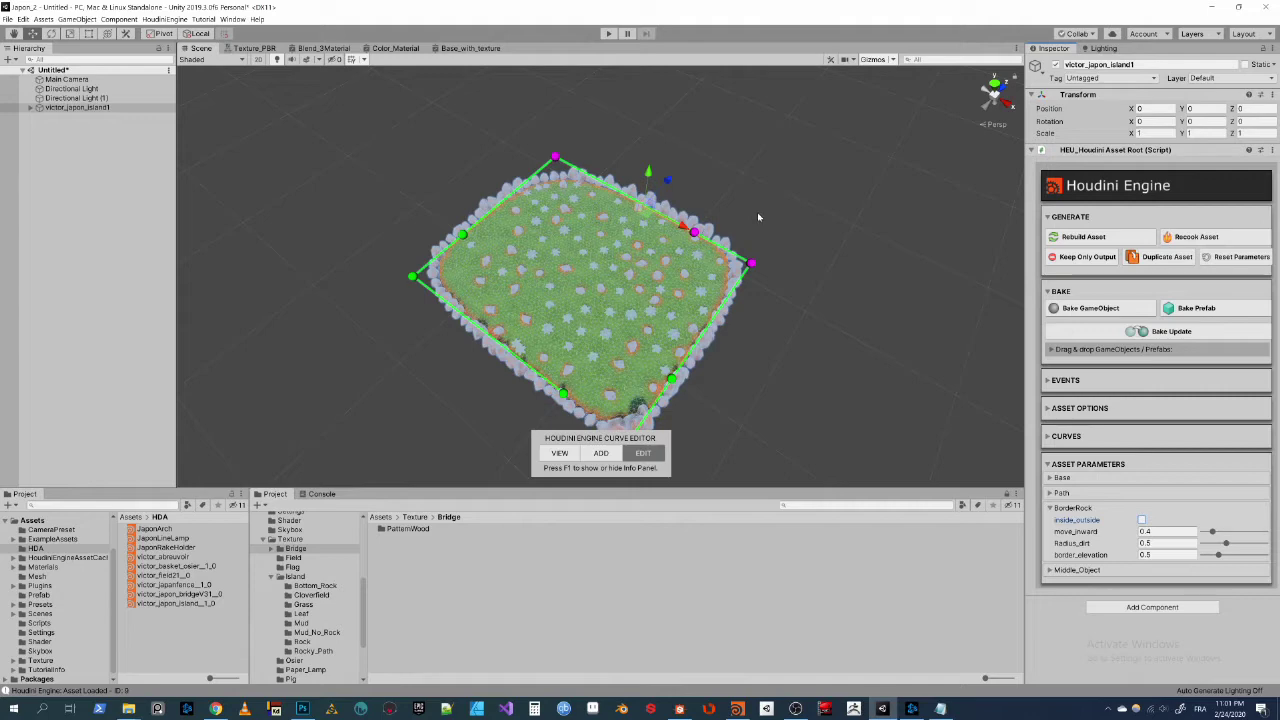
pyautogui.click(1140, 520)
pyautogui.keyDown('alt'); pyautogui.moveTo(760, 230); pyautogui.dragTo(835, 208); pyautogui.keyUp('alt')
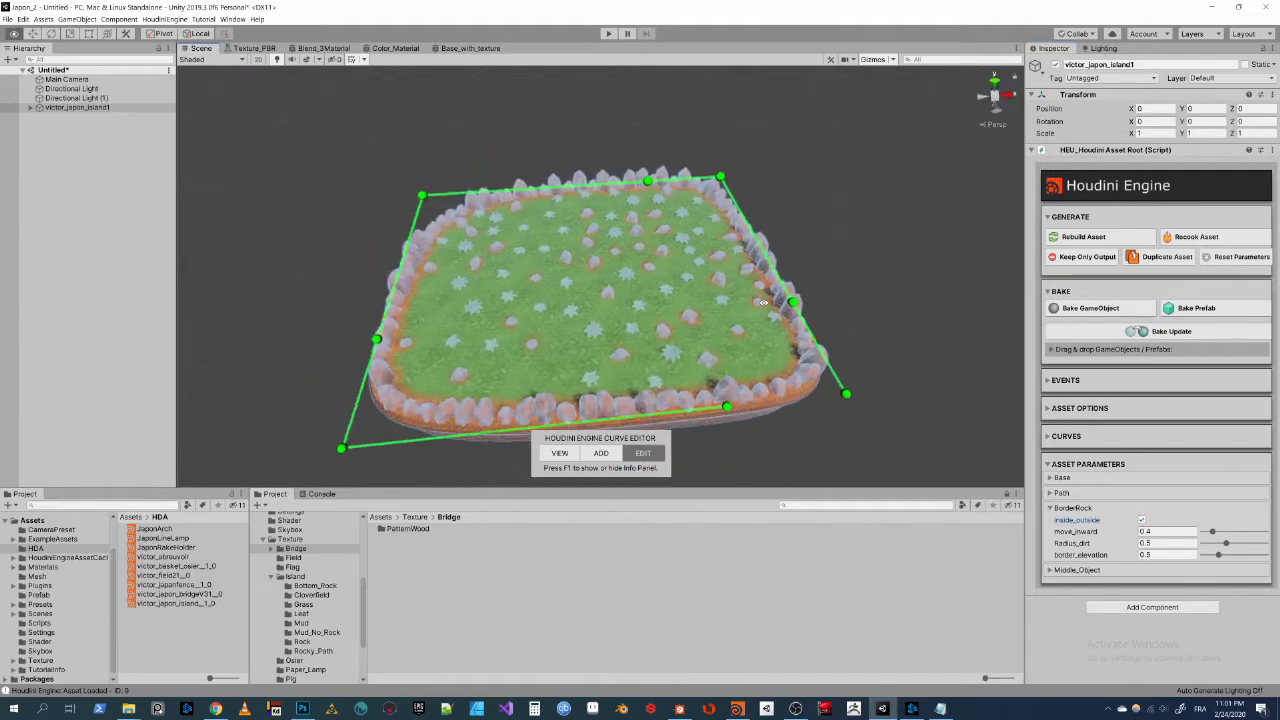
pyautogui.click(994, 80)
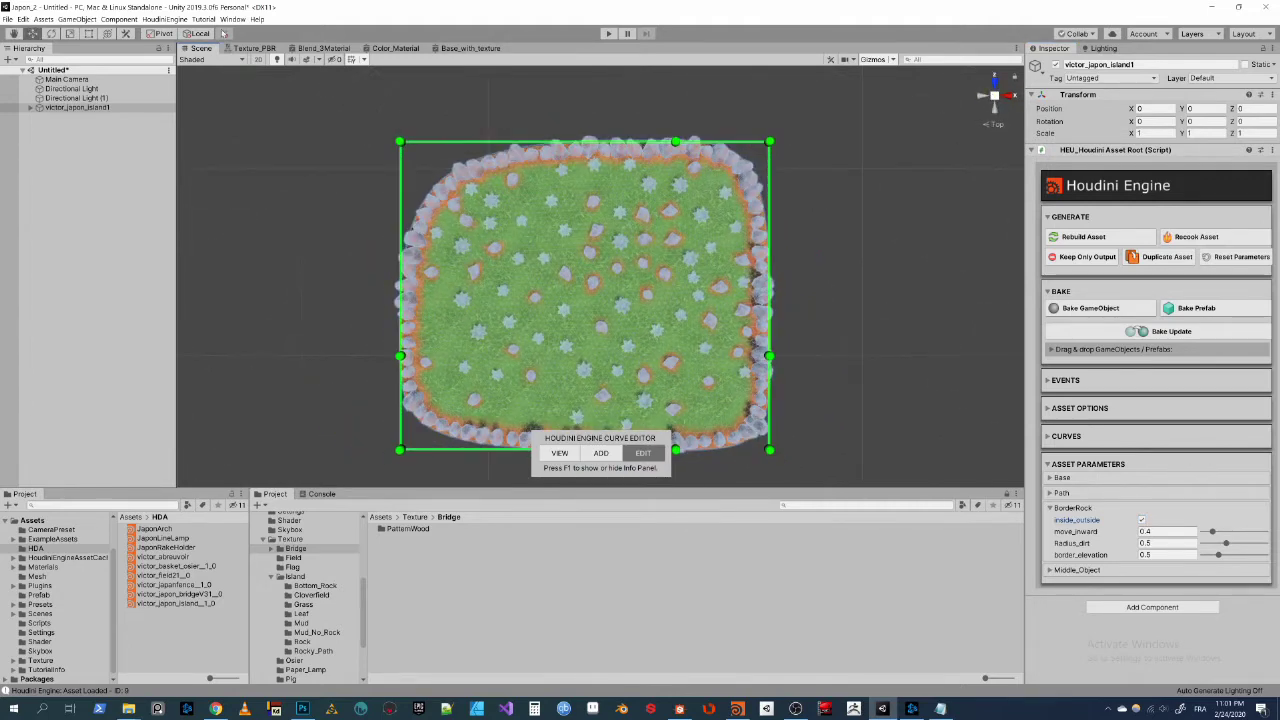
pyautogui.click(165, 19)
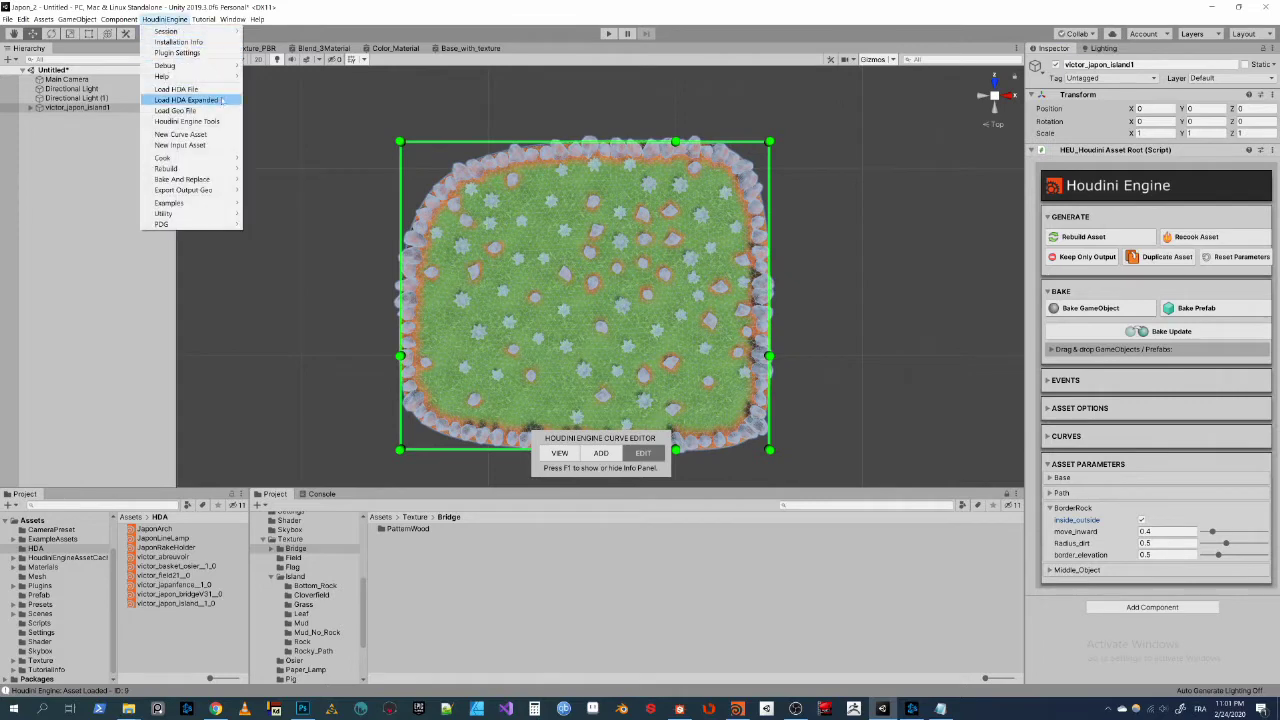
# Step: Draw a new five-point Houdini curve across the island from the bottom edge to the top
pyautogui.click(180, 134)
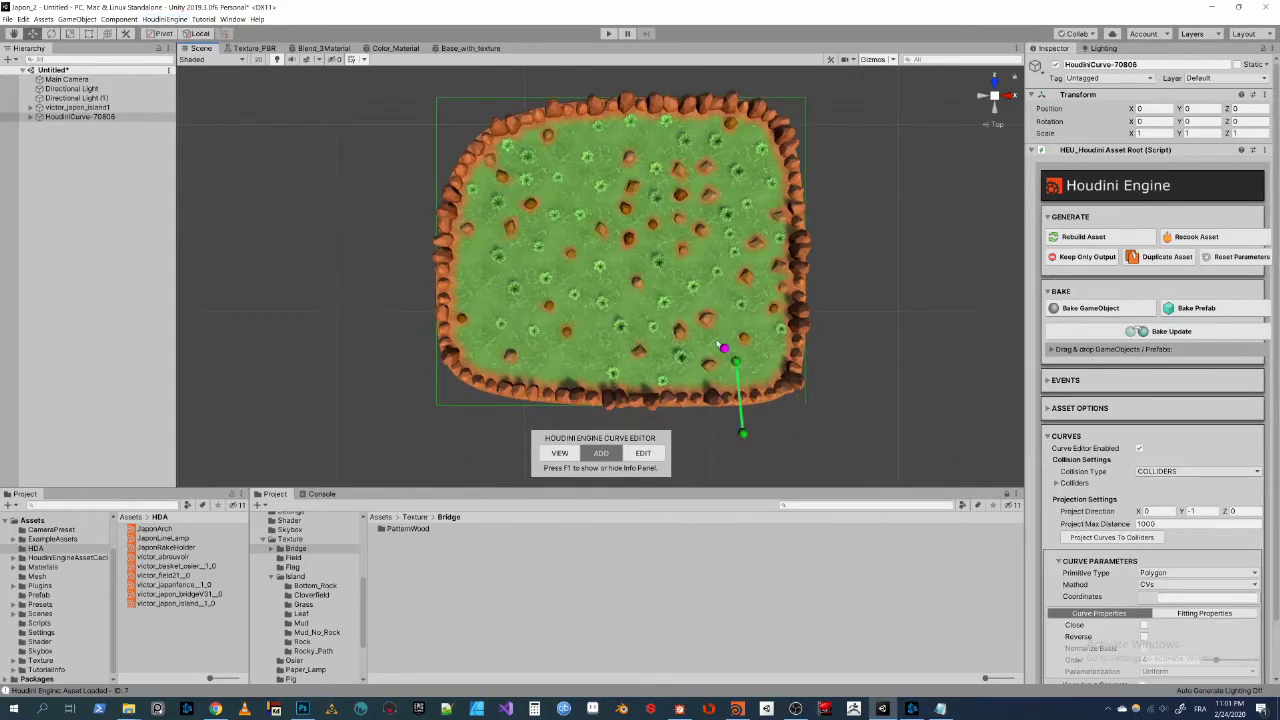
pyautogui.click(664, 308)
pyautogui.click(582, 274)
pyautogui.click(570, 212)
pyautogui.click(613, 169)
pyautogui.click(659, 147)
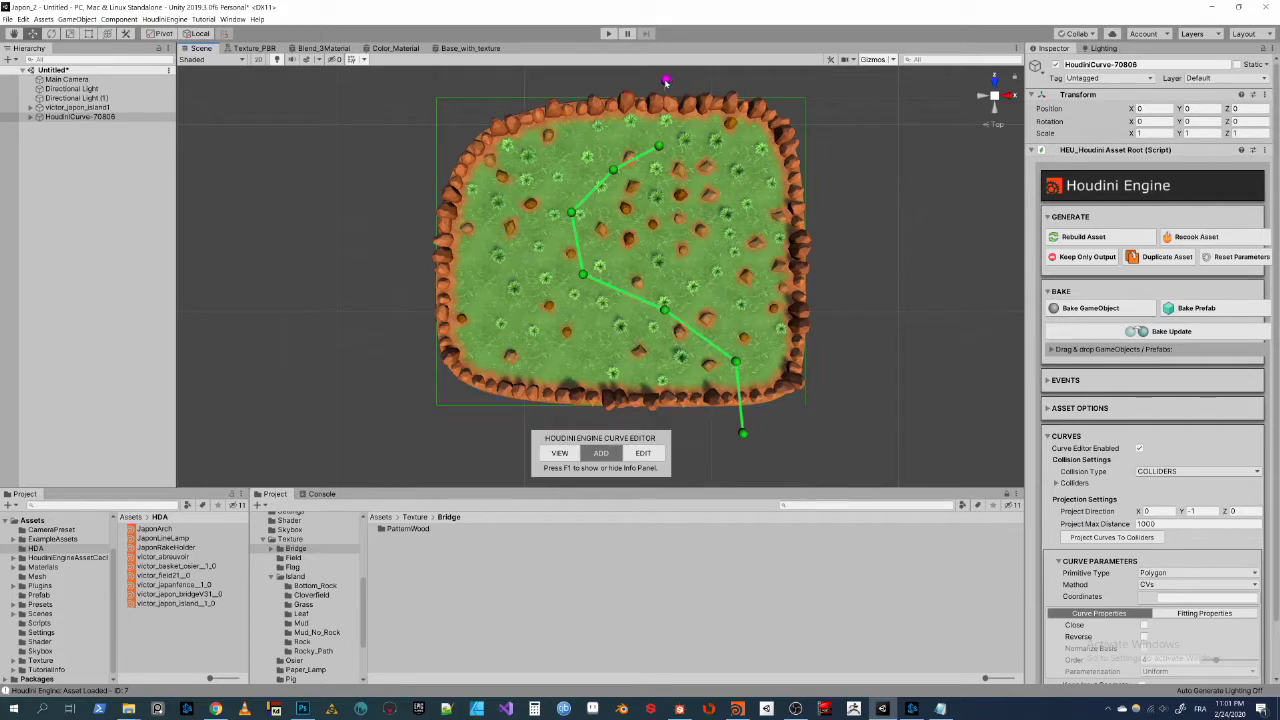
pyautogui.press('Escape')
# Step: Set the island's Base Curves_Path input to HoudiniCurve-70806
pyautogui.click(695, 237)
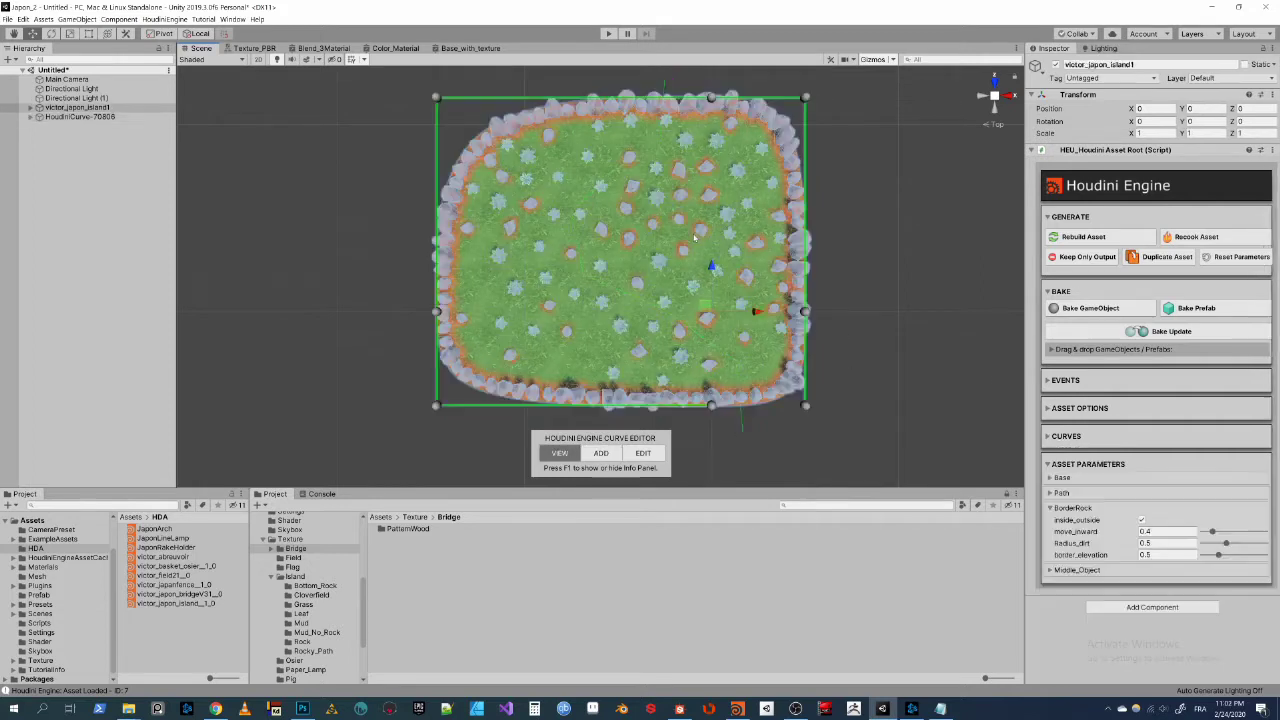
pyautogui.click(1066, 478)
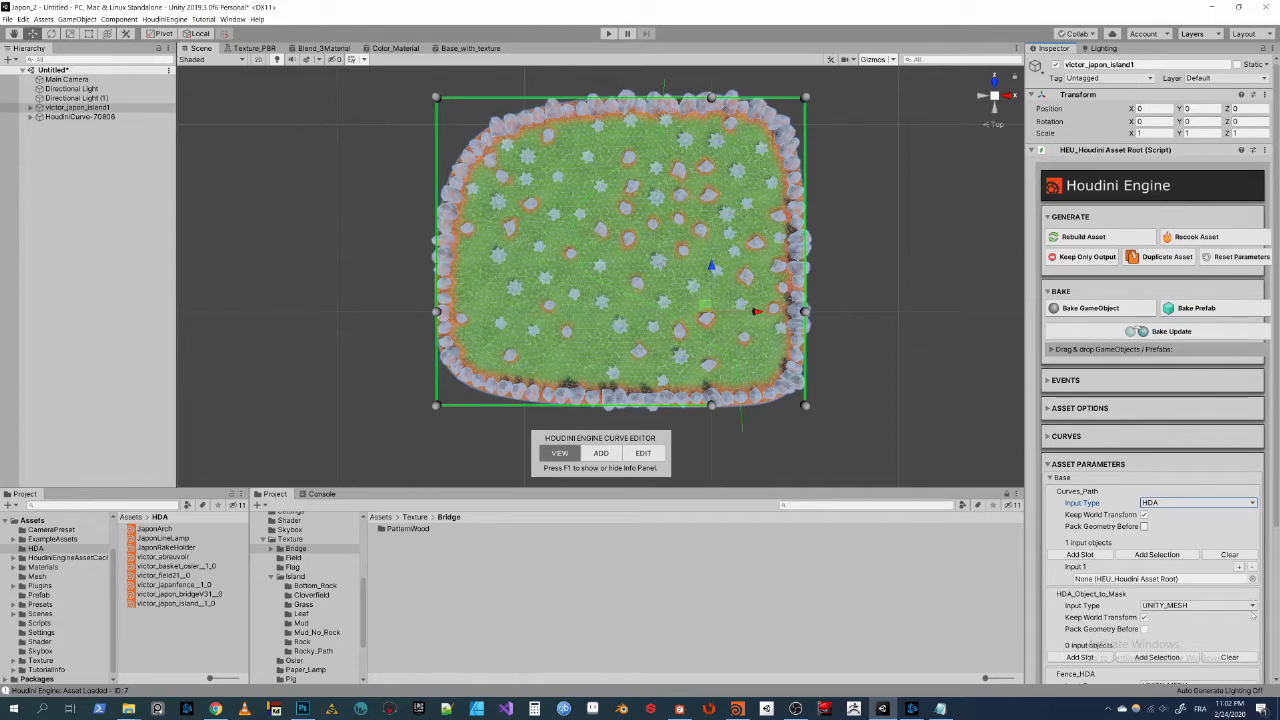
pyautogui.click(1251, 579)
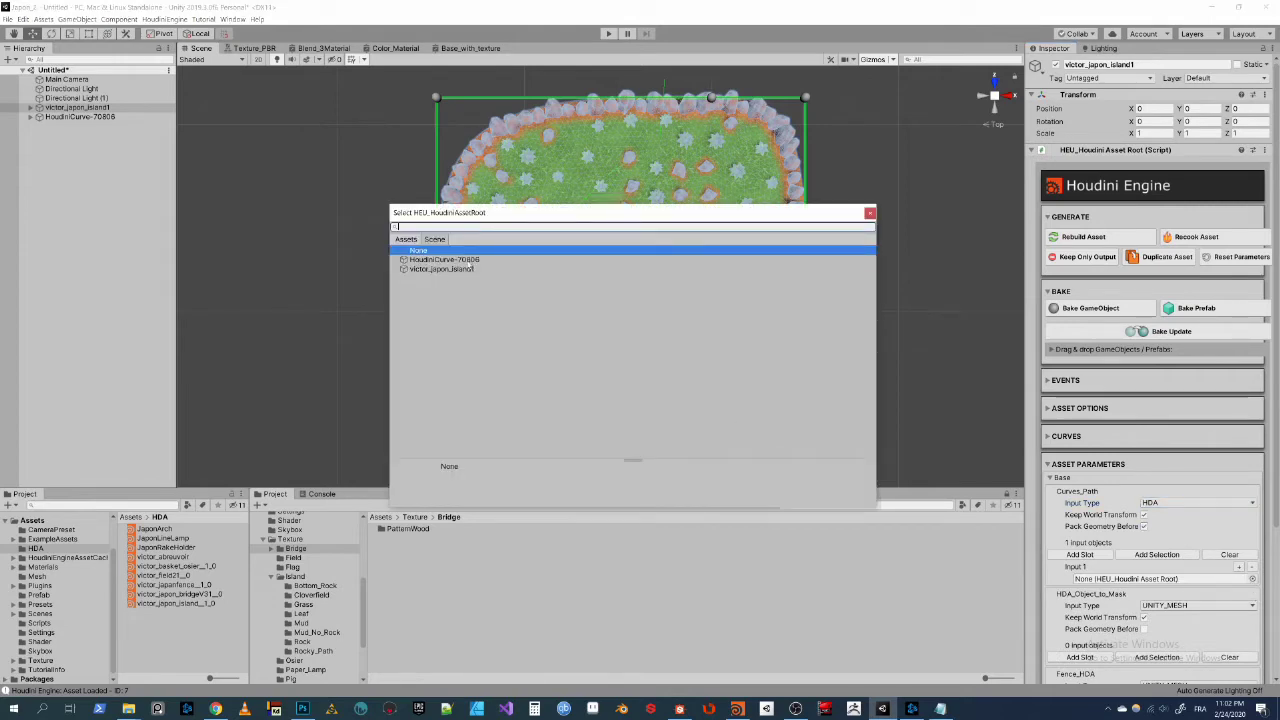
pyautogui.doubleClick(717, 259)
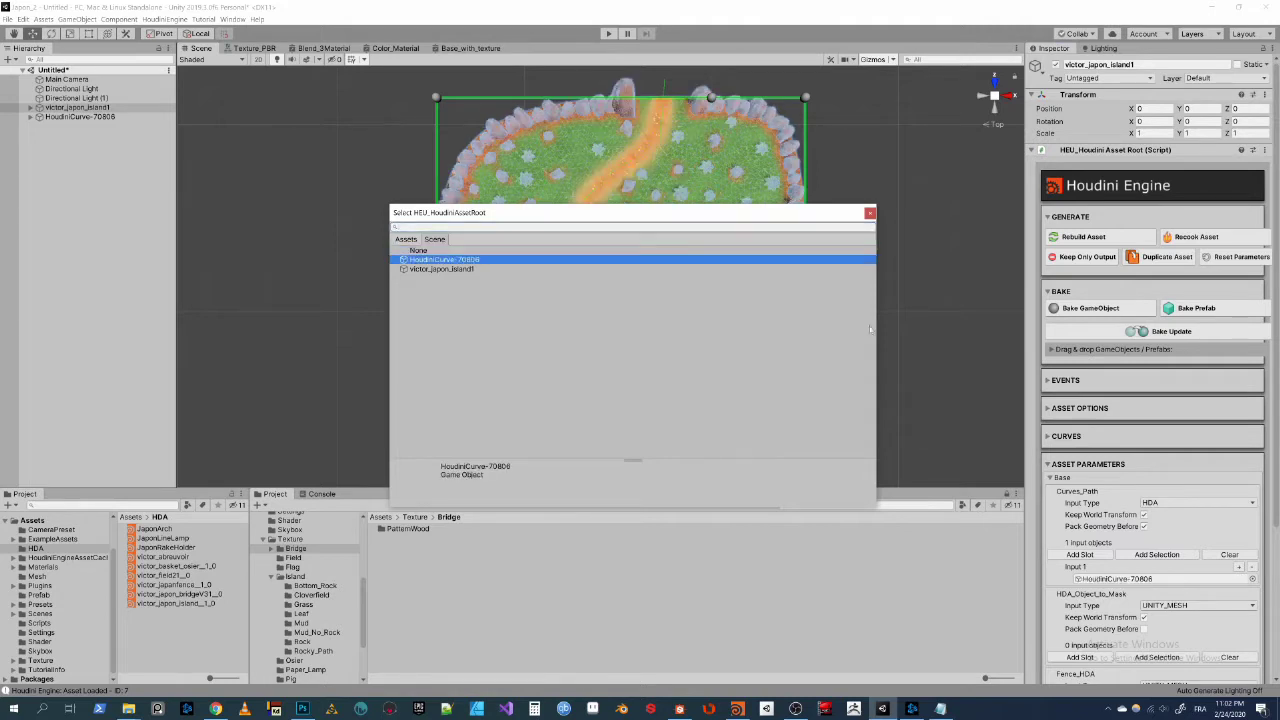
# Step: Place the victor_field21 field asset on the island beside the path
pyautogui.keyDown('alt'); pyautogui.moveTo(668, 244); pyautogui.dragTo(720, 260); pyautogui.keyUp('alt')
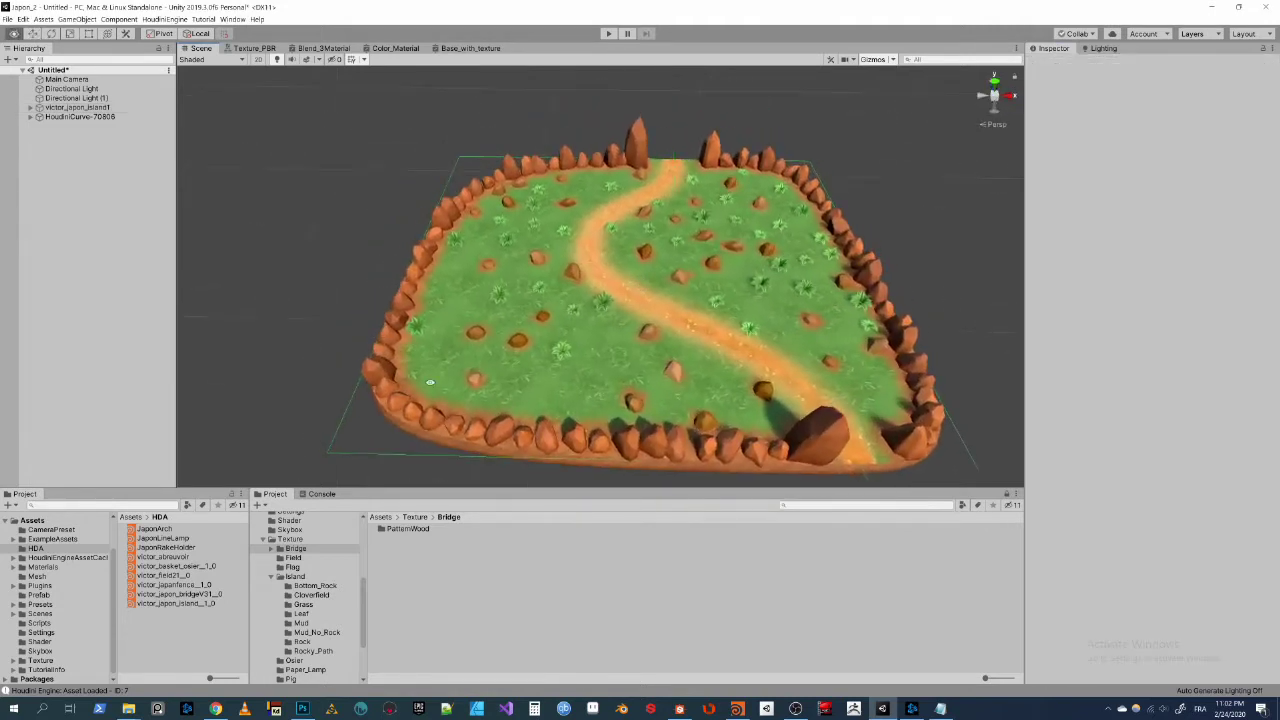
pyautogui.click(176, 576)
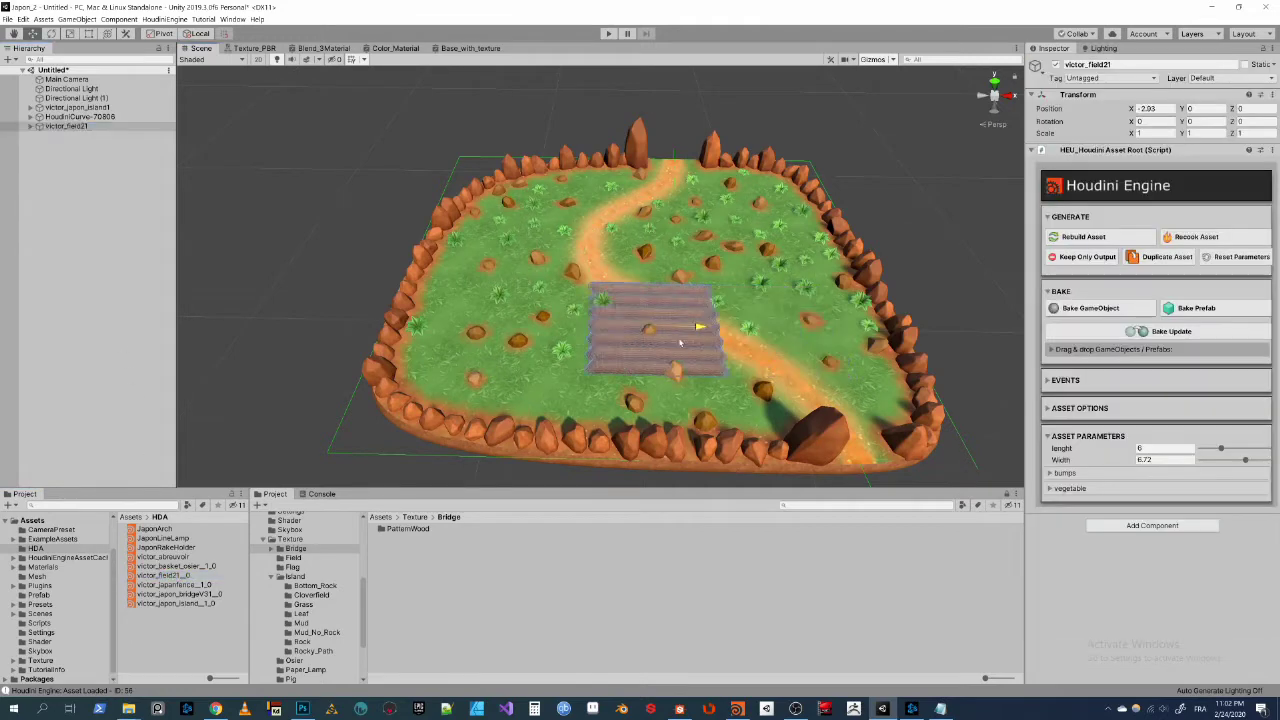
pyautogui.moveTo(586, 307); pyautogui.dragTo(545, 345)
pyautogui.scroll(3, 600, 378)
pyautogui.keyDown('alt'); pyautogui.moveTo(600, 378); pyautogui.dragTo(650, 370); pyautogui.keyUp('alt')
pyautogui.moveTo(670, 250); pyautogui.dragTo(690, 300)
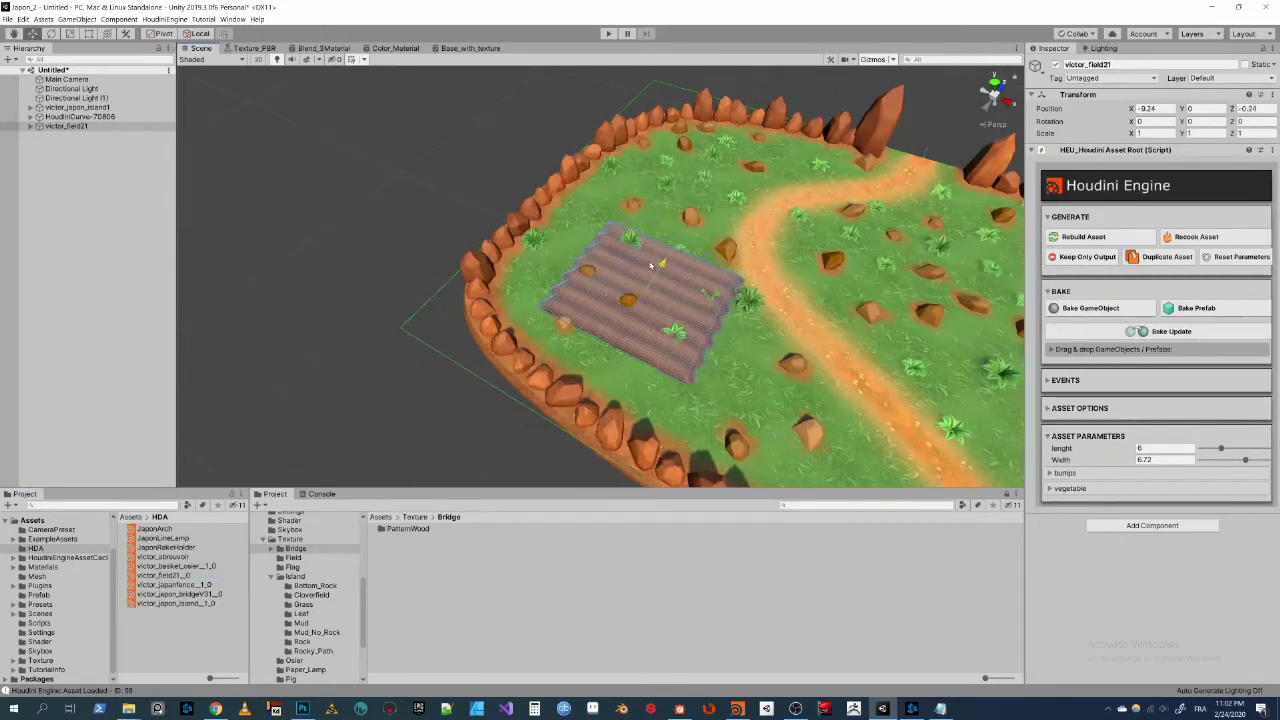
# Step: Set the field's lenght to 4 and Width to 9
pyautogui.click(1163, 448)
pyautogui.write('8')
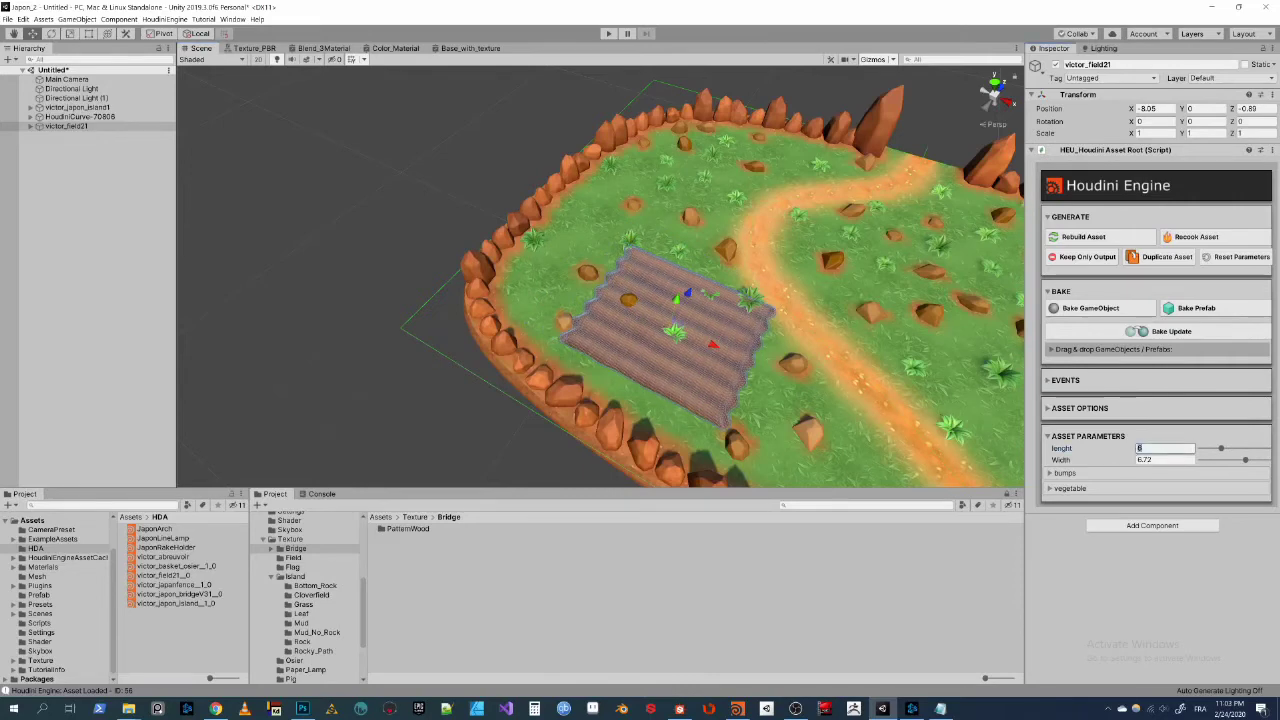
pyautogui.press('Return')
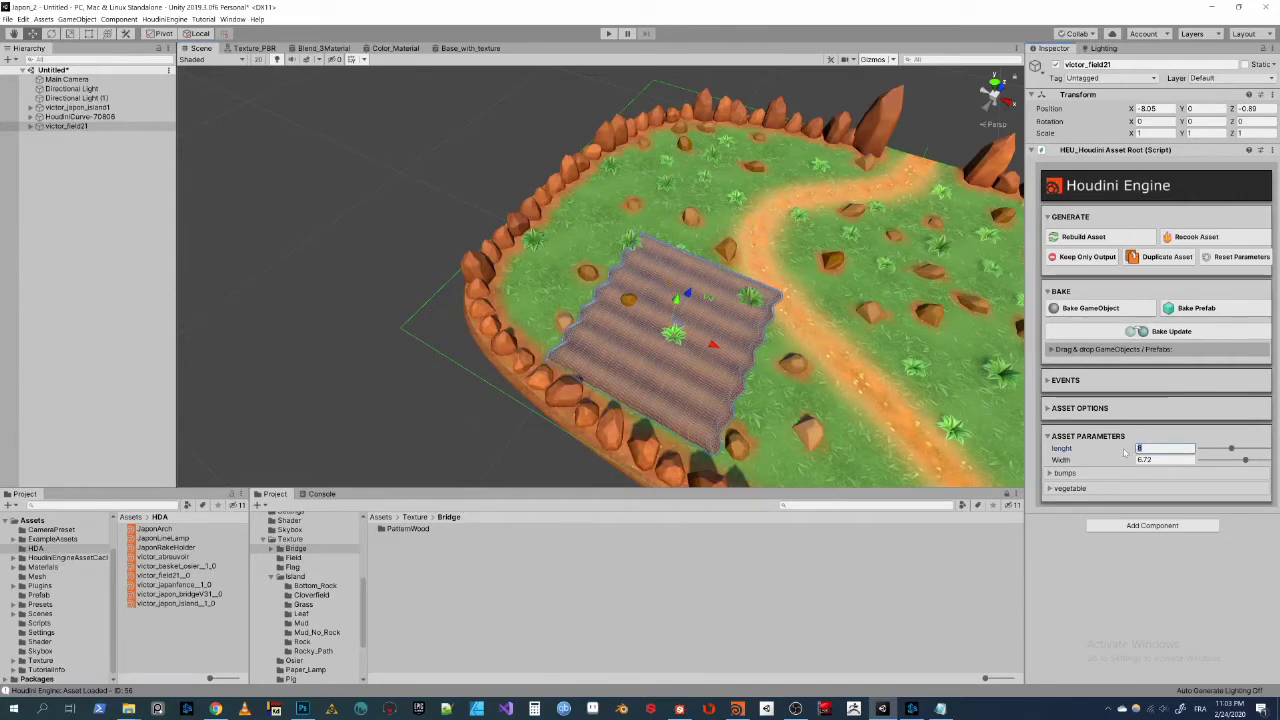
pyautogui.write('4')
pyautogui.press('Return')
pyautogui.click(1150, 459)
pyautogui.write('9')
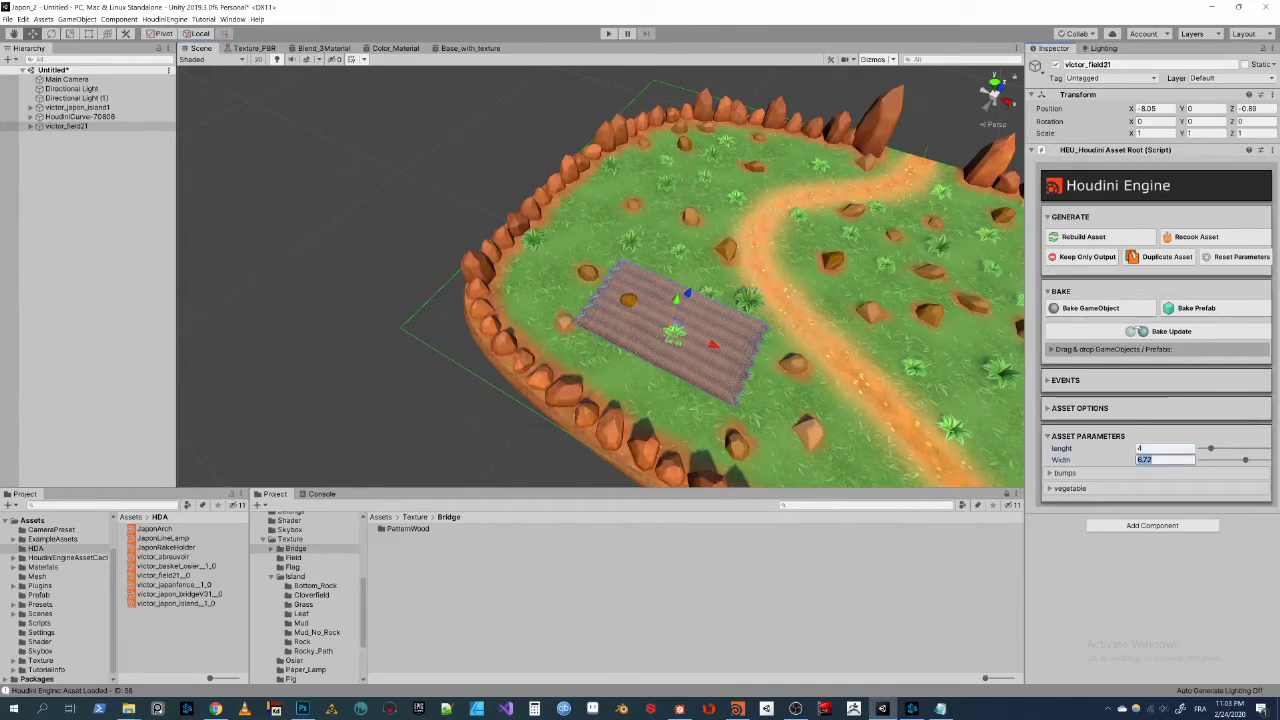
pyautogui.press('Return')
# Step: Give the field 4 bumps and slide it further along the island
pyautogui.keyDown('alt'); pyautogui.moveTo(843, 380); pyautogui.dragTo(760, 385); pyautogui.keyUp('alt')
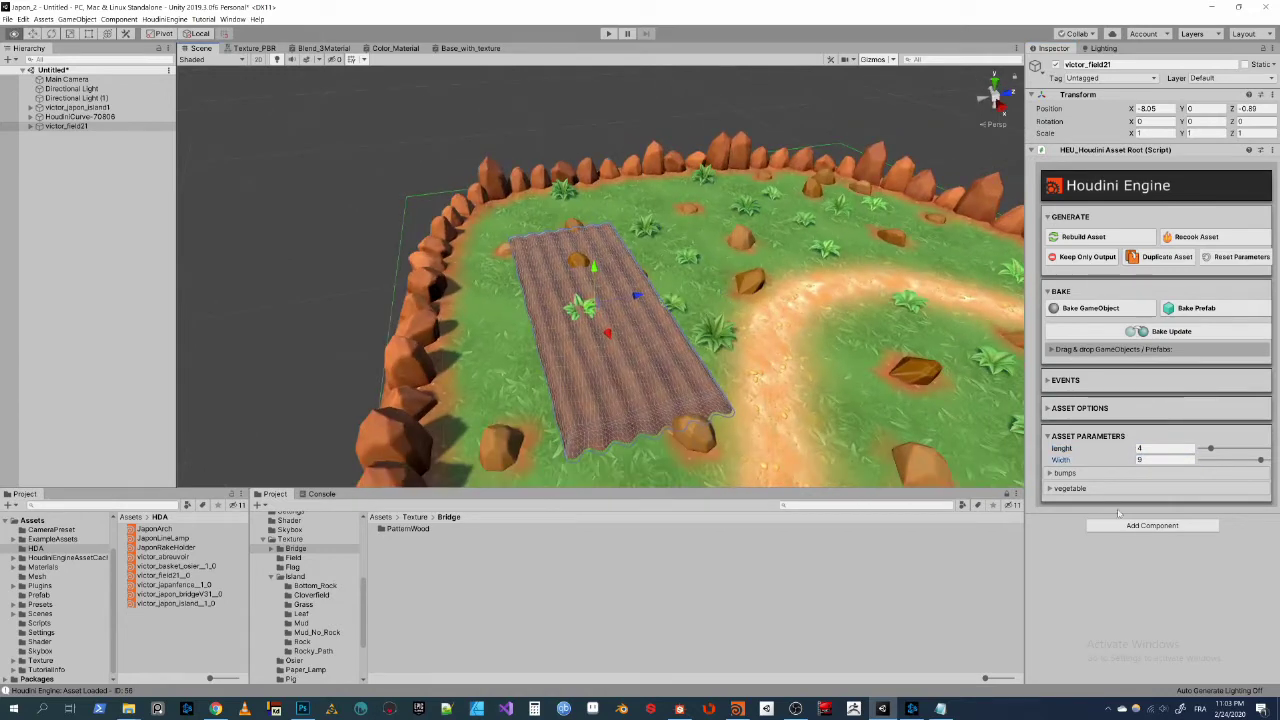
pyautogui.click(1050, 473)
pyautogui.click(1125, 488)
pyautogui.press('Return')
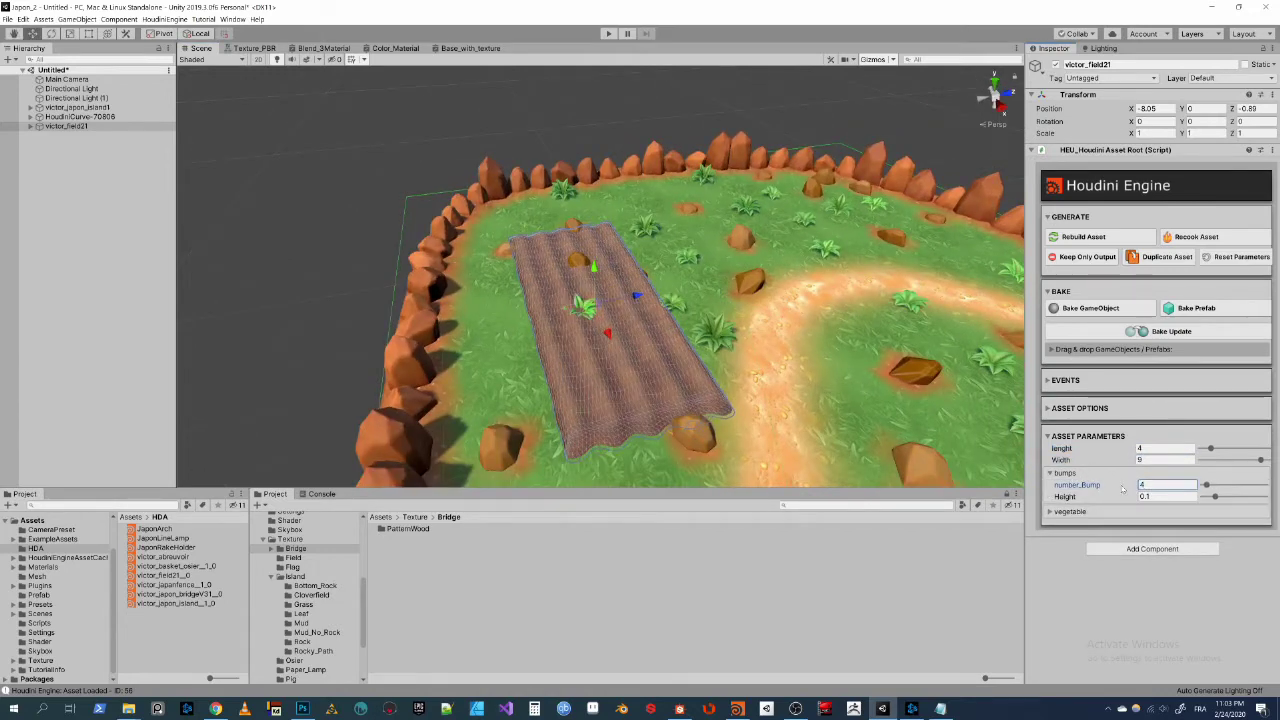
pyautogui.moveTo(636, 297); pyautogui.dragTo(611, 315)
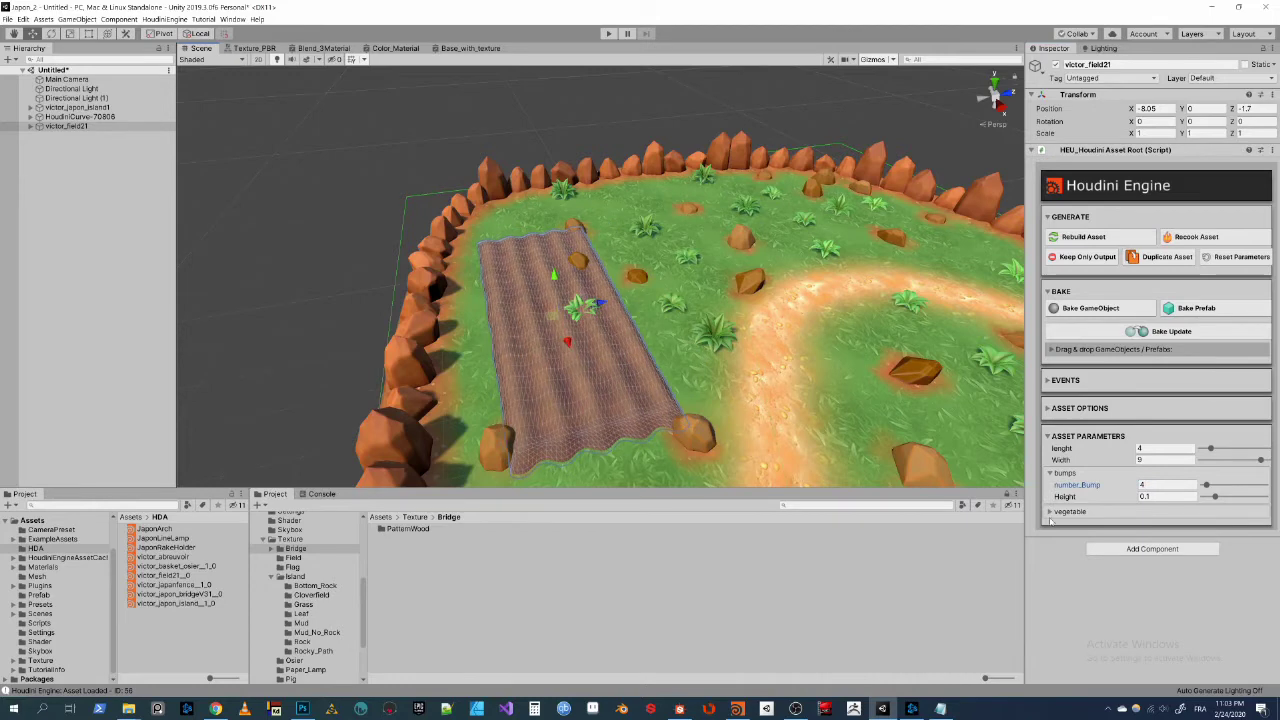
# Step: Grow carrot rows with vege_size 0.9 and apply the vegetable Delete value
pyautogui.click(1070, 512)
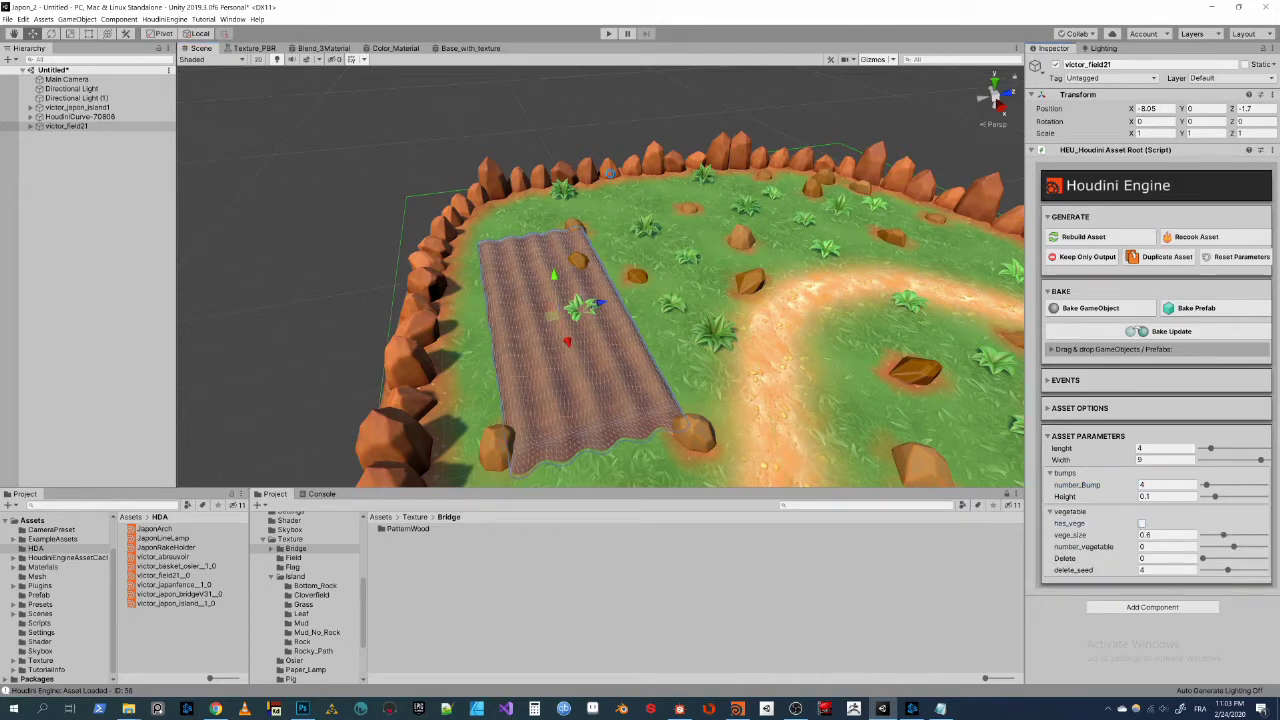
pyautogui.click(1141, 523)
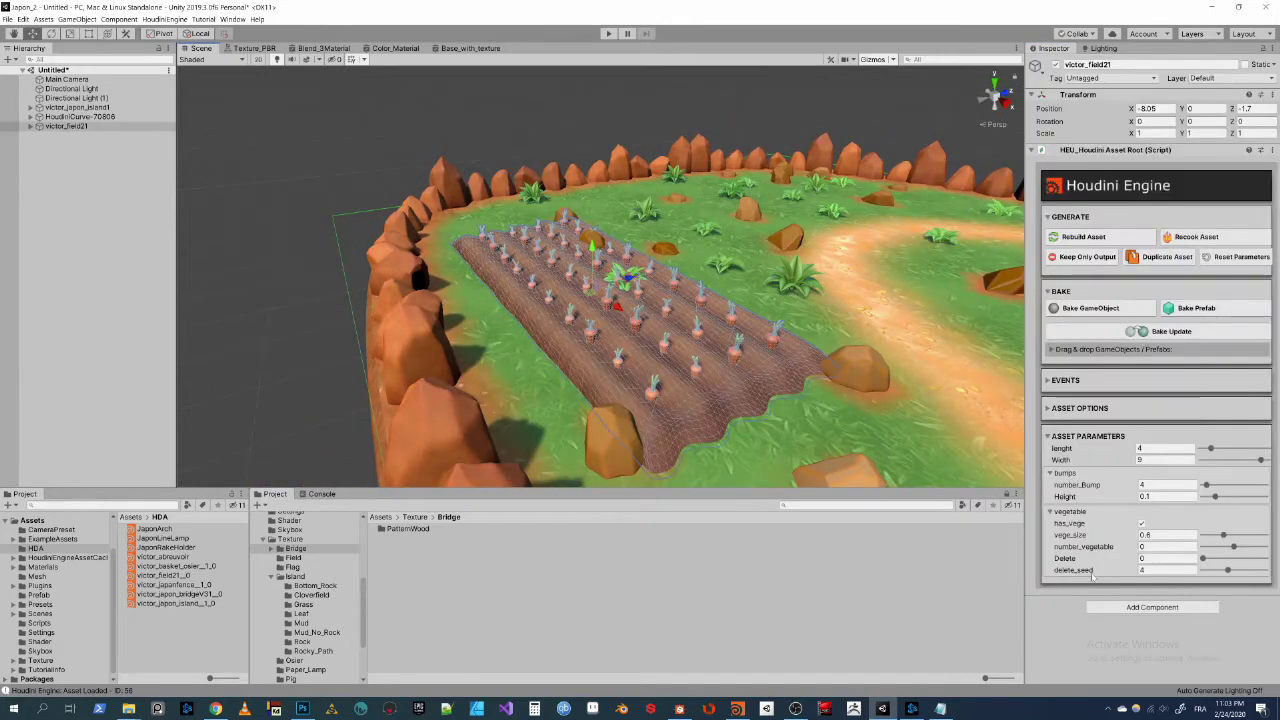
pyautogui.click(1148, 535)
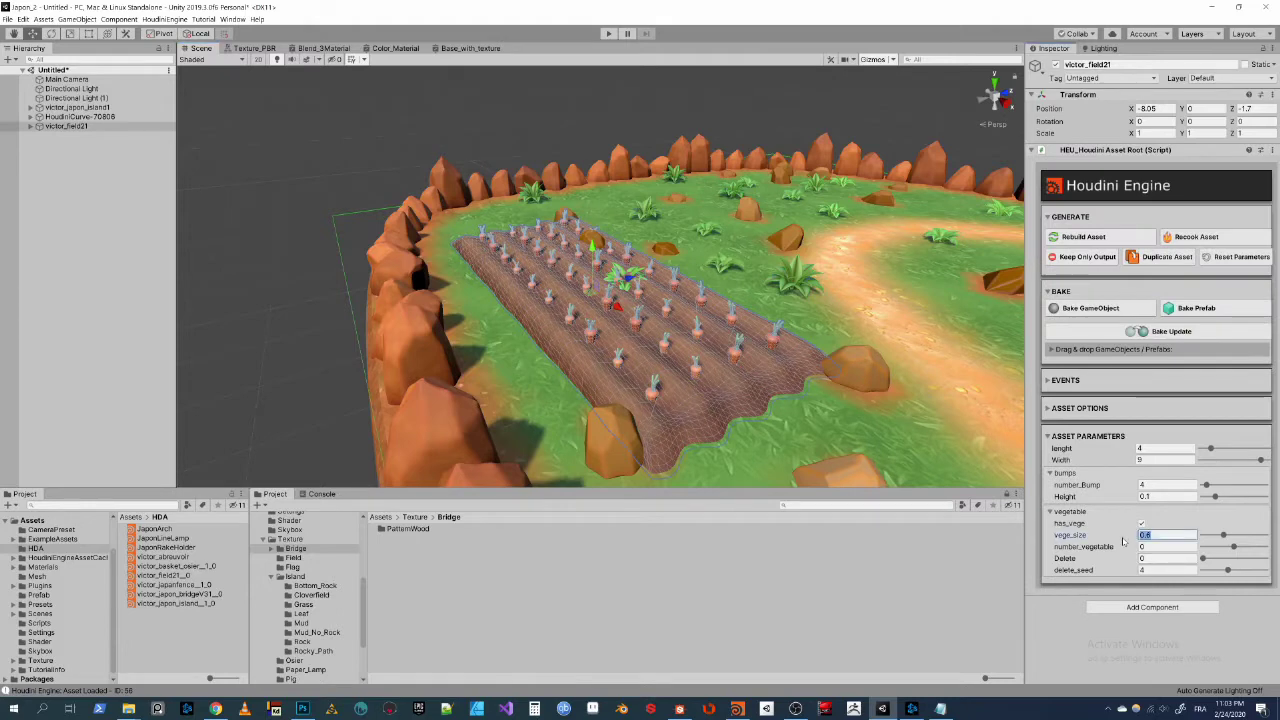
pyautogui.write('0.9')
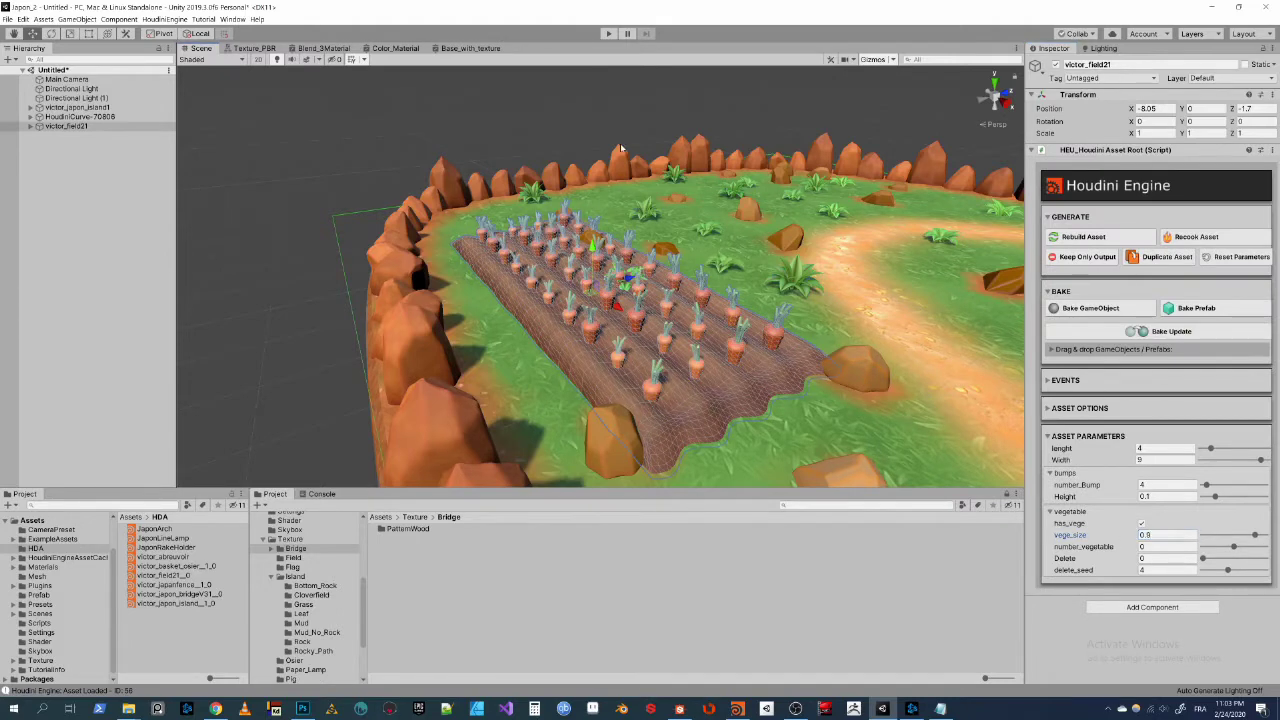
pyautogui.write('.5')
pyautogui.press('Return')
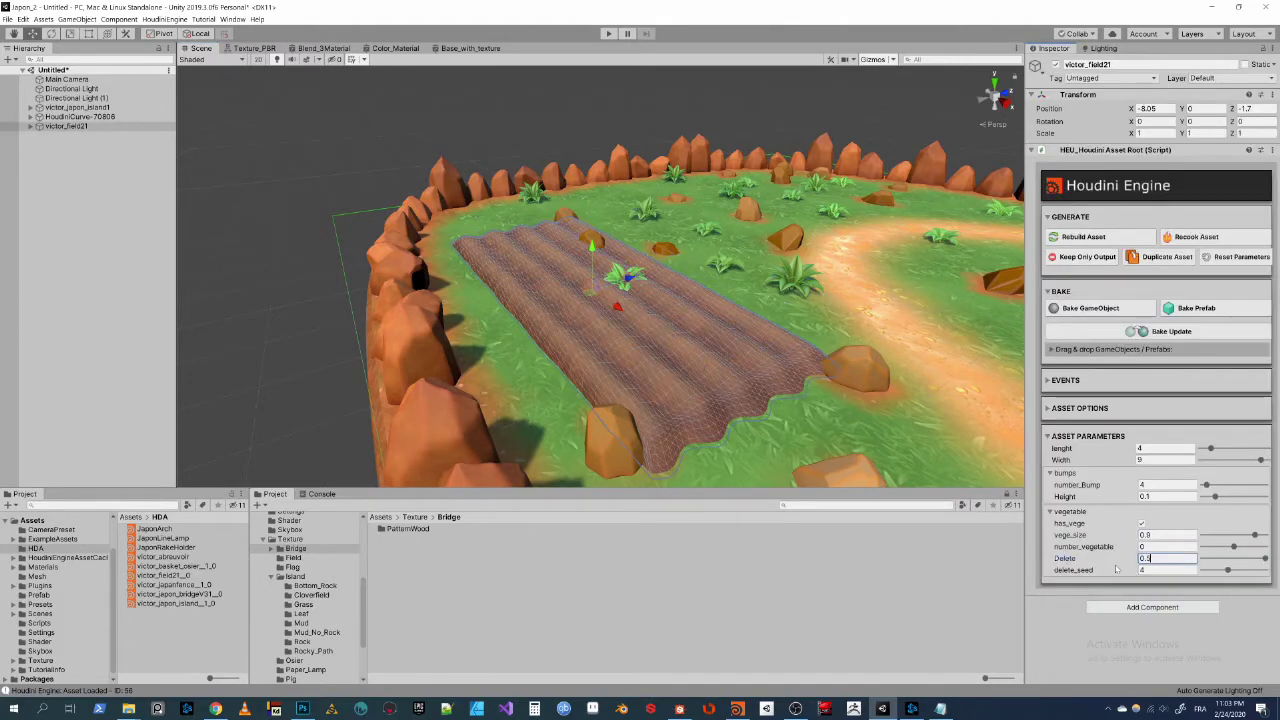
pyautogui.click(238, 180)
pyautogui.keyDown('alt'); pyautogui.moveTo(548, 226); pyautogui.dragTo(560, 300); pyautogui.keyUp('alt')
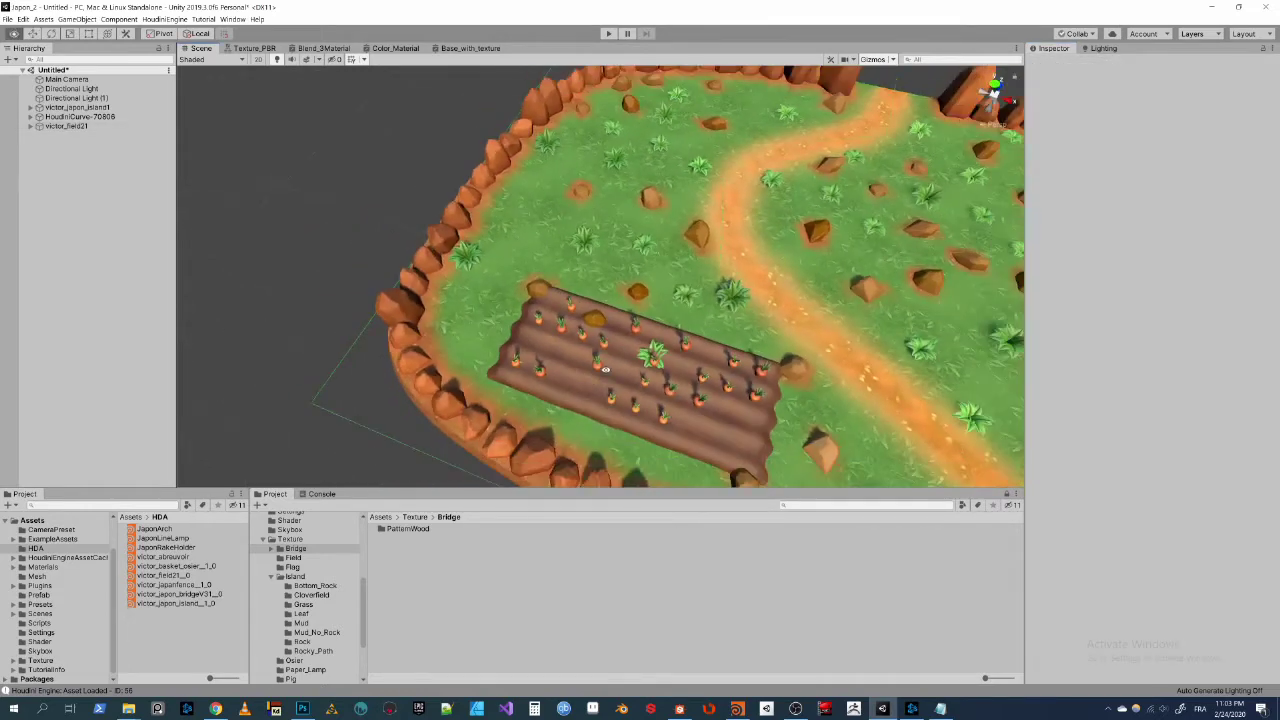
pyautogui.click(630, 380)
# Step: Duplicate the carrot field above the first and set the copy's length 9, width 4
pyautogui.click(1155, 260)
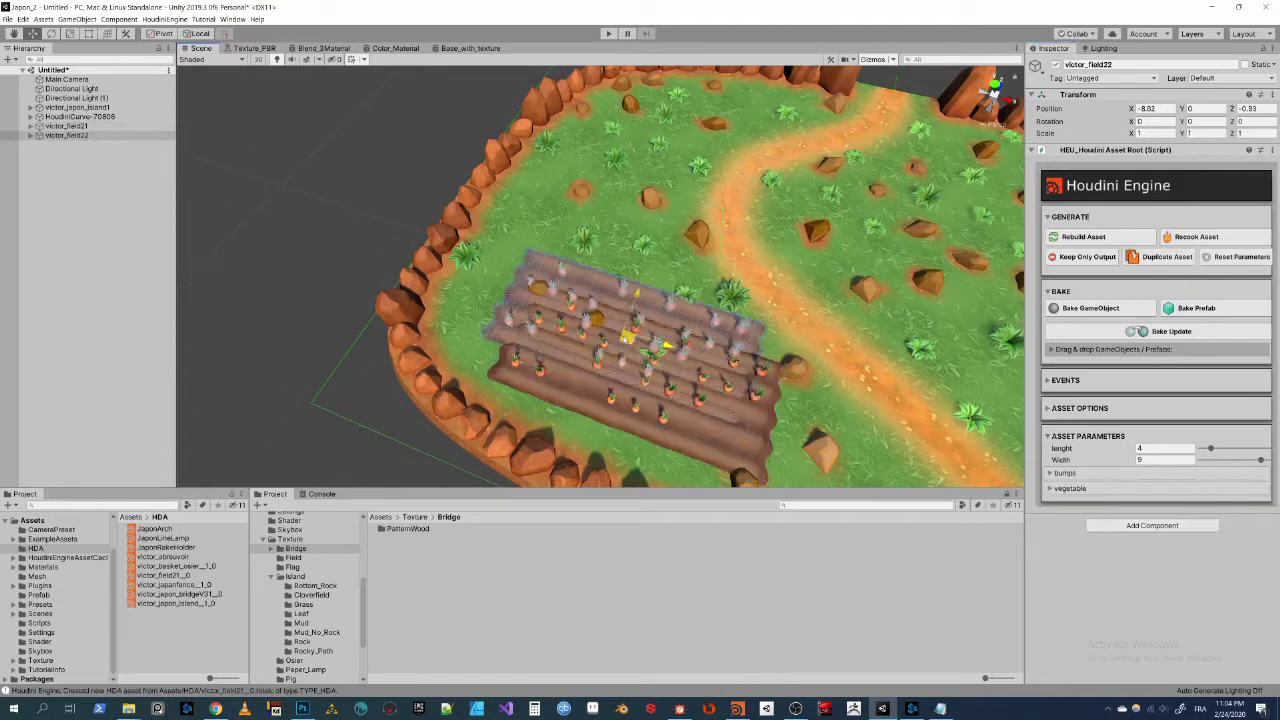
pyautogui.moveTo(640, 345); pyautogui.dragTo(650, 190)
pyautogui.click(1120, 450)
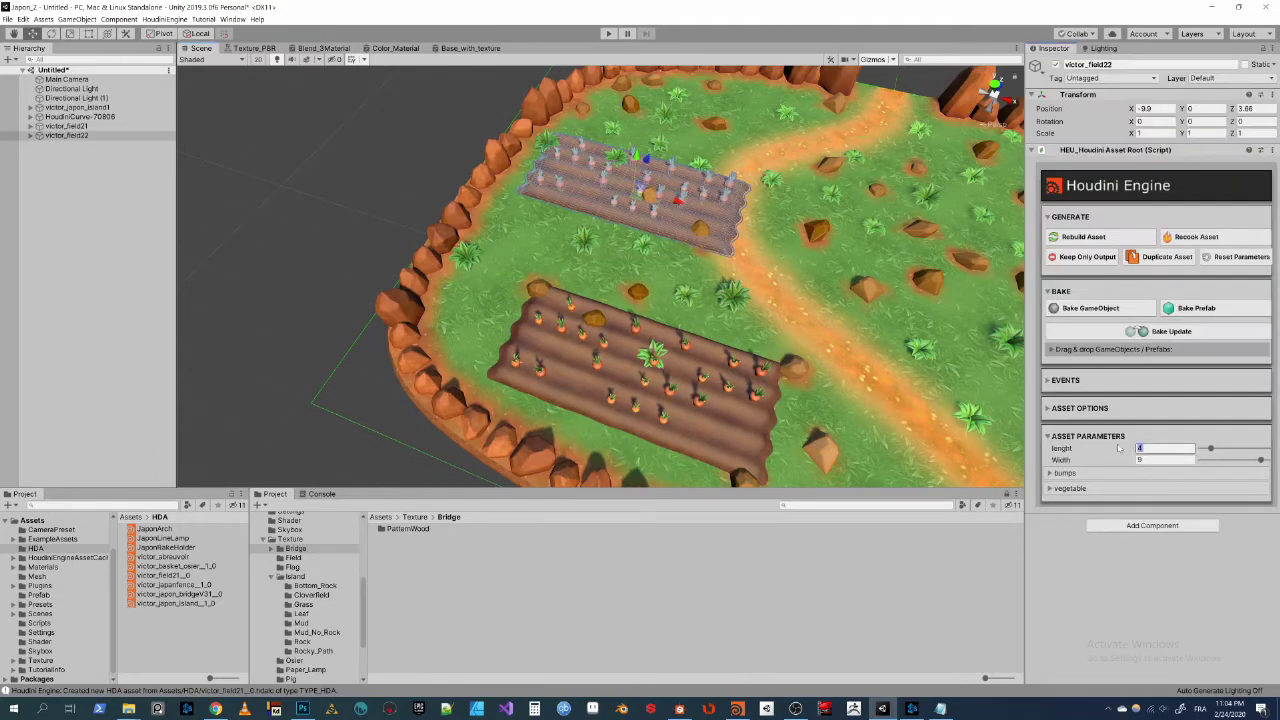
pyautogui.write('79')
pyautogui.press('Return')
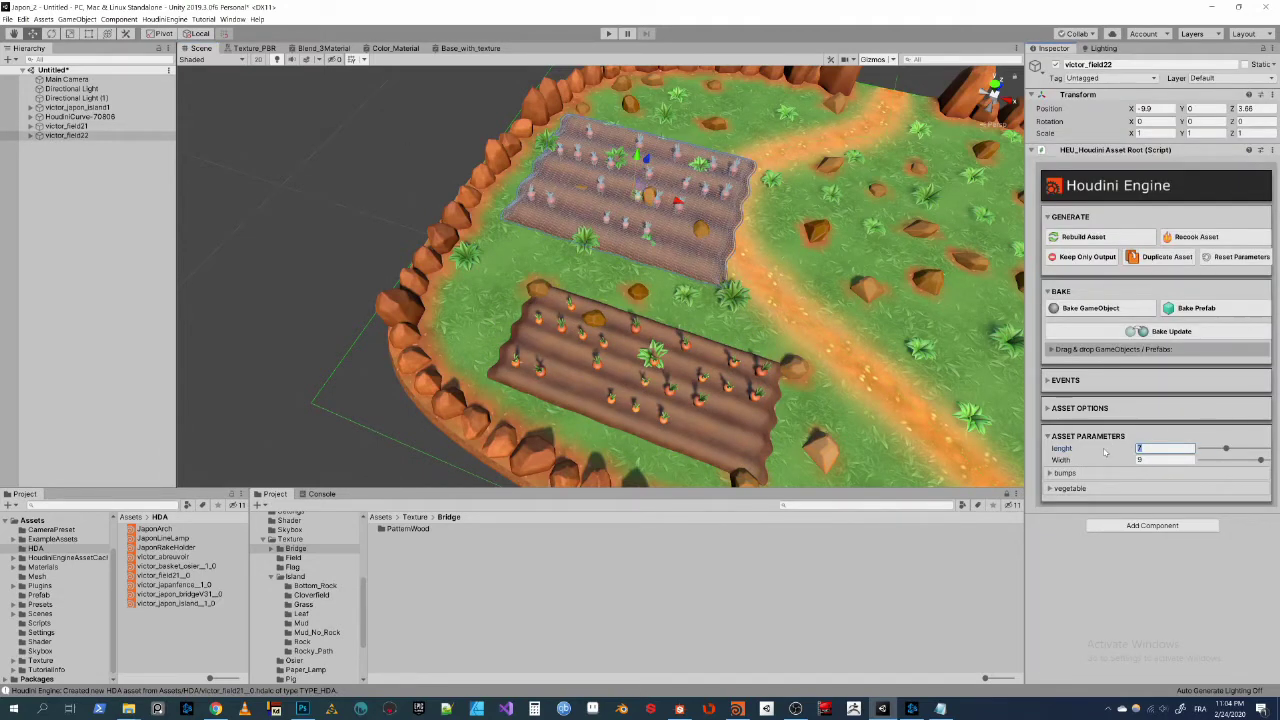
pyautogui.write('9')
pyautogui.press('Tab')
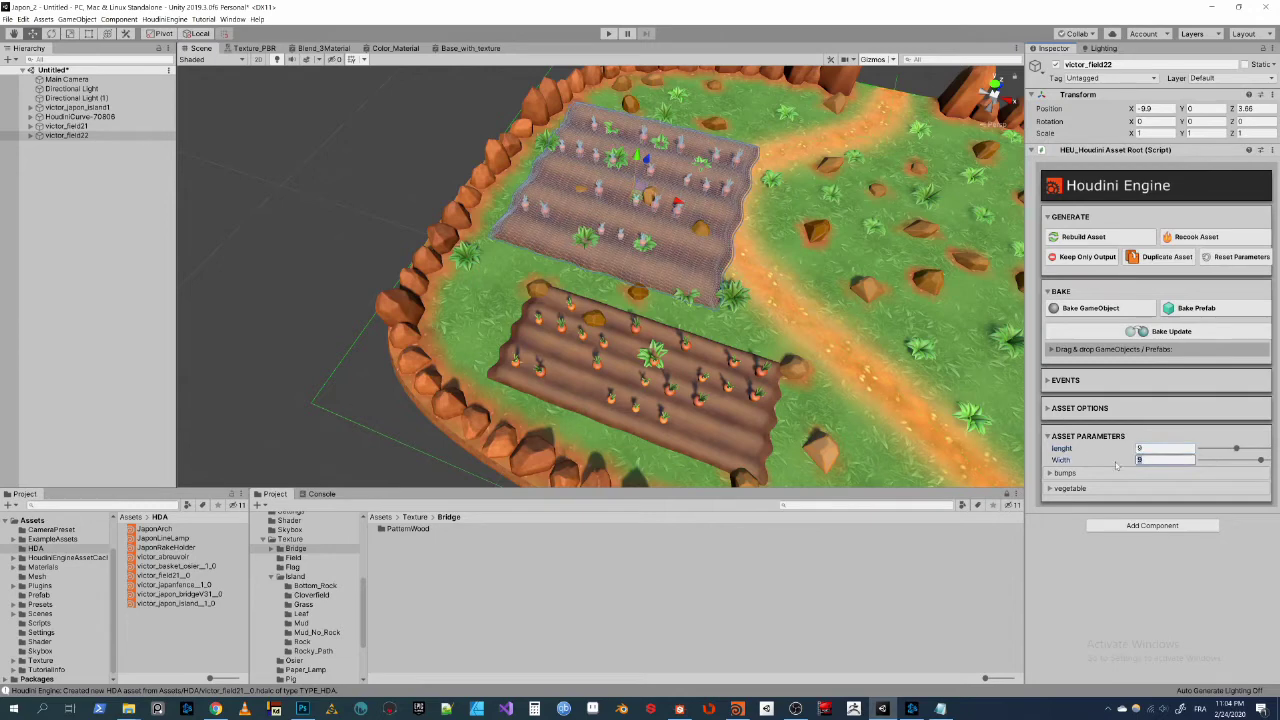
pyautogui.write('4')
pyautogui.press('Tab')
# Step: Set the copied field's number_Bump to 12 and reselect the island asset
pyautogui.click(1106, 478)
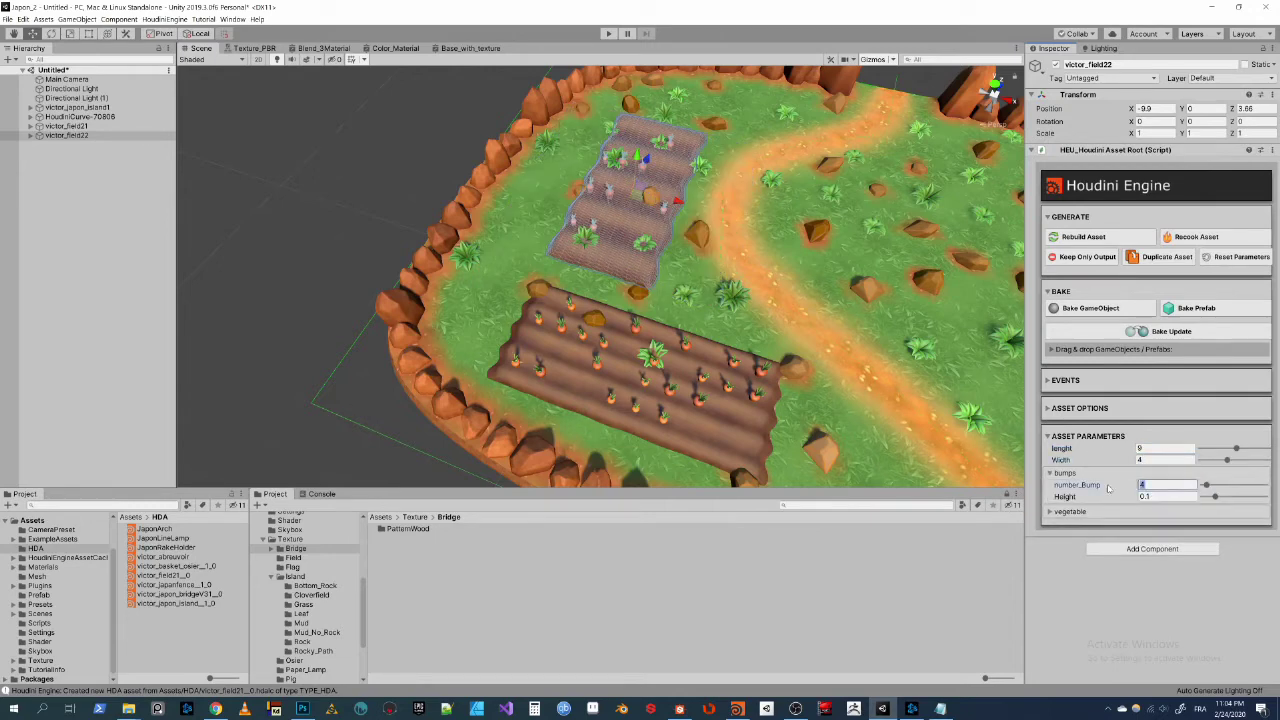
pyautogui.write('12')
pyautogui.press('Return')
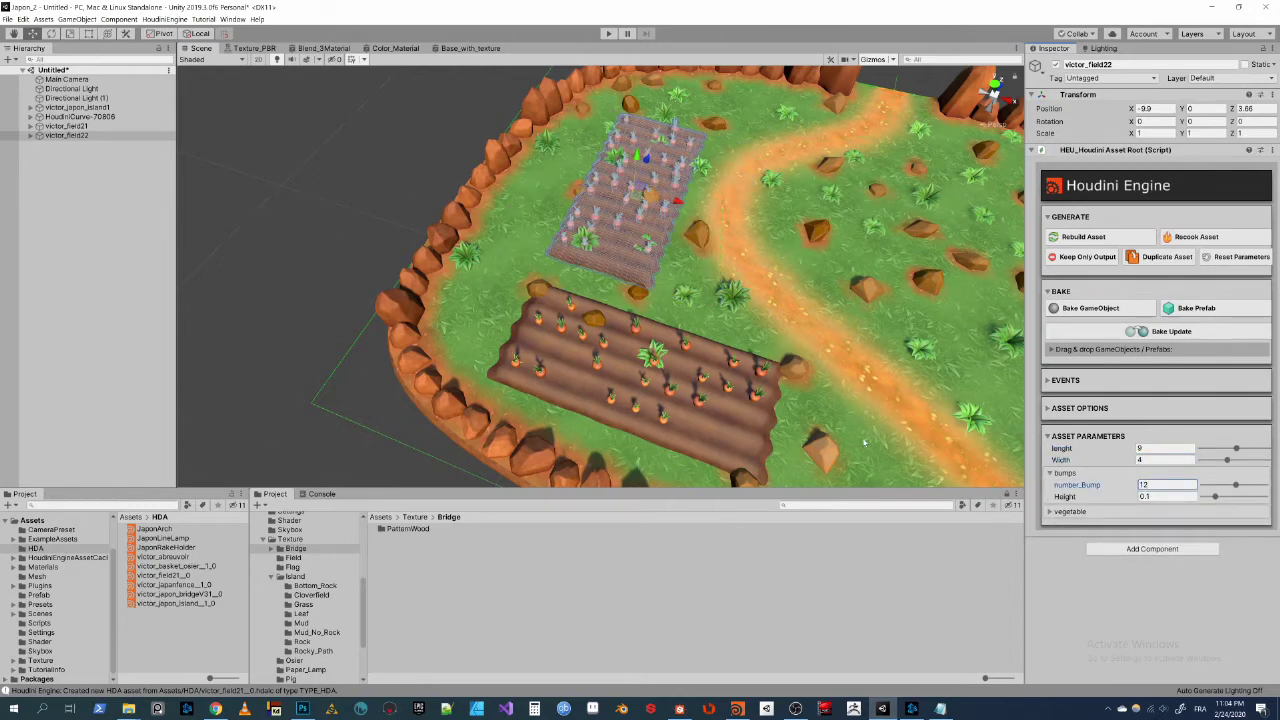
pyautogui.moveTo(864, 443)
pyautogui.keyDown('alt'); pyautogui.mouseDown()
pyautogui.moveTo(422, 144)
pyautogui.moveTo(732, 328)
pyautogui.mouseUp(); pyautogui.keyUp('alt')
pyautogui.click(422, 144)
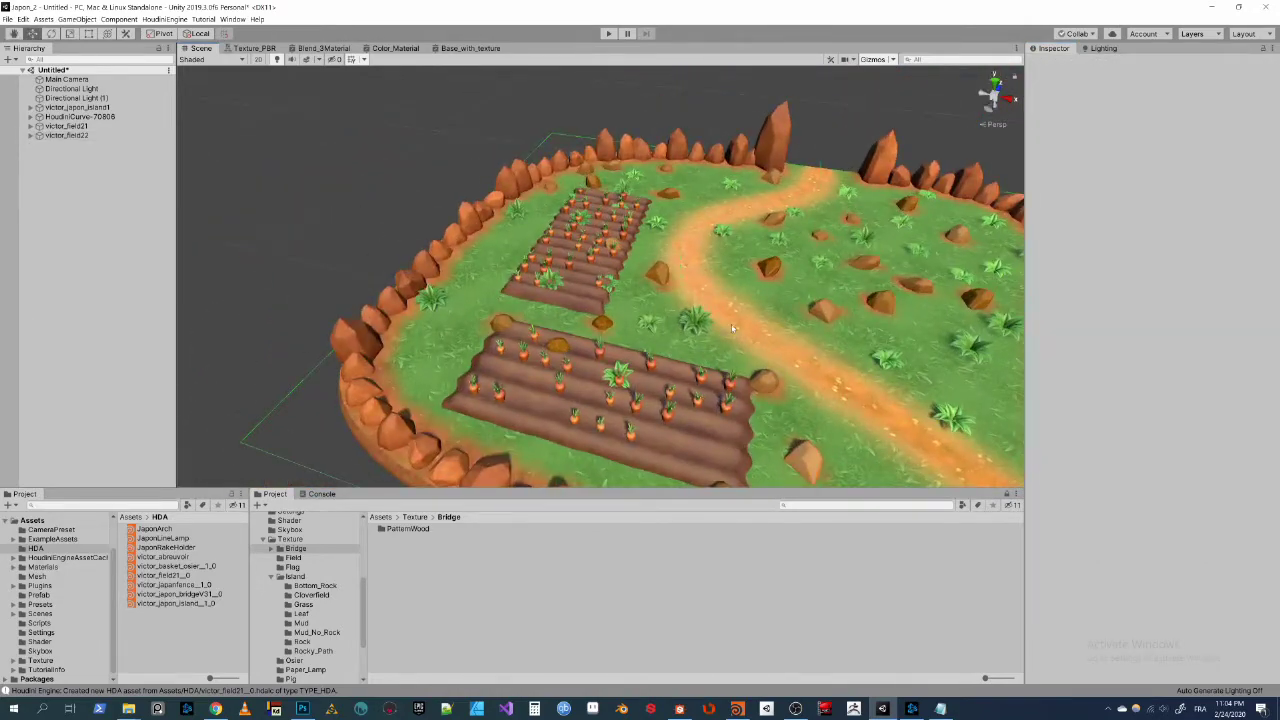
pyautogui.click(745, 320)
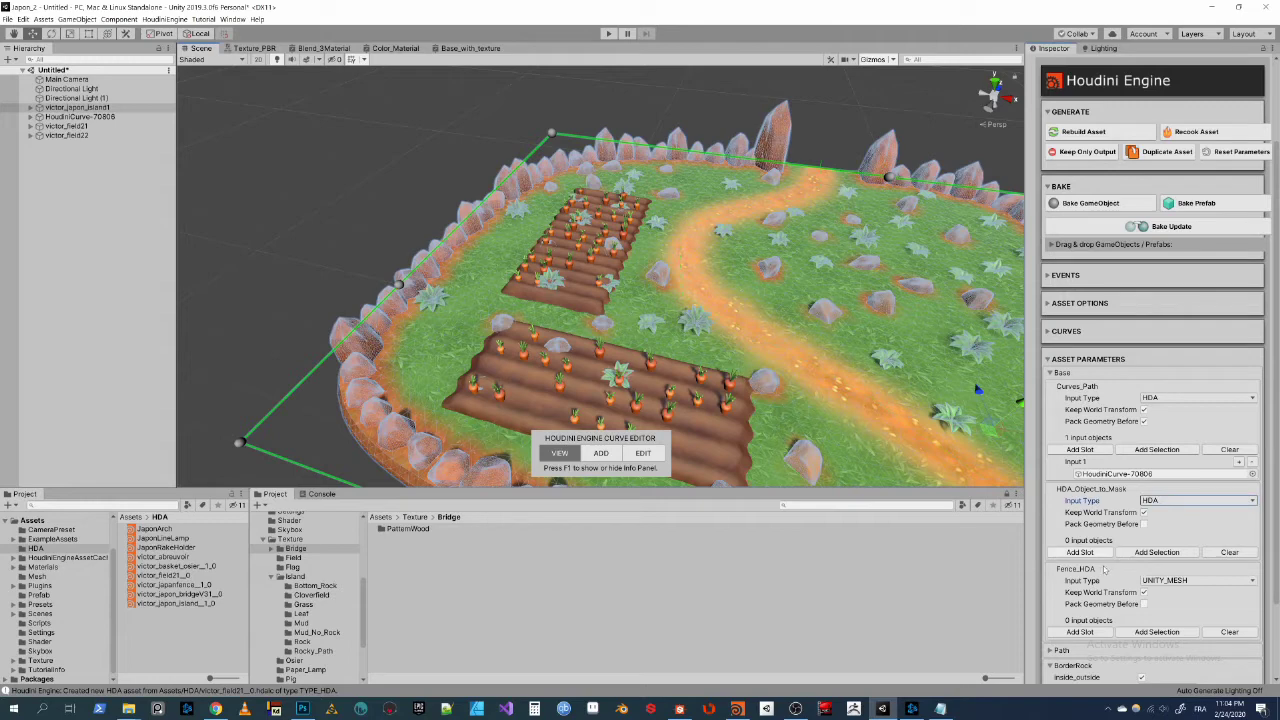
# Step: Add victor_field21 and victor_field22 as the island's HDA_Object_to_Mask input slots
pyautogui.click(1100, 553)
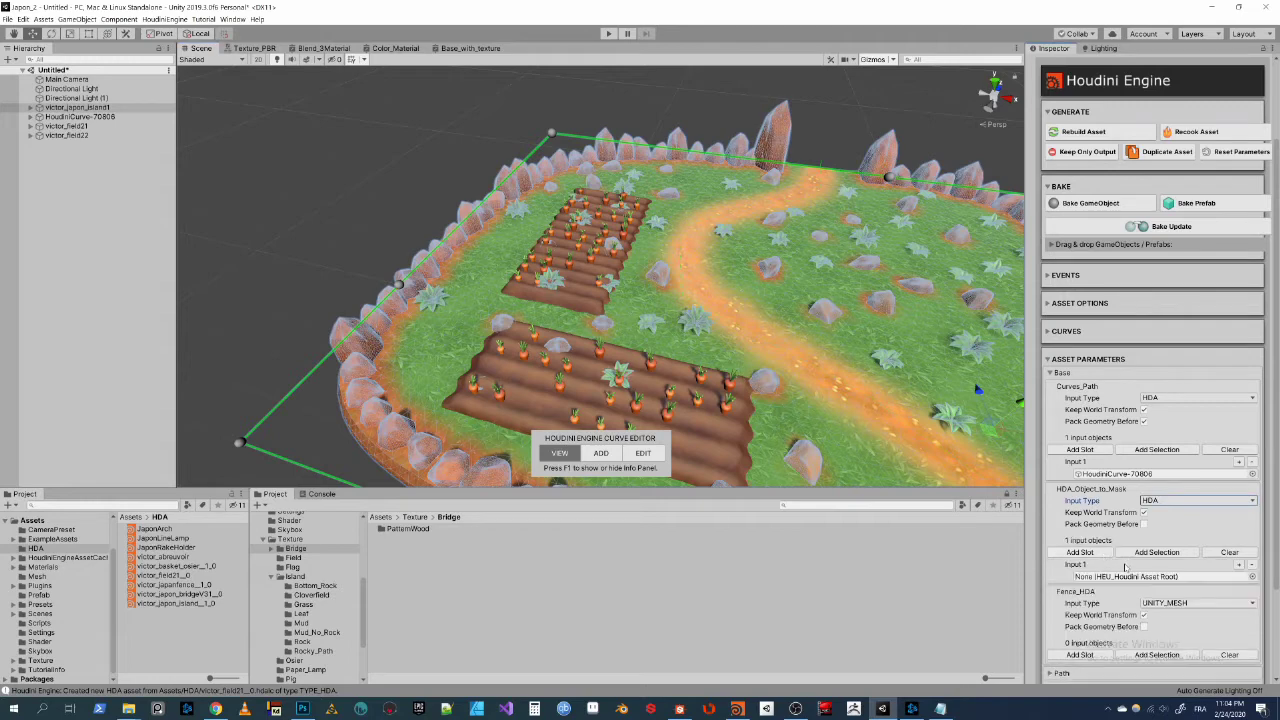
pyautogui.click(1252, 576)
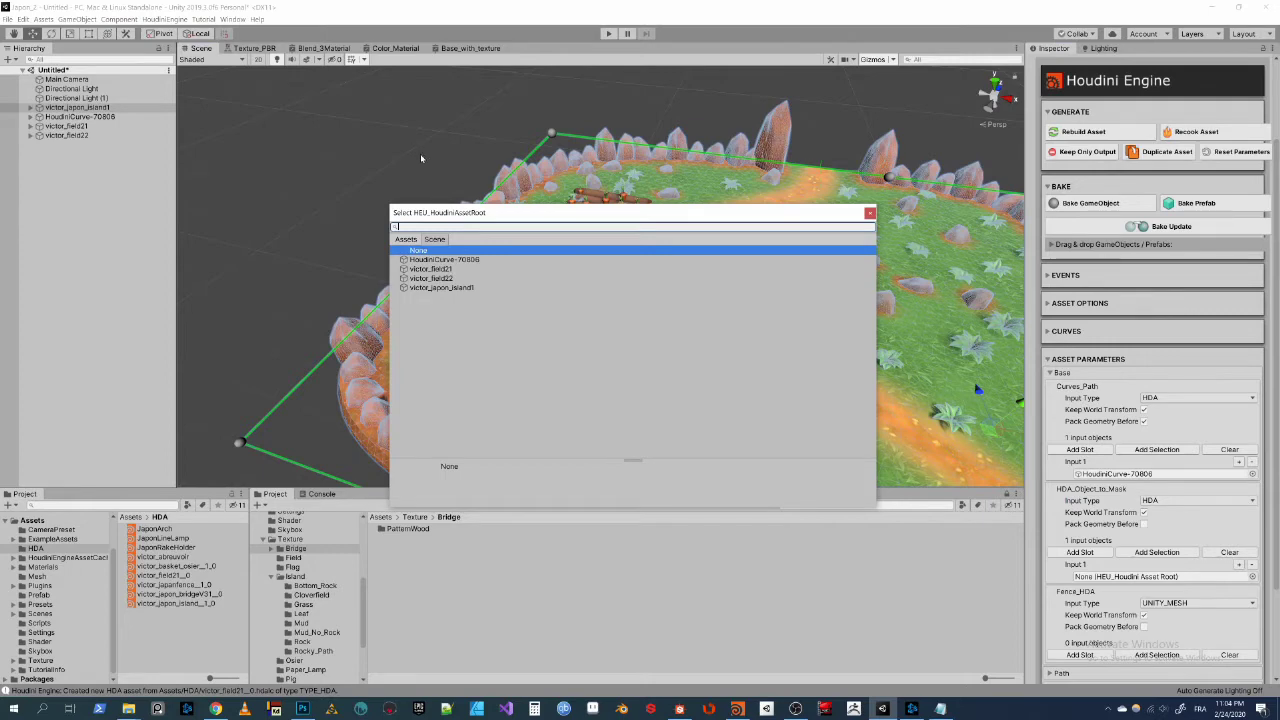
pyautogui.press('Down')
pyautogui.press('Down')
pyautogui.press('Return')
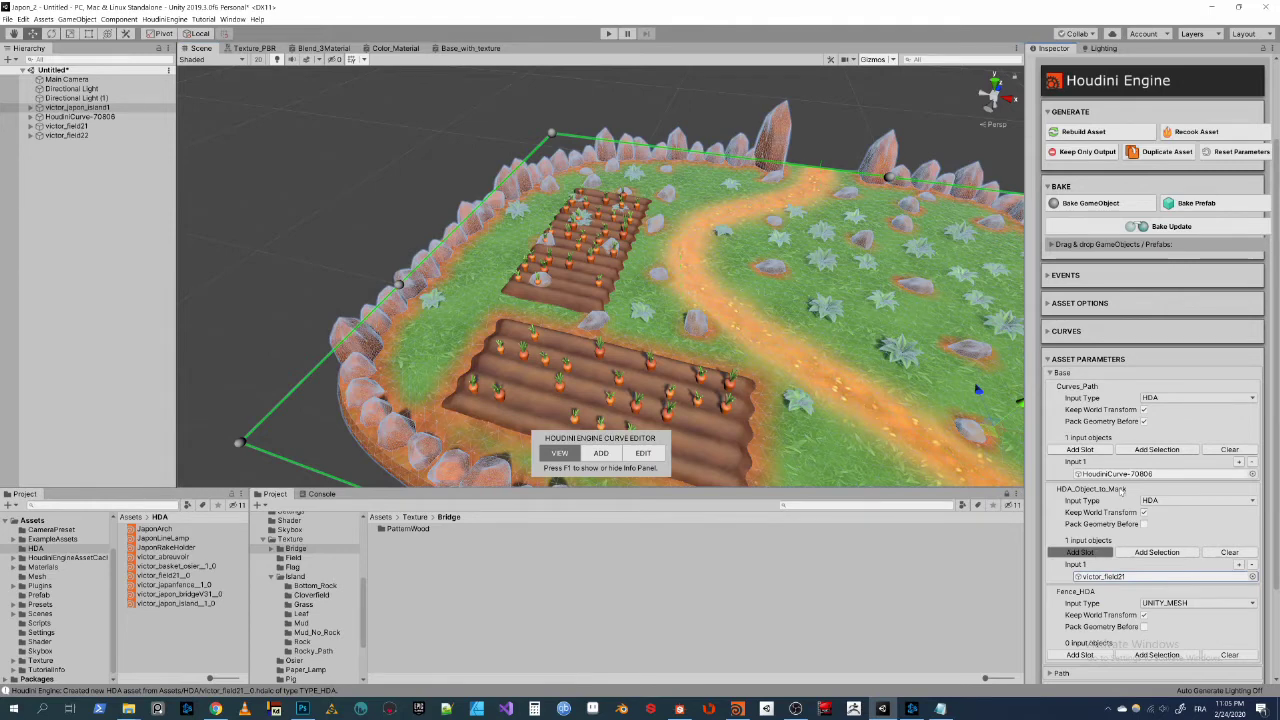
pyautogui.click(1252, 600)
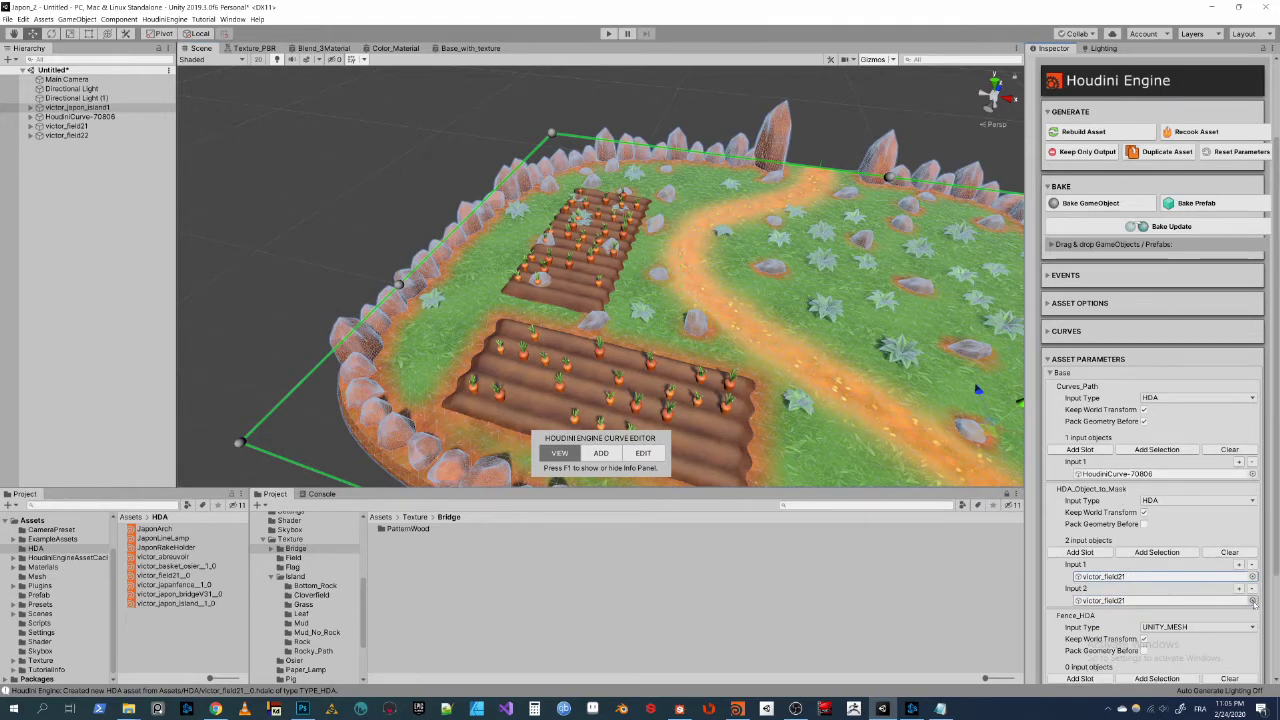
pyautogui.press('Down')
pyautogui.press('Return')
pyautogui.moveTo(378, 176)
pyautogui.keyDown('alt'); pyautogui.mouseDown()
pyautogui.moveTo(342, 232)
pyautogui.moveTo(641, 316)
pyautogui.moveTo(560, 330)
pyautogui.mouseUp(); pyautogui.keyUp('alt')
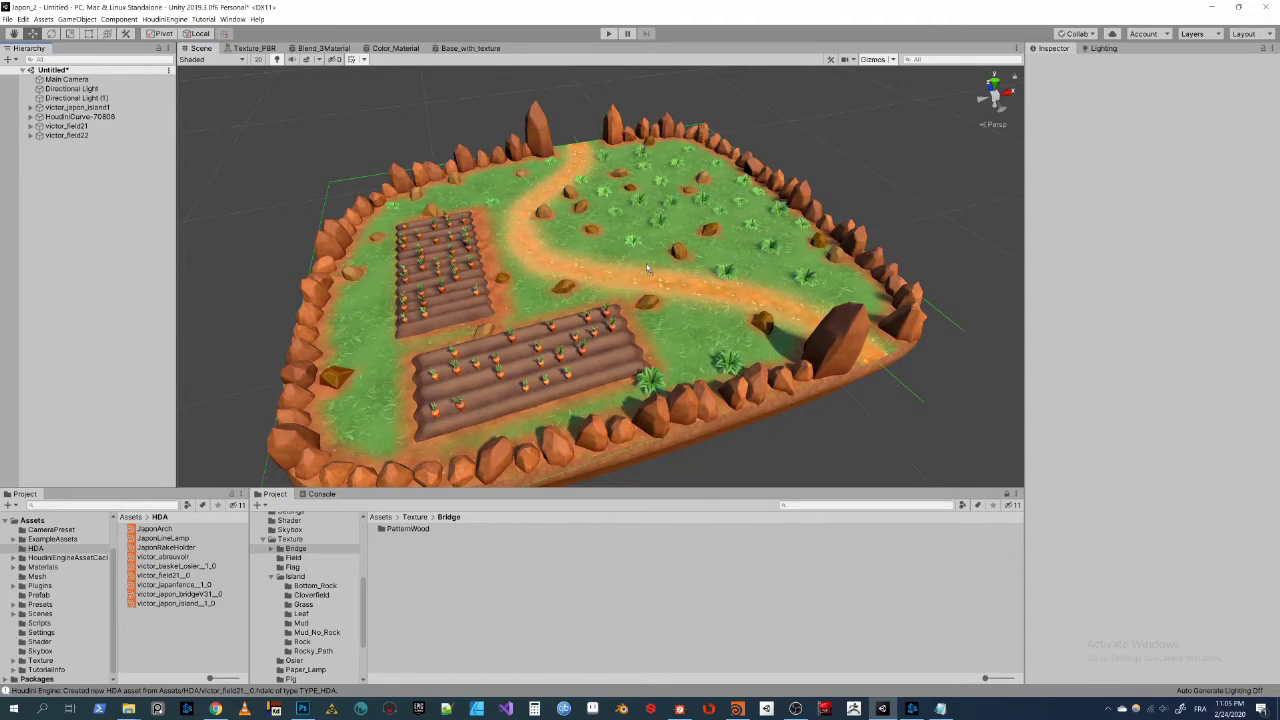
# Step: Drop the bridge asset in and move it against the island's right edge
pyautogui.keyDown('alt'); pyautogui.moveTo(647, 268); pyautogui.dragTo(672, 348); pyautogui.keyUp('alt')
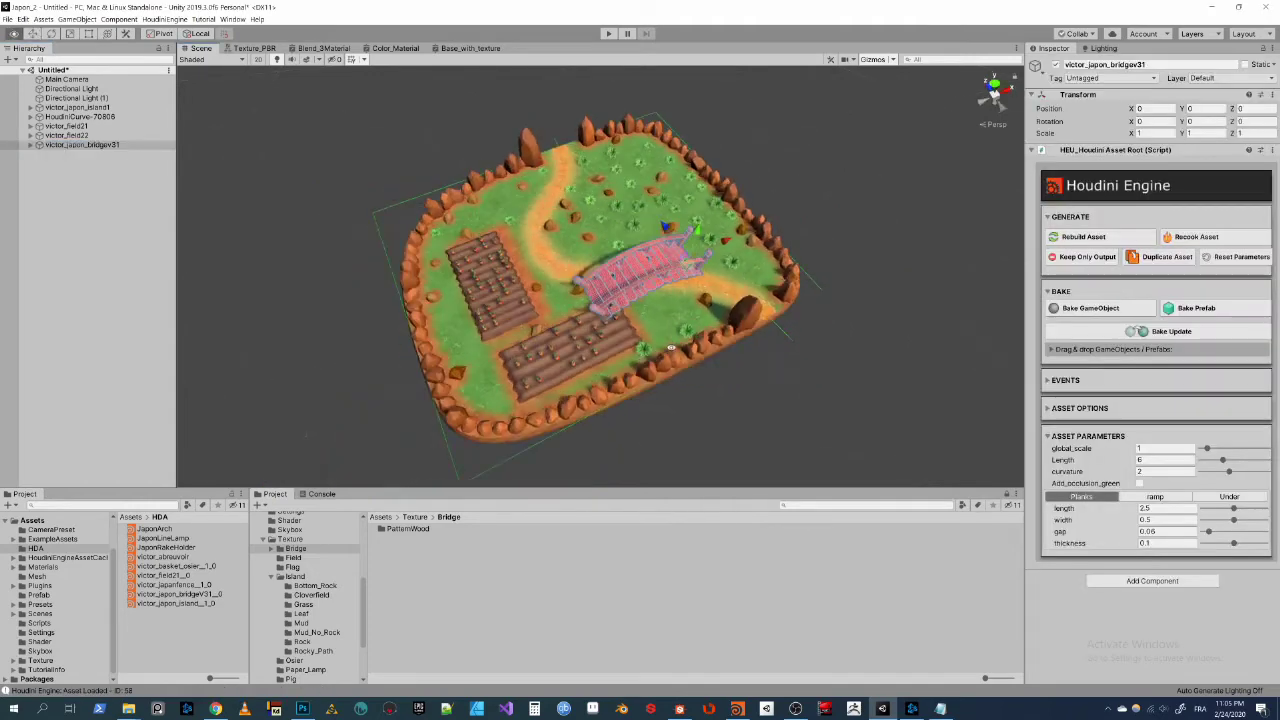
pyautogui.moveTo(688, 268)
pyautogui.mouseDown()
pyautogui.moveTo(845, 384)
pyautogui.moveTo(974, 336)
pyautogui.mouseUp()
pyautogui.press('e')
pyautogui.press('w')
pyautogui.moveTo(800, 346); pyautogui.dragTo(783, 292)
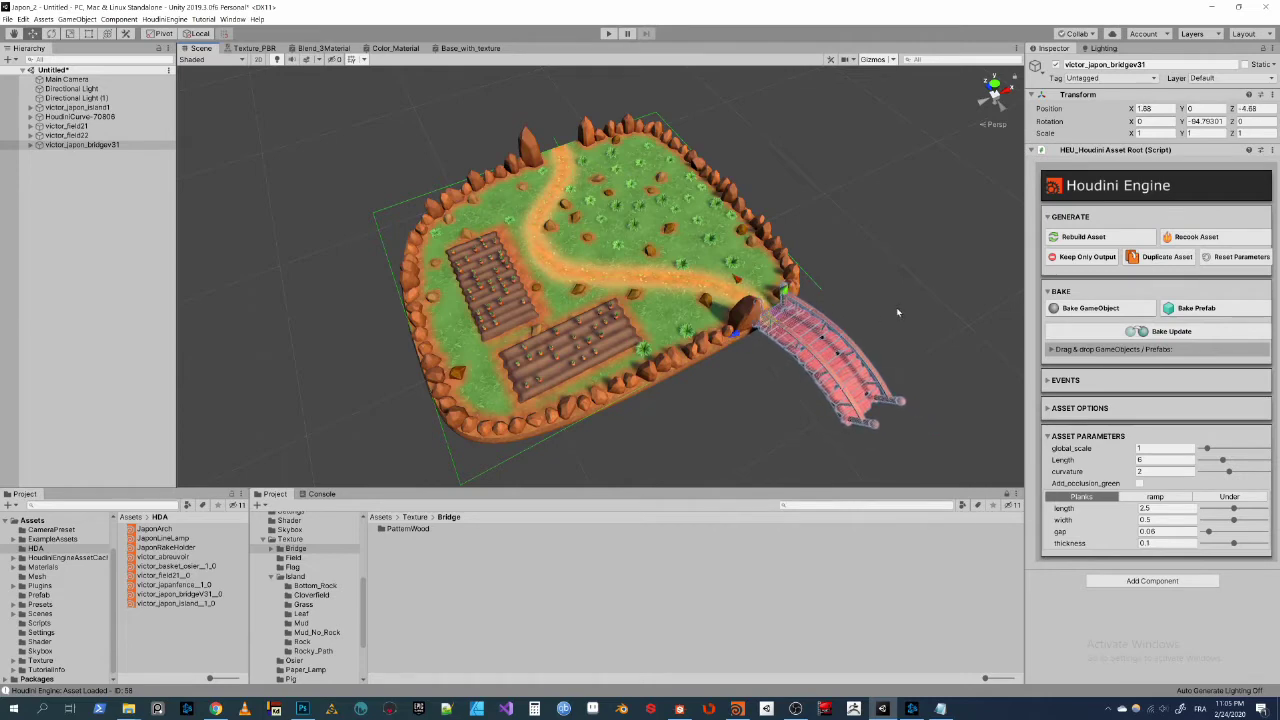
pyautogui.keyDown('alt'); pyautogui.moveTo(897, 313); pyautogui.dragTo(880, 270); pyautogui.keyUp('alt')
# Step: Set the bridge curvature to 3 and length to 9
pyautogui.click(1165, 471)
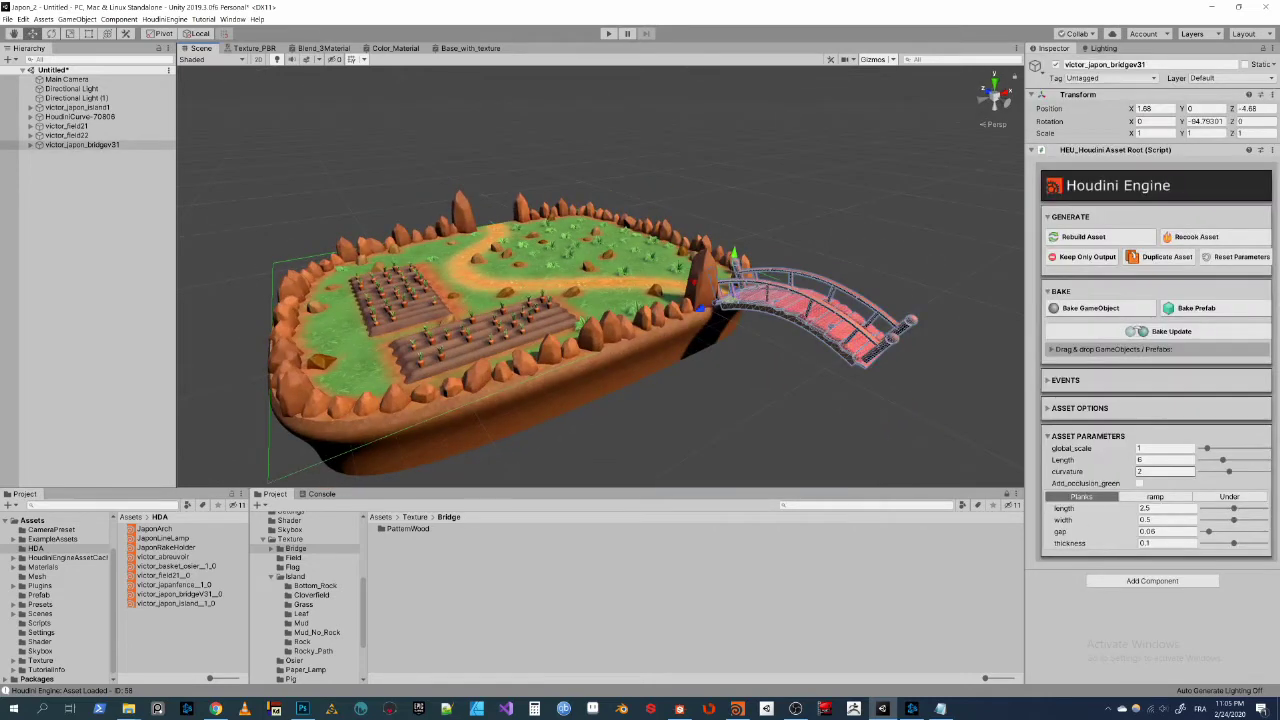
pyautogui.click(1150, 471)
pyautogui.write('3')
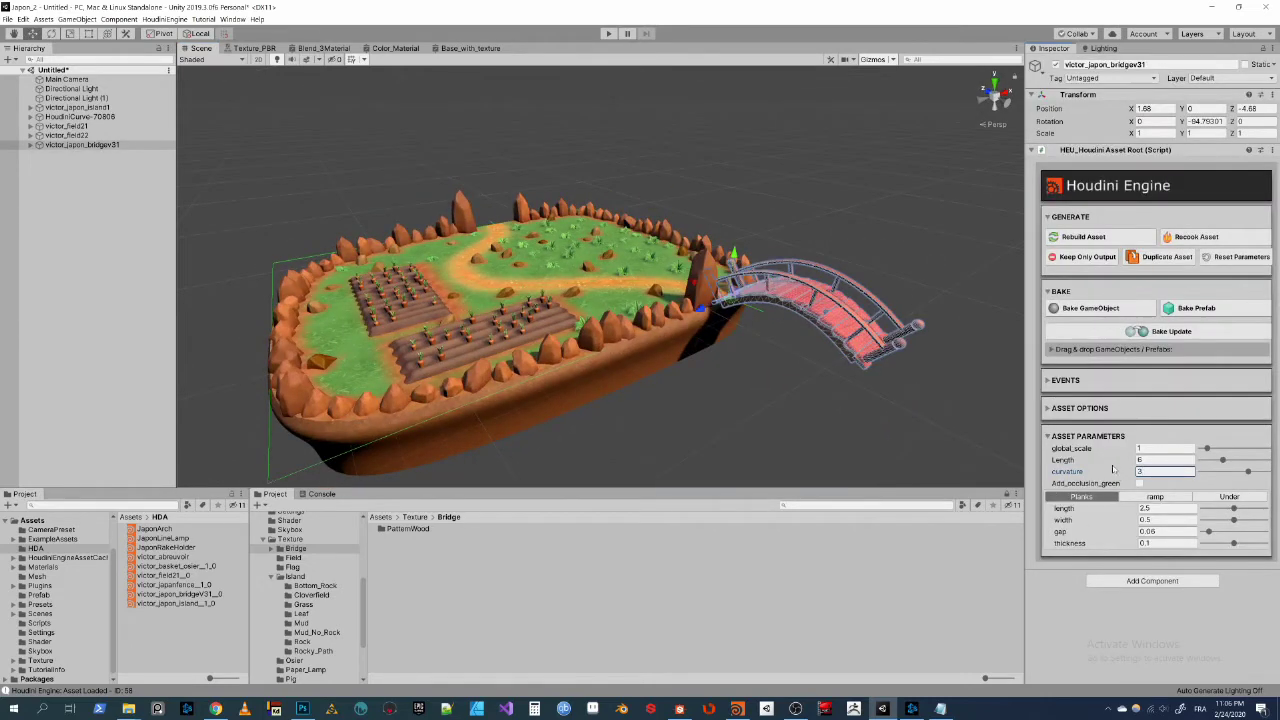
pyautogui.click(1134, 460)
pyautogui.write('9')
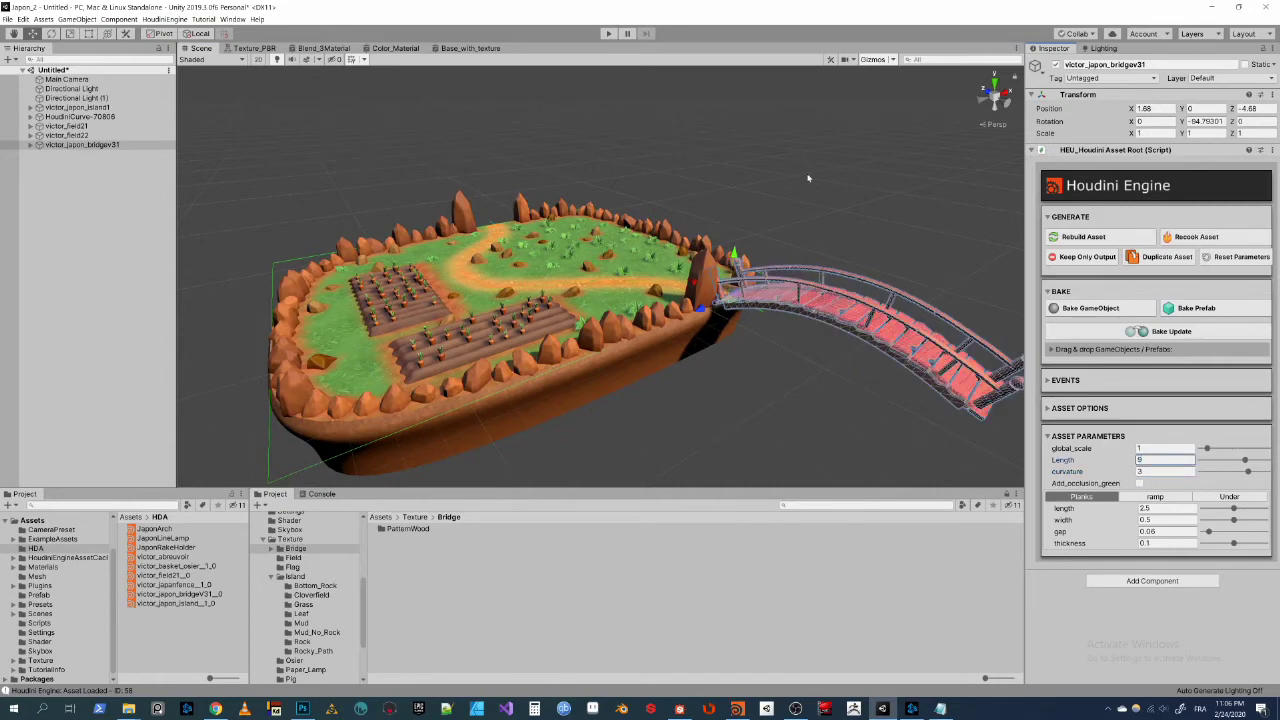
pyautogui.click(808, 178)
pyautogui.keyDown('alt'); pyautogui.moveTo(808, 178); pyautogui.dragTo(700, 300); pyautogui.keyUp('alt')
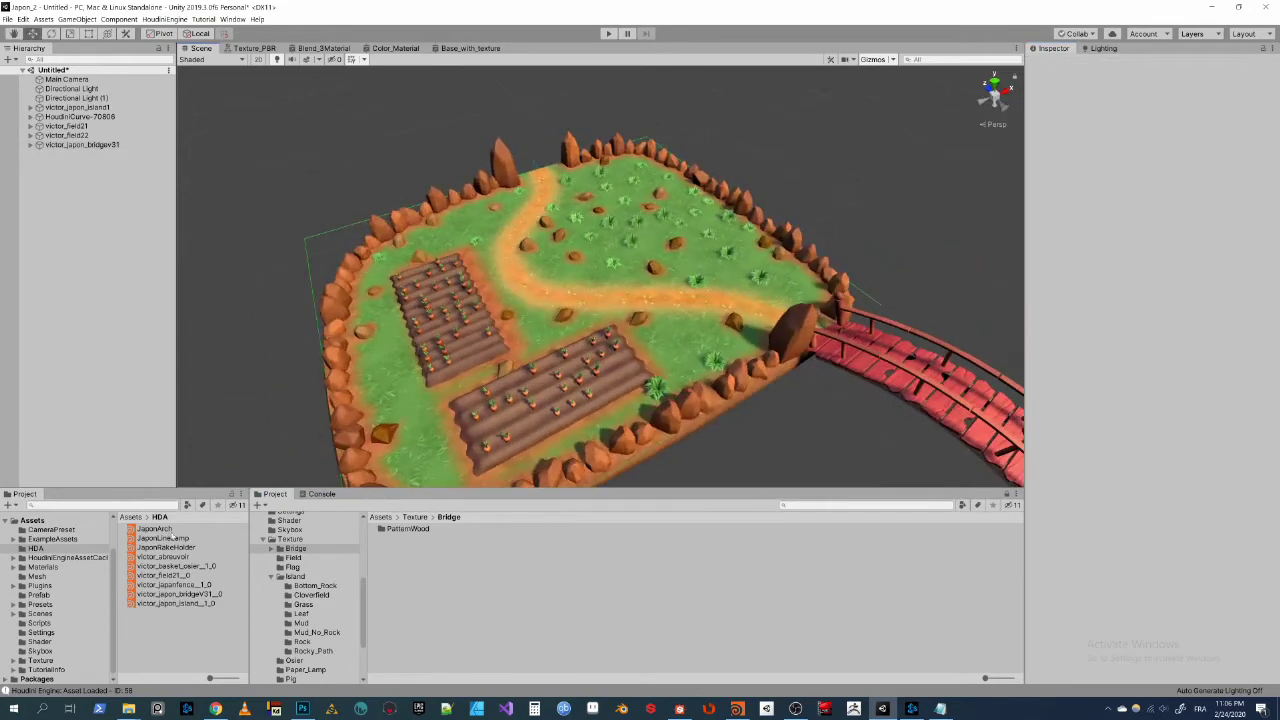
pyautogui.click(113, 343)
# Step: Add the torii arch asset with width 1.5 and height 5
pyautogui.keyDown('alt'); pyautogui.moveTo(600, 300); pyautogui.dragTo(560, 330); pyautogui.keyUp('alt')
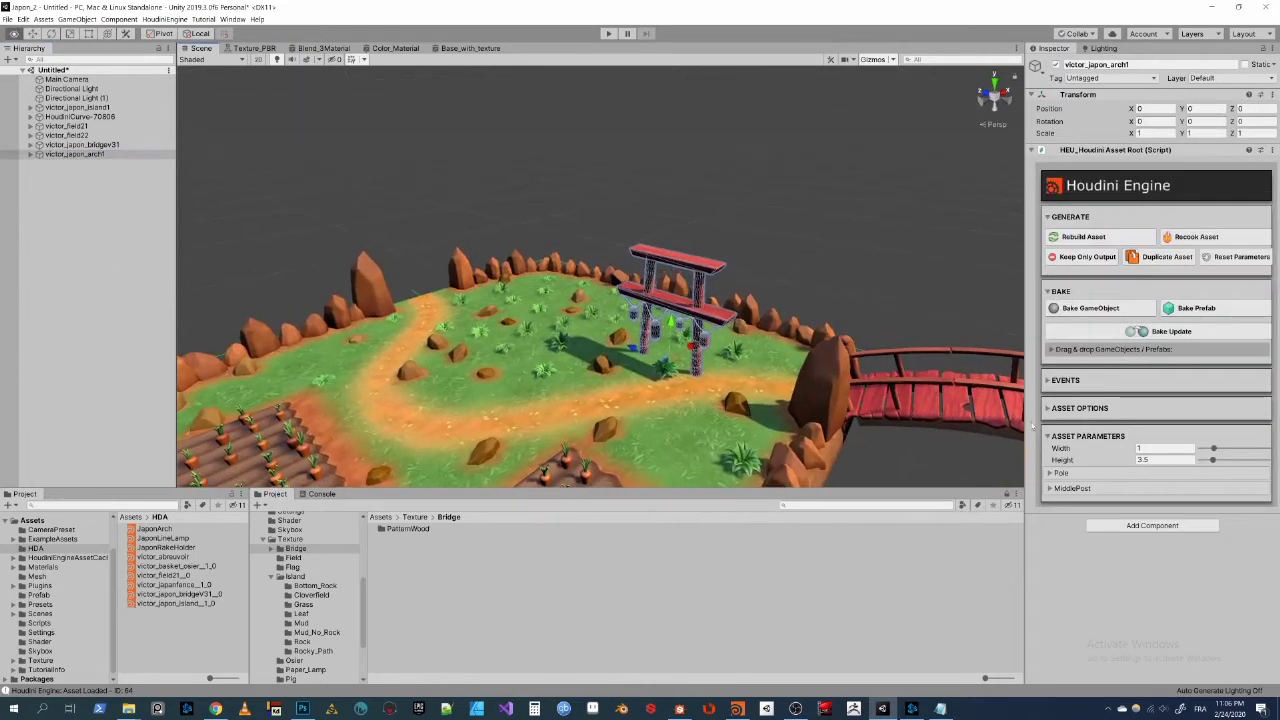
pyautogui.click(1165, 448)
pyautogui.write('.5')
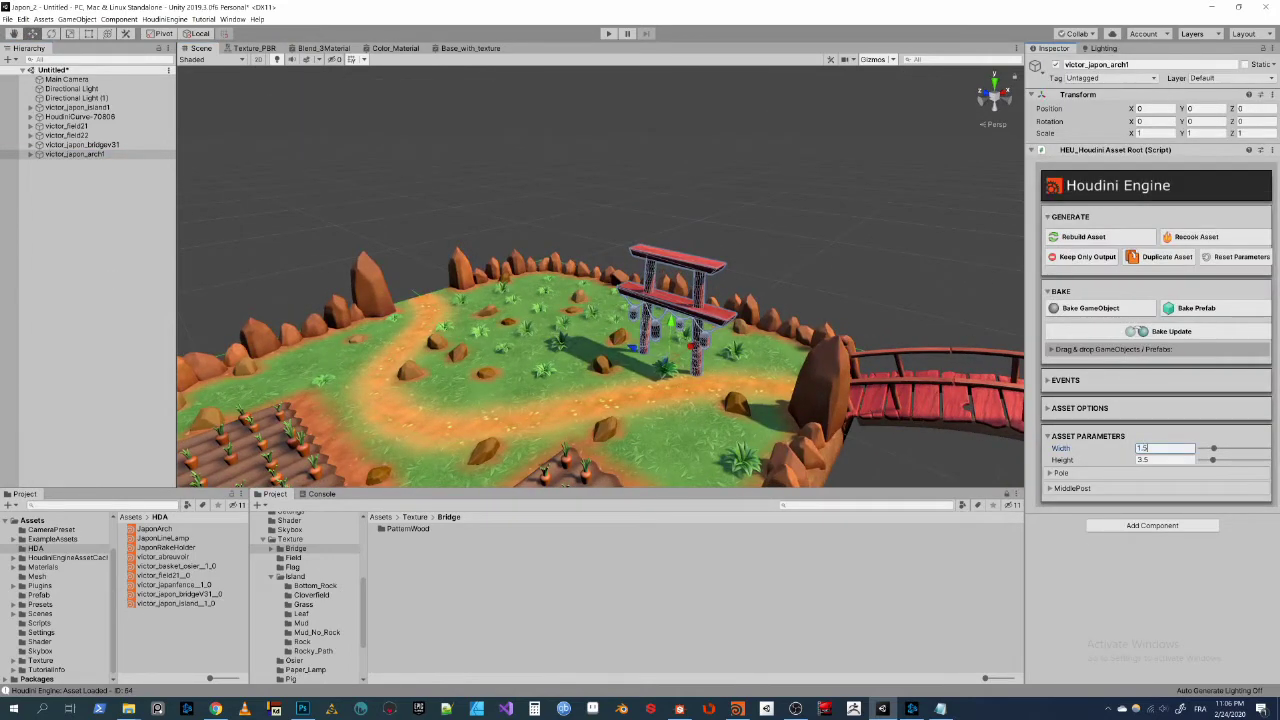
pyautogui.press('Tab')
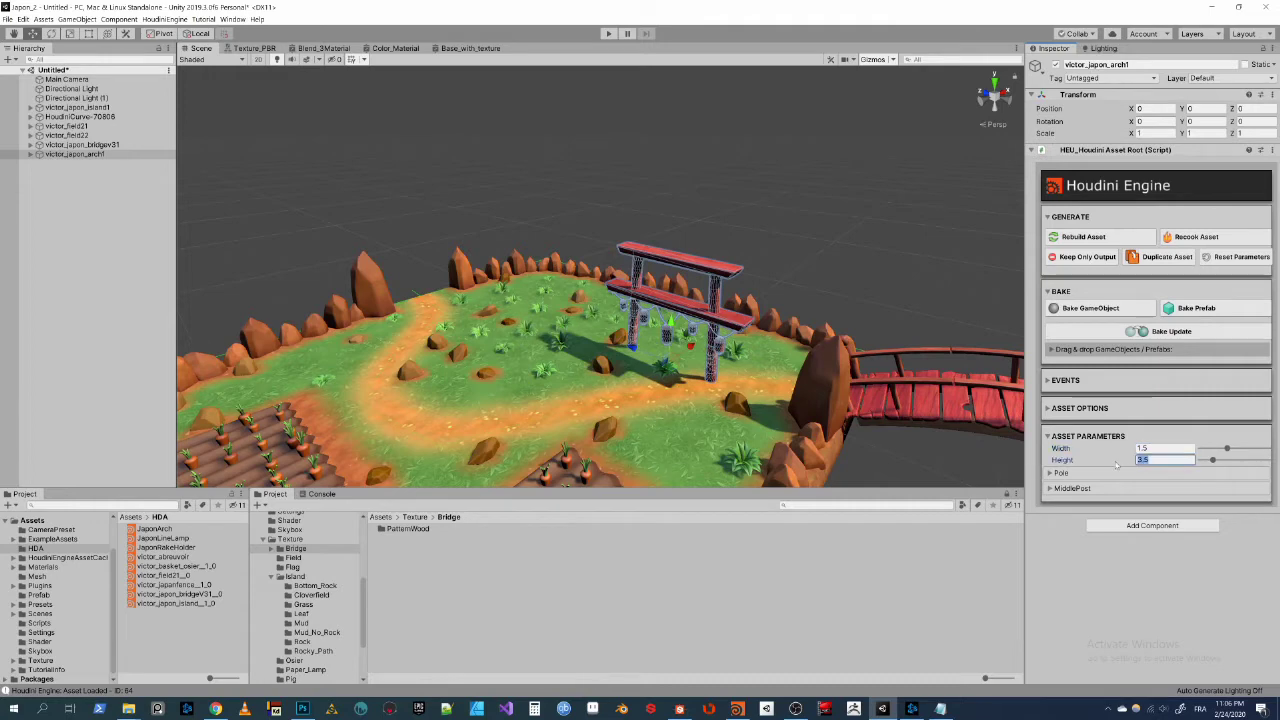
pyautogui.write('5')
pyautogui.press('Return')
# Step: Set the arch's middle beam position to 0.75
pyautogui.click(1073, 488)
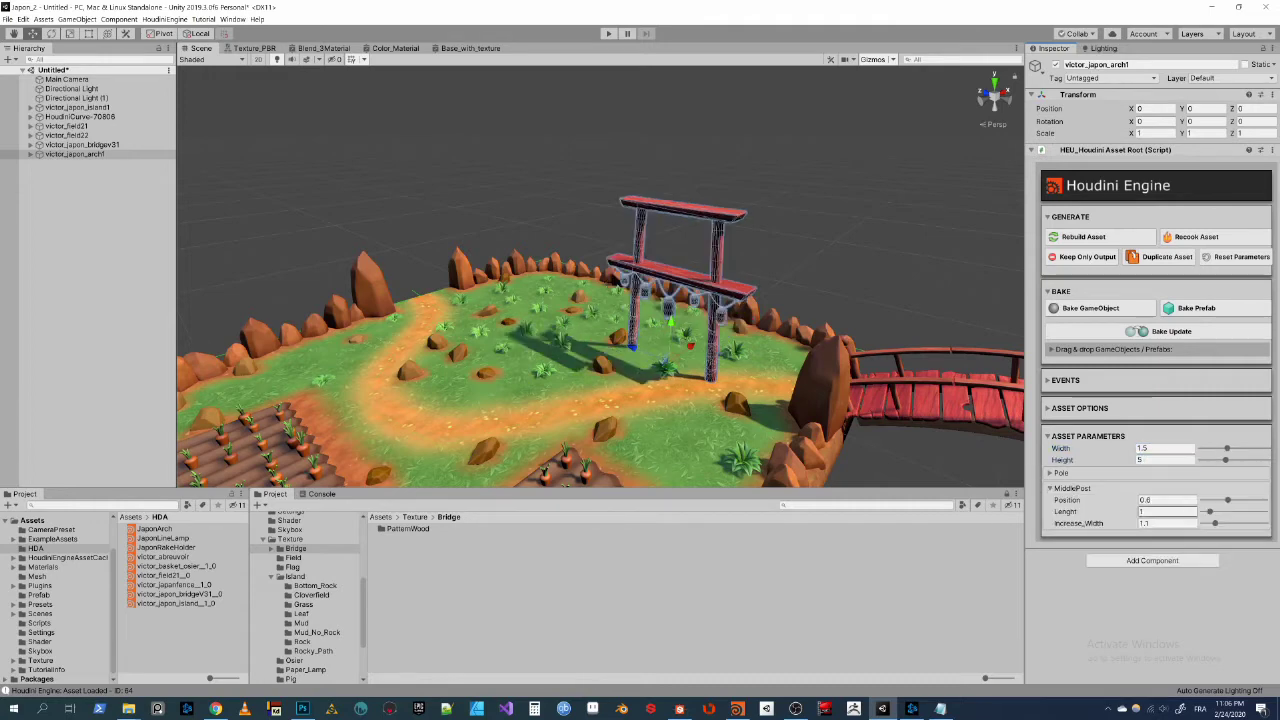
pyautogui.click(1150, 500)
pyautogui.write('0.9')
pyautogui.press('Return')
pyautogui.write('0')
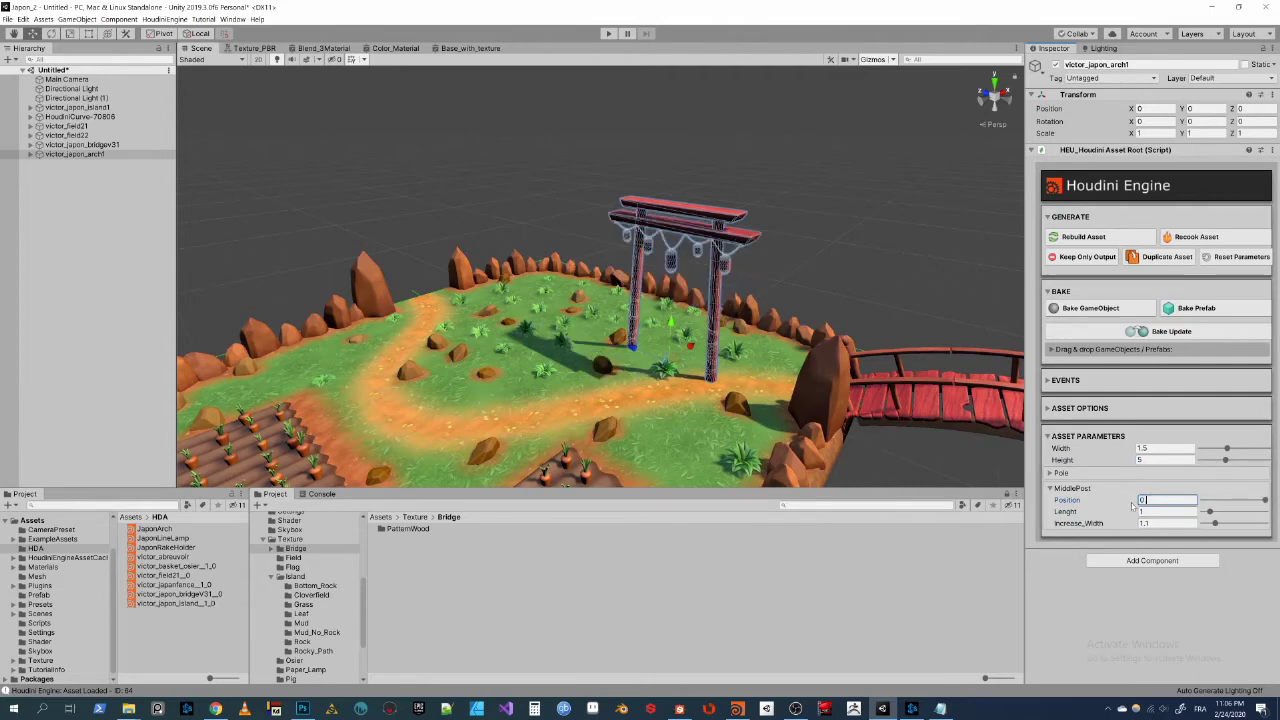
pyautogui.press('Return')
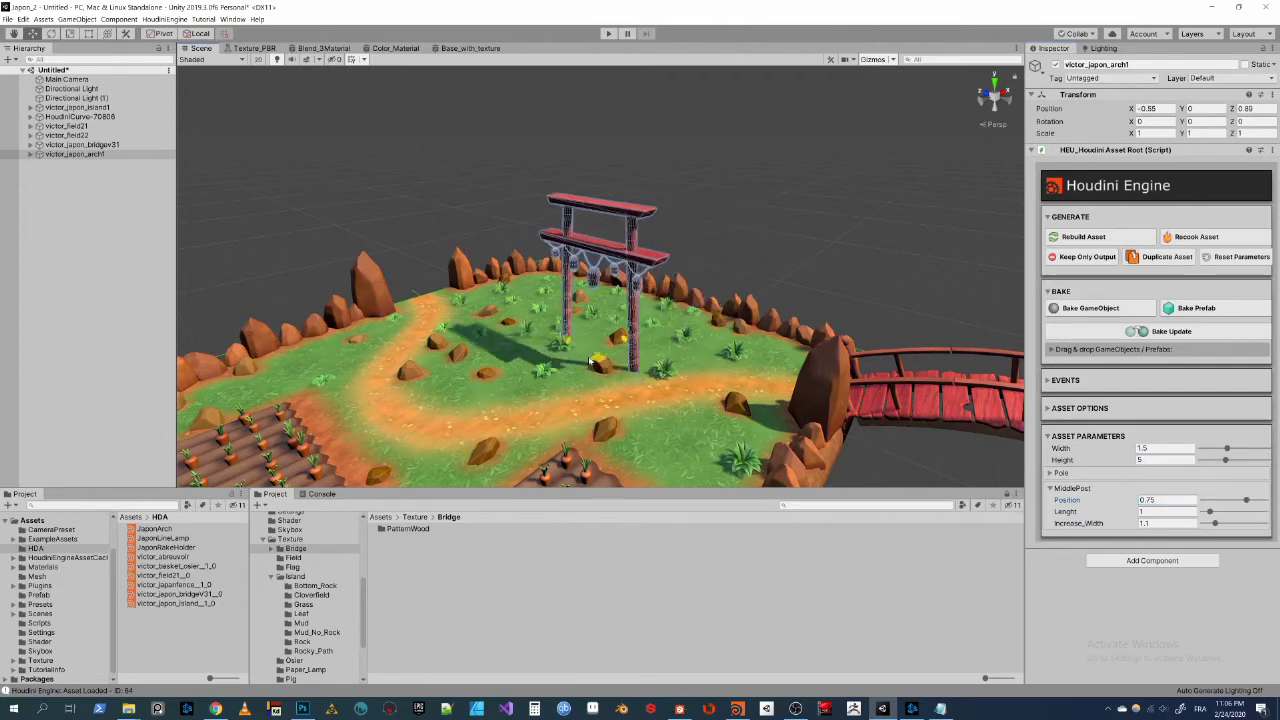
# Step: Rotate the arch, widen it to 2, and position it over the path start
pyautogui.moveTo(672, 365)
pyautogui.mouseDown()
pyautogui.moveTo(470, 338)
pyautogui.moveTo(540, 330)
pyautogui.mouseUp()
pyautogui.press('e')
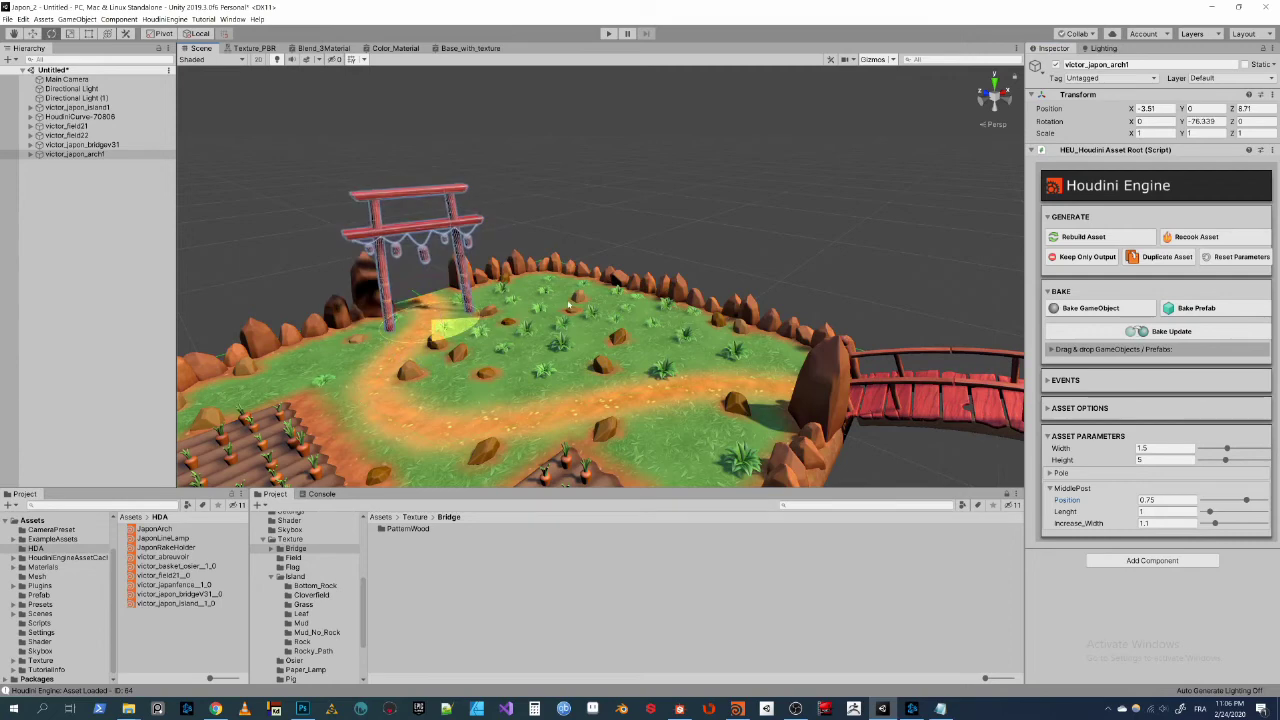
pyautogui.click(1140, 449)
pyautogui.write('2')
pyautogui.press('Return')
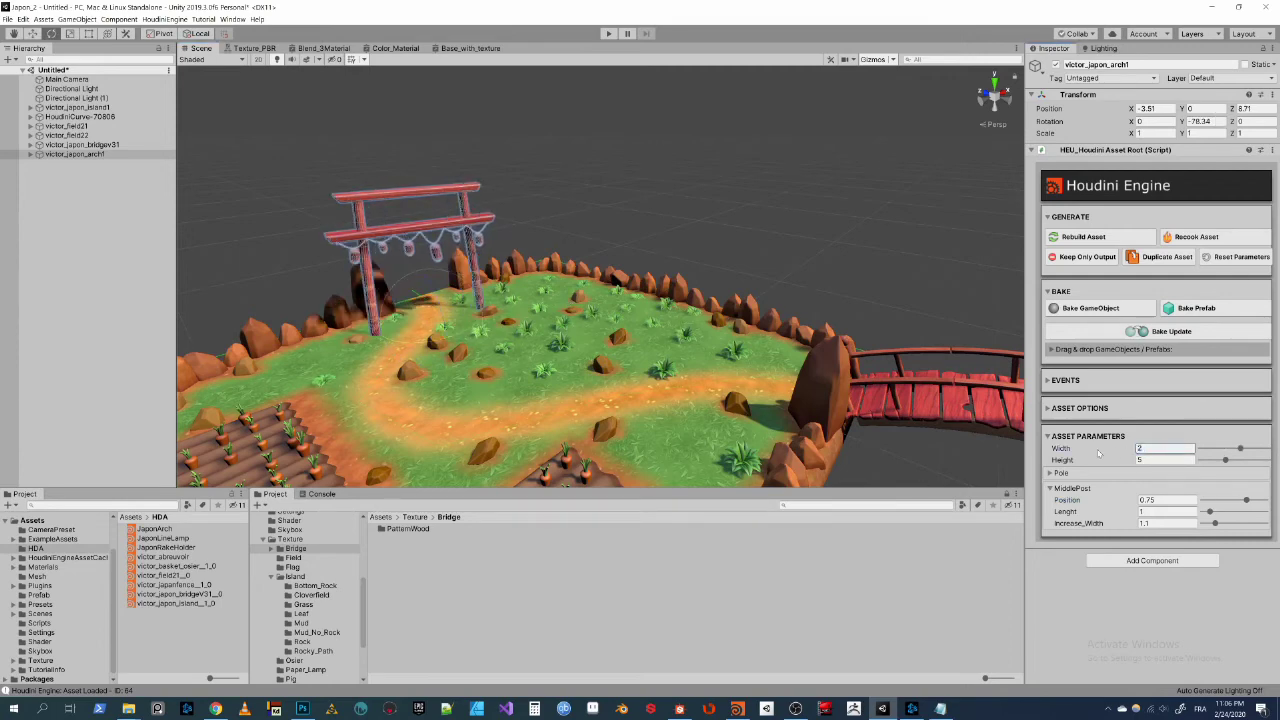
pyautogui.keyDown('alt'); pyautogui.moveTo(420, 230); pyautogui.dragTo(492, 283); pyautogui.keyUp('alt')
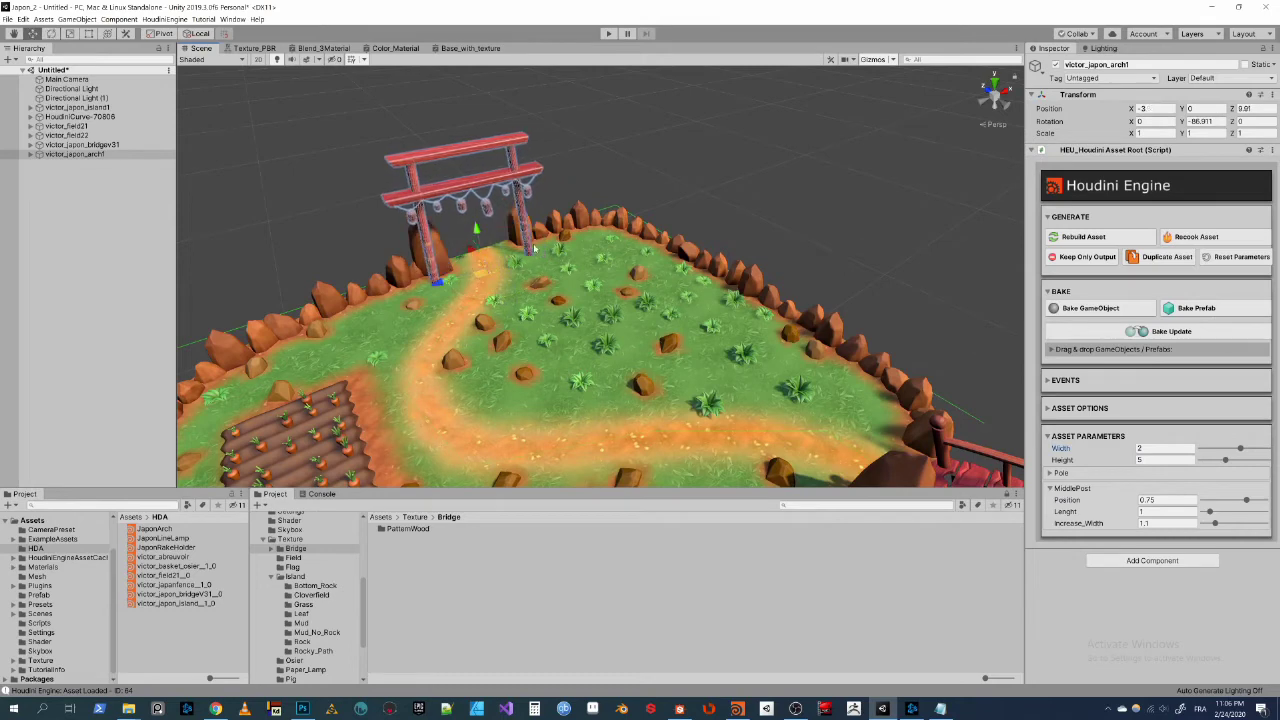
pyautogui.keyDown('alt'); pyautogui.moveTo(600, 300); pyautogui.dragTo(1172, 278); pyautogui.keyUp('alt')
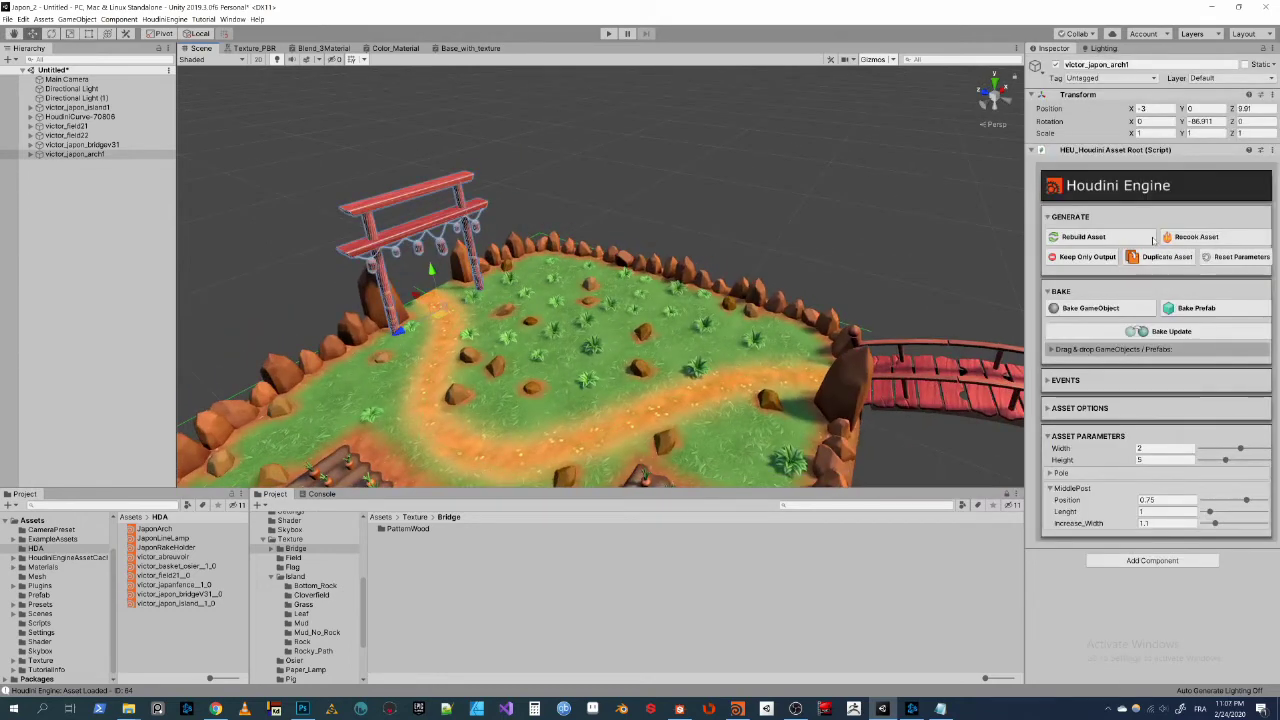
pyautogui.click(1150, 258)
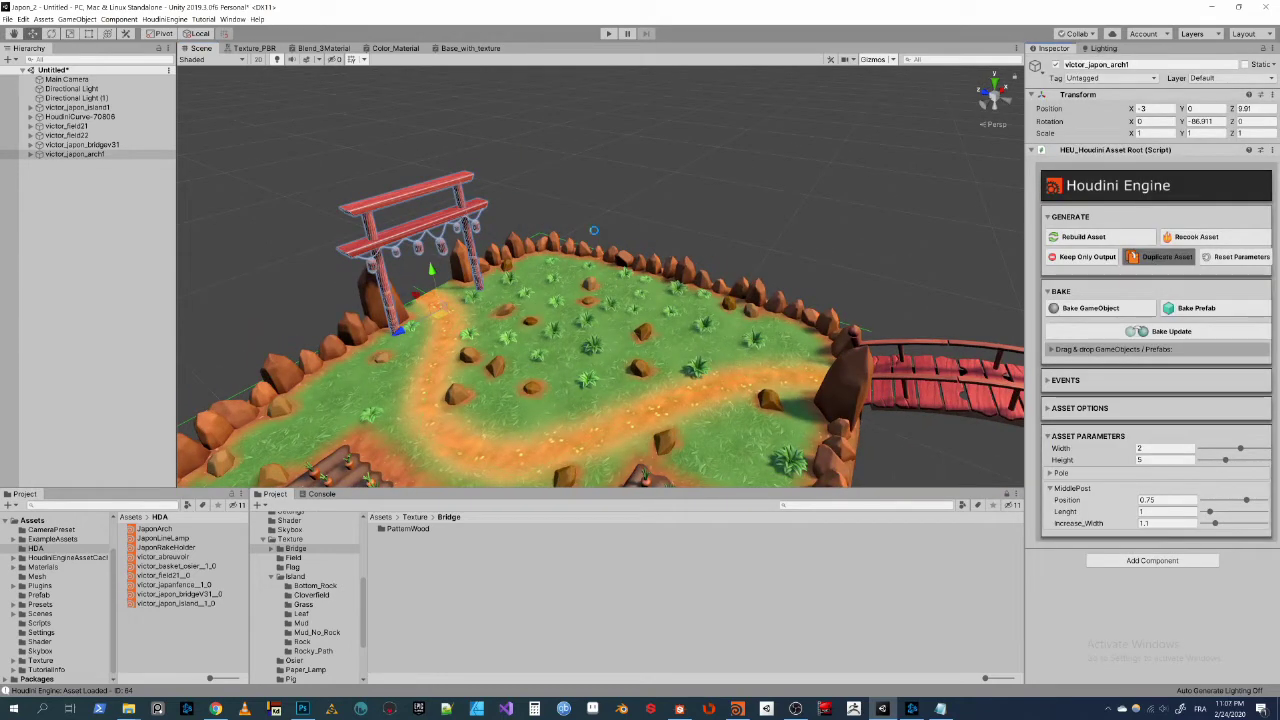
# Step: Move the copied arch beside the bridge; set height 6, width 2.5, pole radius 0.25
pyautogui.moveTo(553, 274)
pyautogui.keyDown('alt'); pyautogui.mouseDown()
pyautogui.moveTo(448, 313)
pyautogui.moveTo(765, 398)
pyautogui.moveTo(693, 318)
pyautogui.moveTo(705, 290)
pyautogui.moveTo(946, 202)
pyautogui.mouseUp(); pyautogui.keyUp('alt')
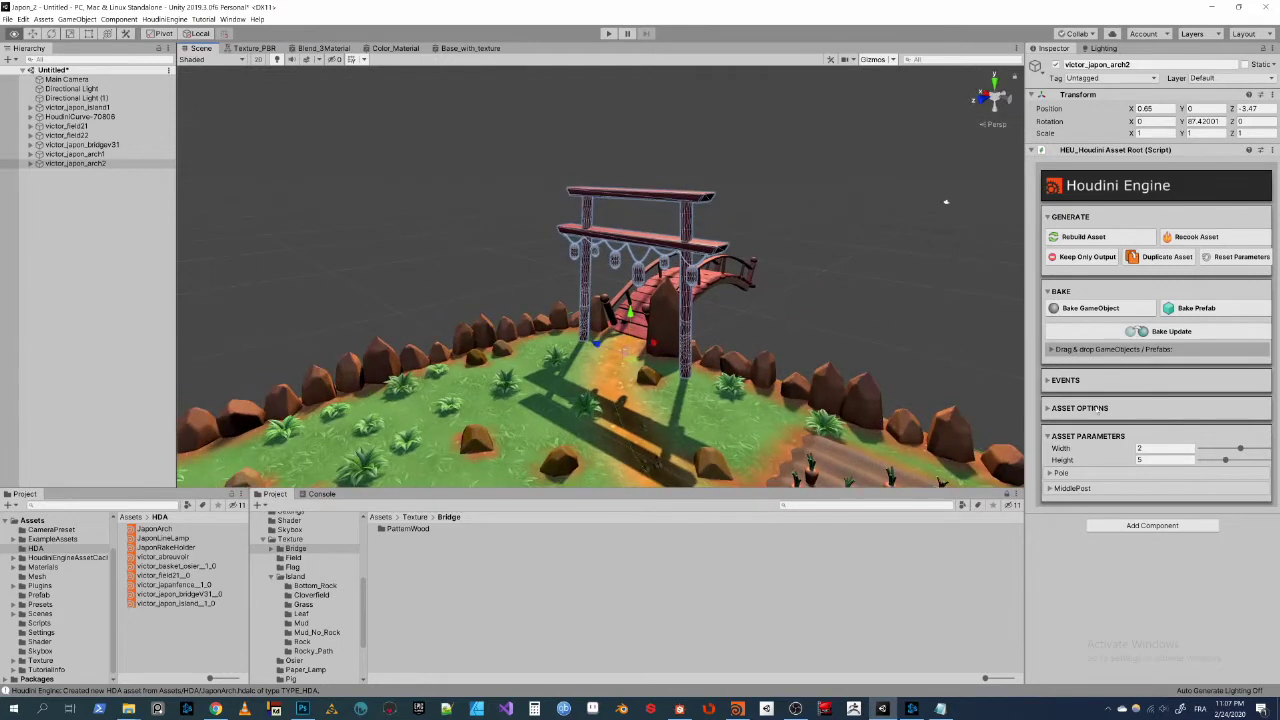
pyautogui.click(1103, 462)
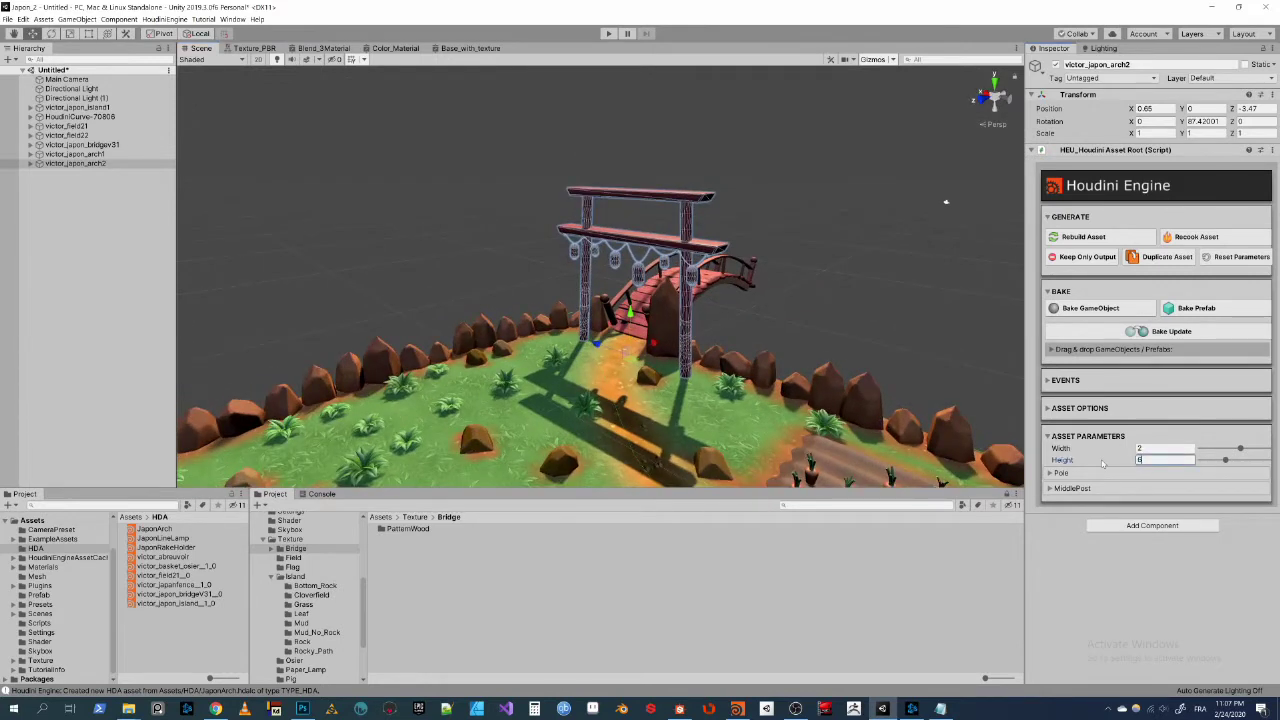
pyautogui.press('Return')
pyautogui.click(1122, 449)
pyautogui.write('.5')
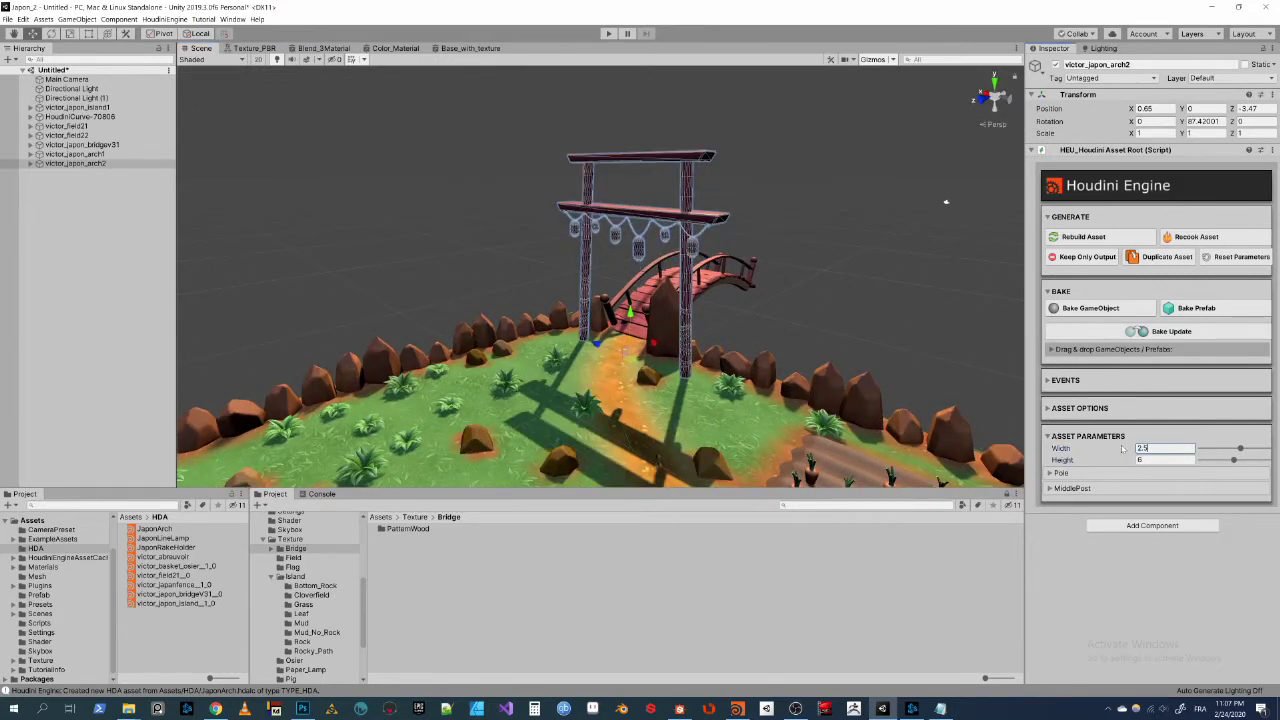
pyautogui.press('Return')
pyautogui.click(1080, 490)
pyautogui.click(1090, 474)
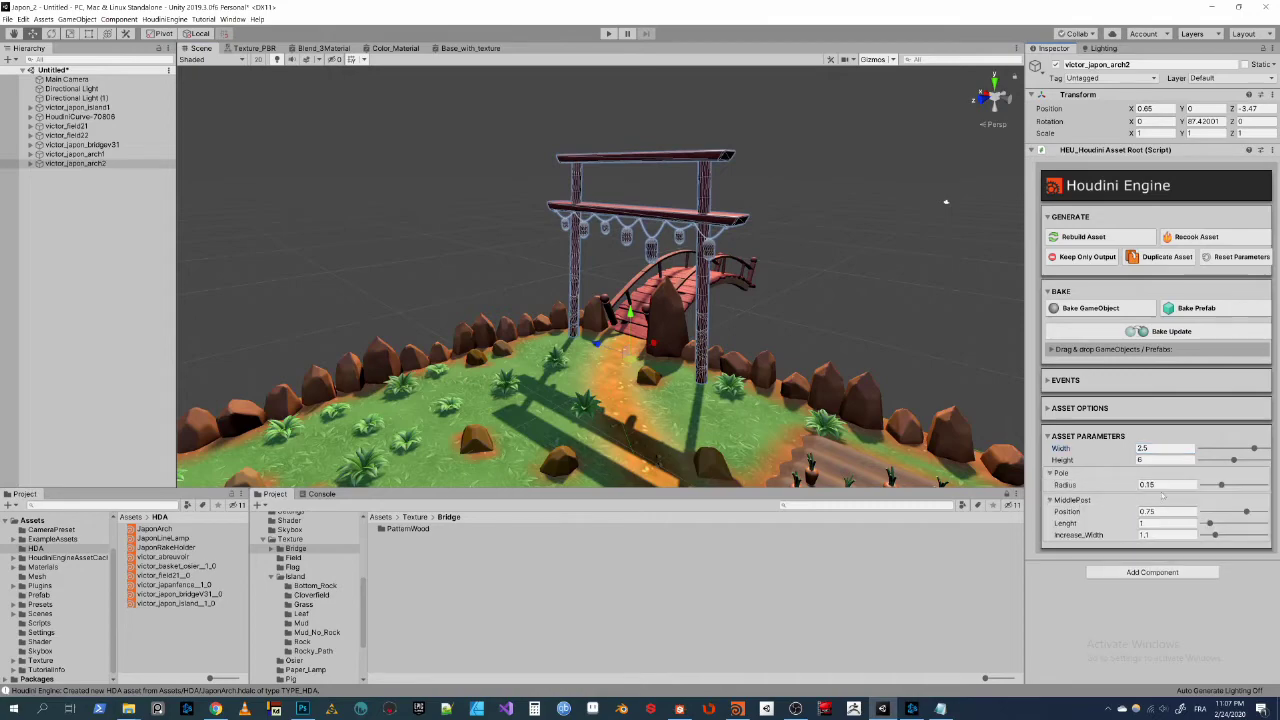
pyautogui.write('0.25')
pyautogui.press('Return')
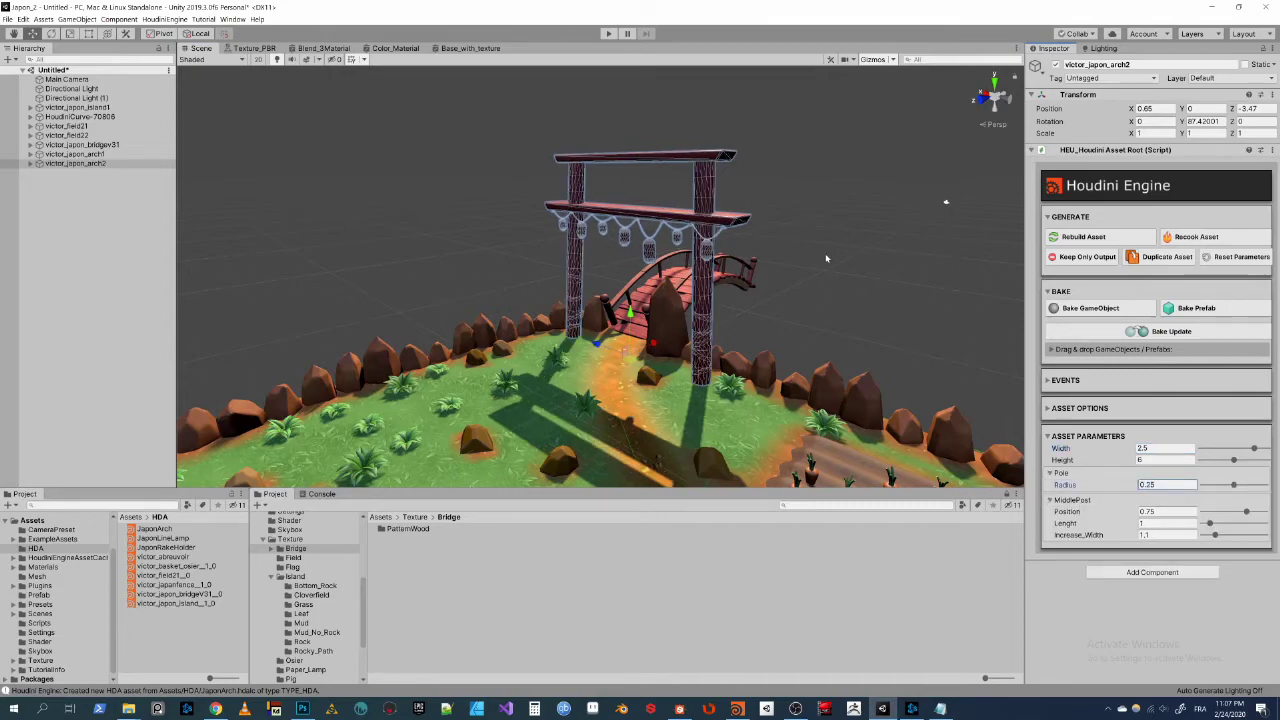
# Step: Orbit around the island and add the lamp post asset to the scene
pyautogui.click(826, 259)
pyautogui.keyDown('alt'); pyautogui.moveTo(826, 259); pyautogui.dragTo(483, 347); pyautogui.keyUp('alt')
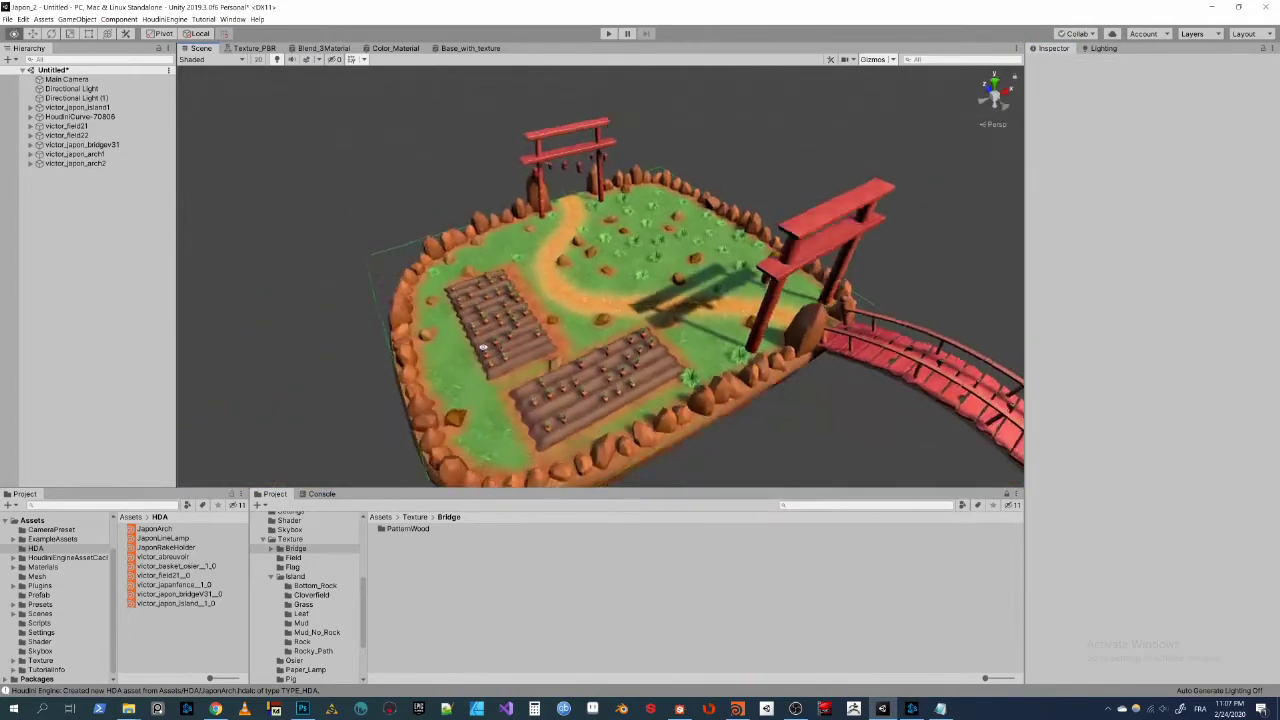
pyautogui.keyDown('alt'); pyautogui.moveTo(483, 347); pyautogui.dragTo(741, 286); pyautogui.keyUp('alt')
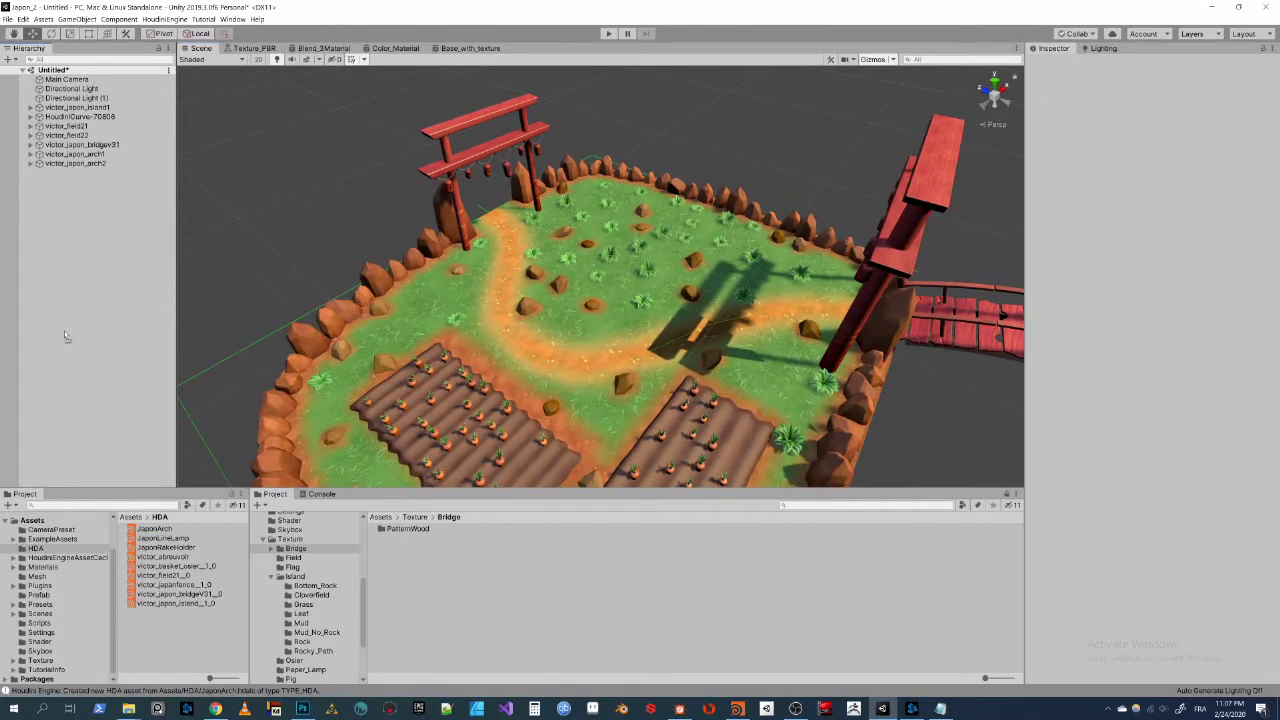
pyautogui.moveTo(62, 329); pyautogui.dragTo(62, 329)
# Step: Draw a new five-point curve along the dirt path from a top-down view
pyautogui.keyDown('alt'); pyautogui.moveTo(646, 320); pyautogui.dragTo(650, 190); pyautogui.keyUp('alt')
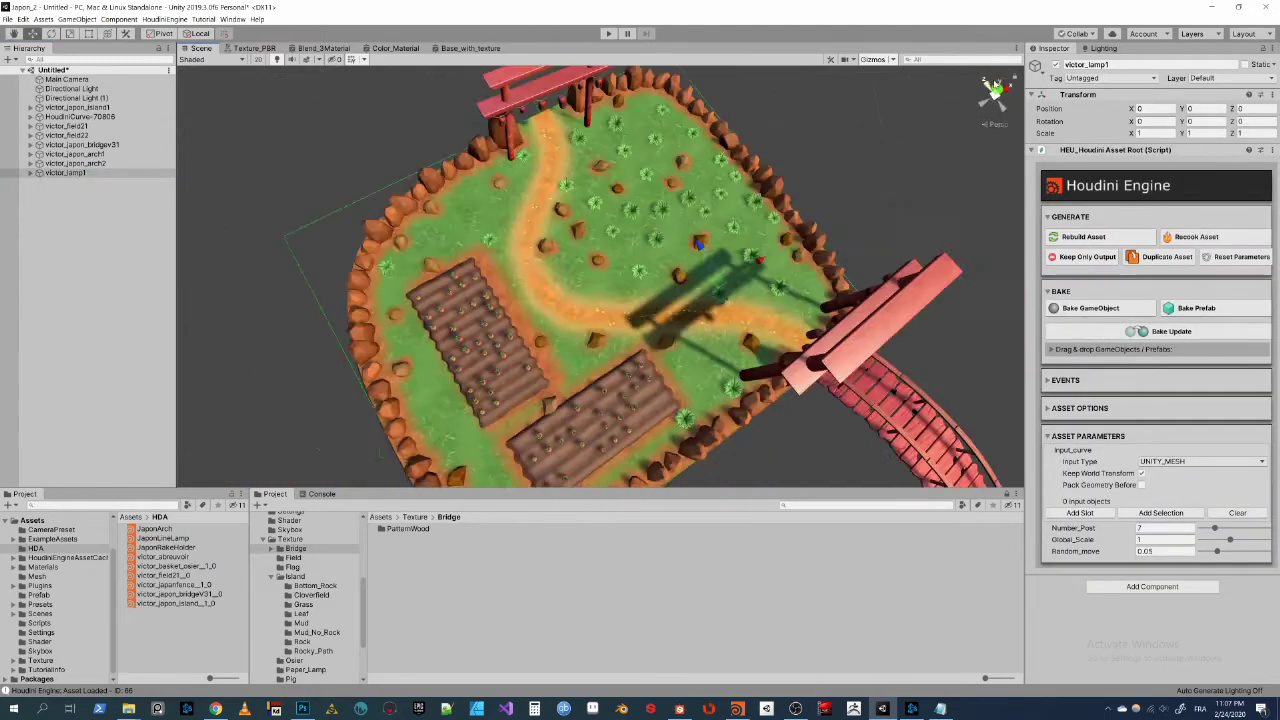
pyautogui.click(170, 19)
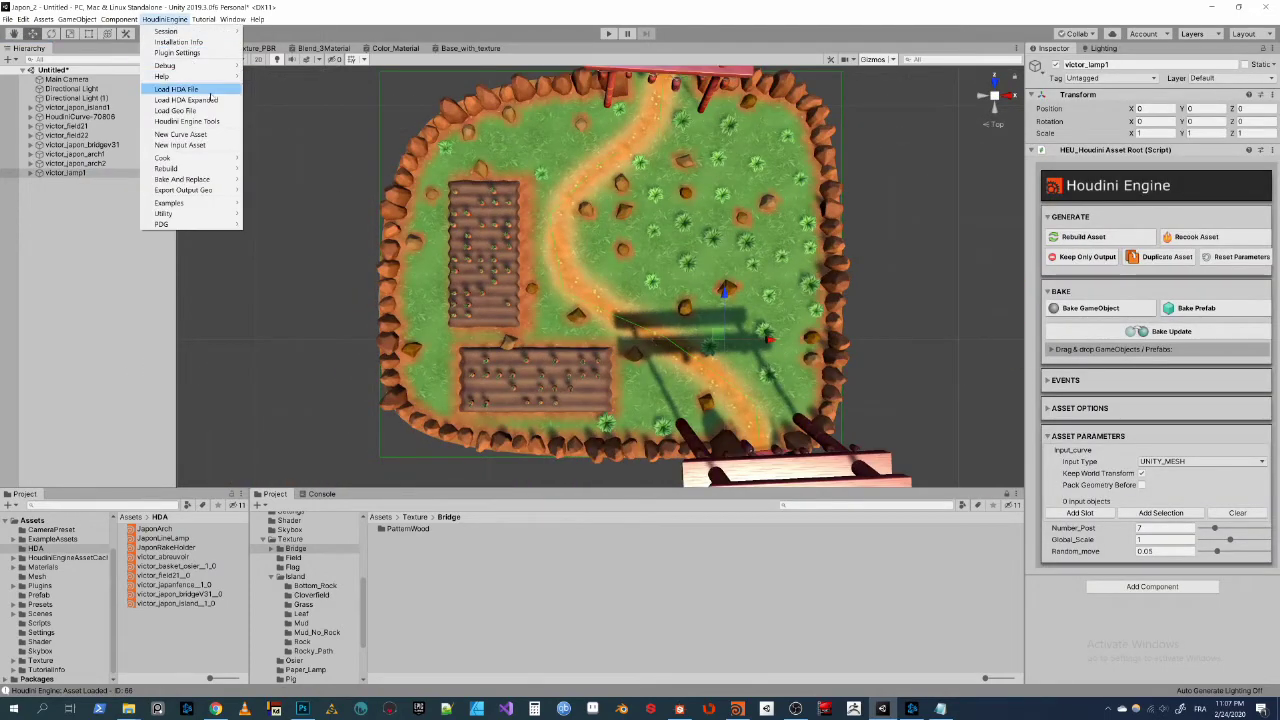
pyautogui.click(214, 136)
pyautogui.click(758, 368)
pyautogui.click(702, 323)
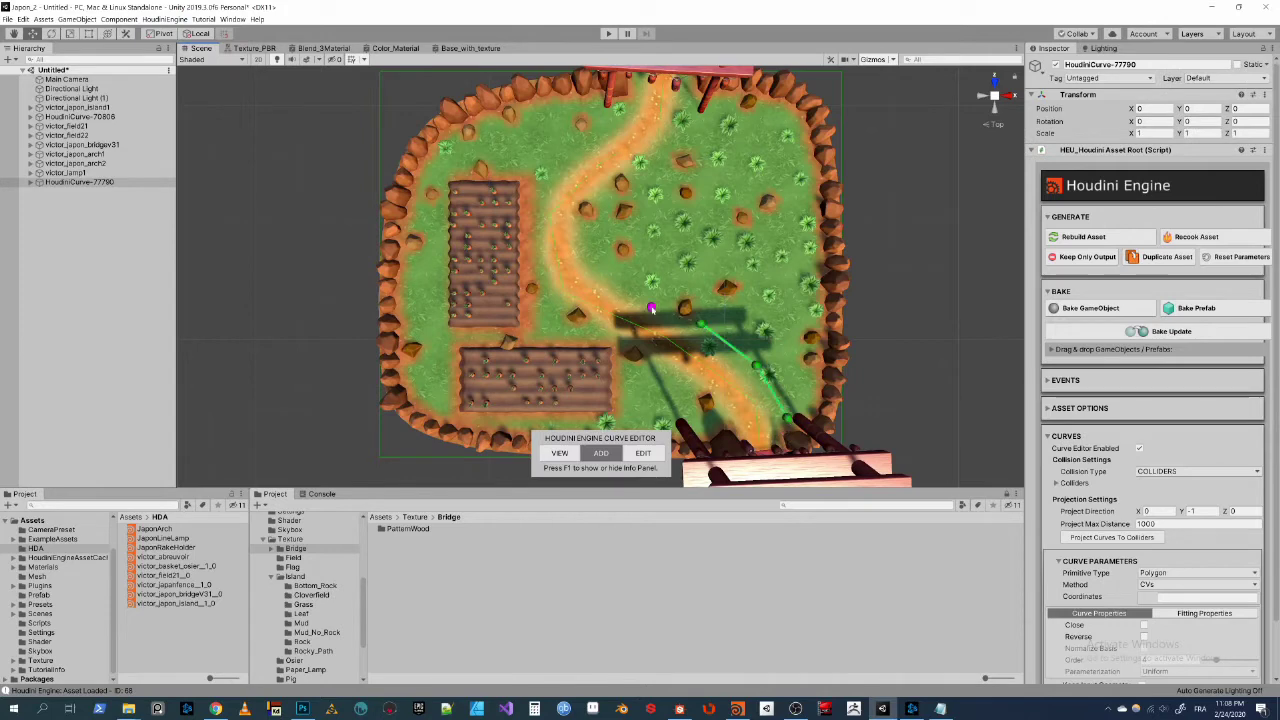
pyautogui.click(626, 285)
pyautogui.click(590, 235)
pyautogui.click(626, 181)
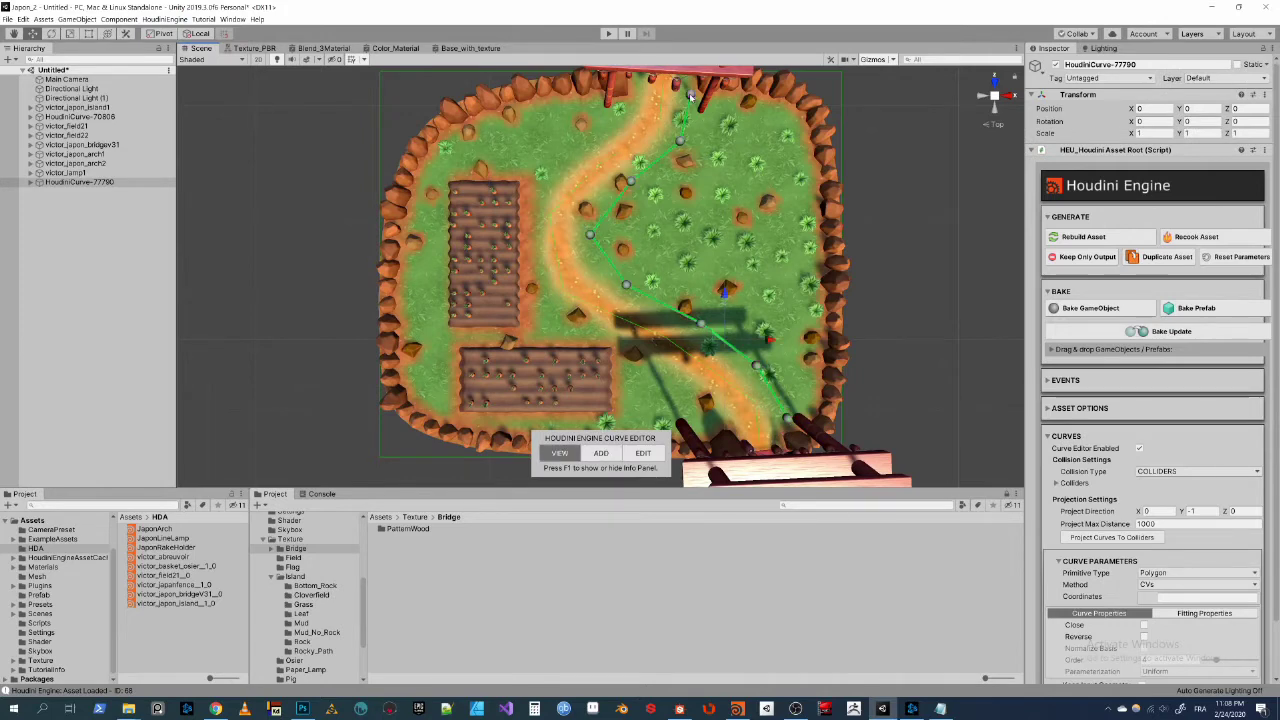
pyautogui.keyDown('alt'); pyautogui.moveTo(690, 94); pyautogui.dragTo(104, 175); pyautogui.keyUp('alt')
# Step: Set the lamp post input type to HDA and assign HoudiniCurve-77790
pyautogui.click(104, 175)
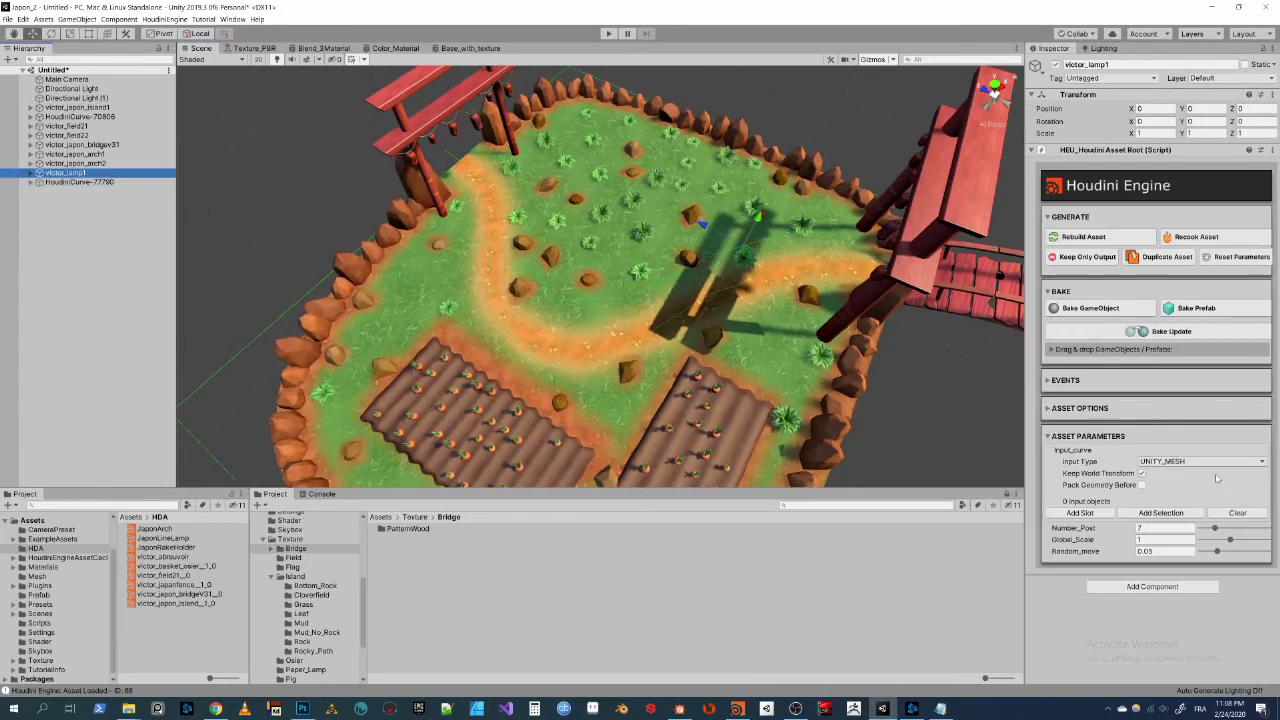
pyautogui.click(1200, 461)
pyautogui.click(1103, 514)
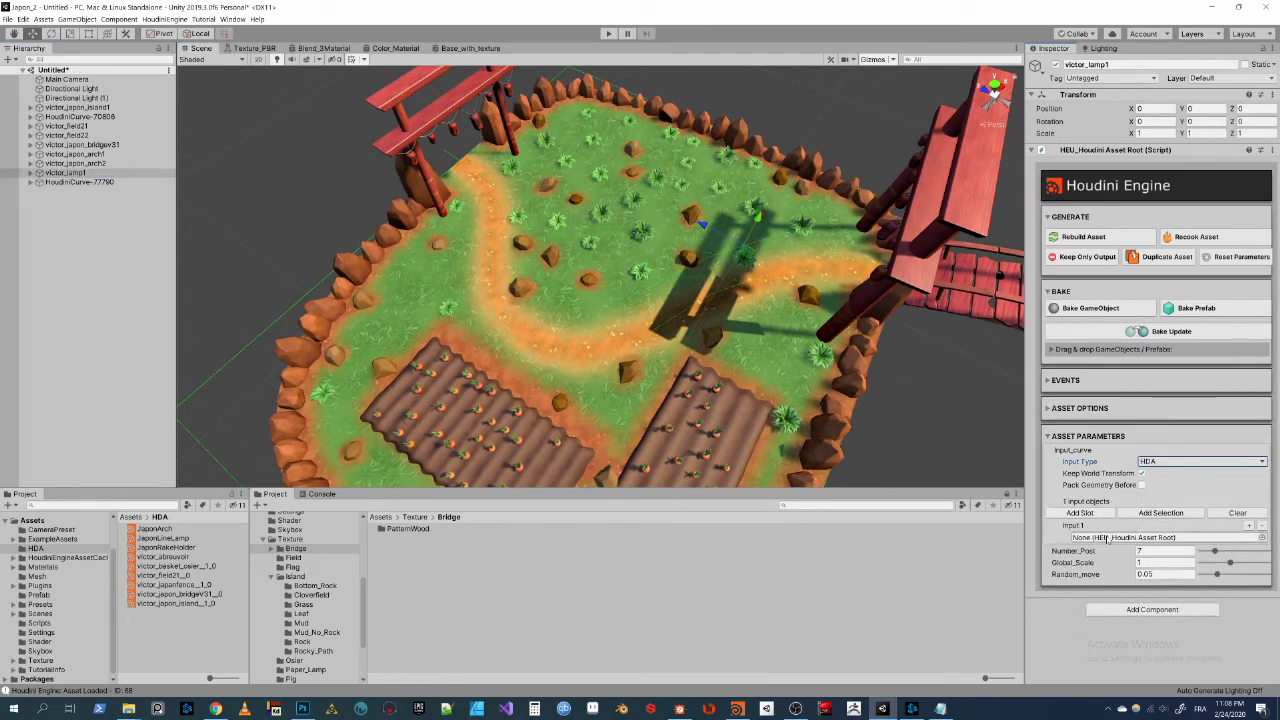
pyautogui.click(1262, 538)
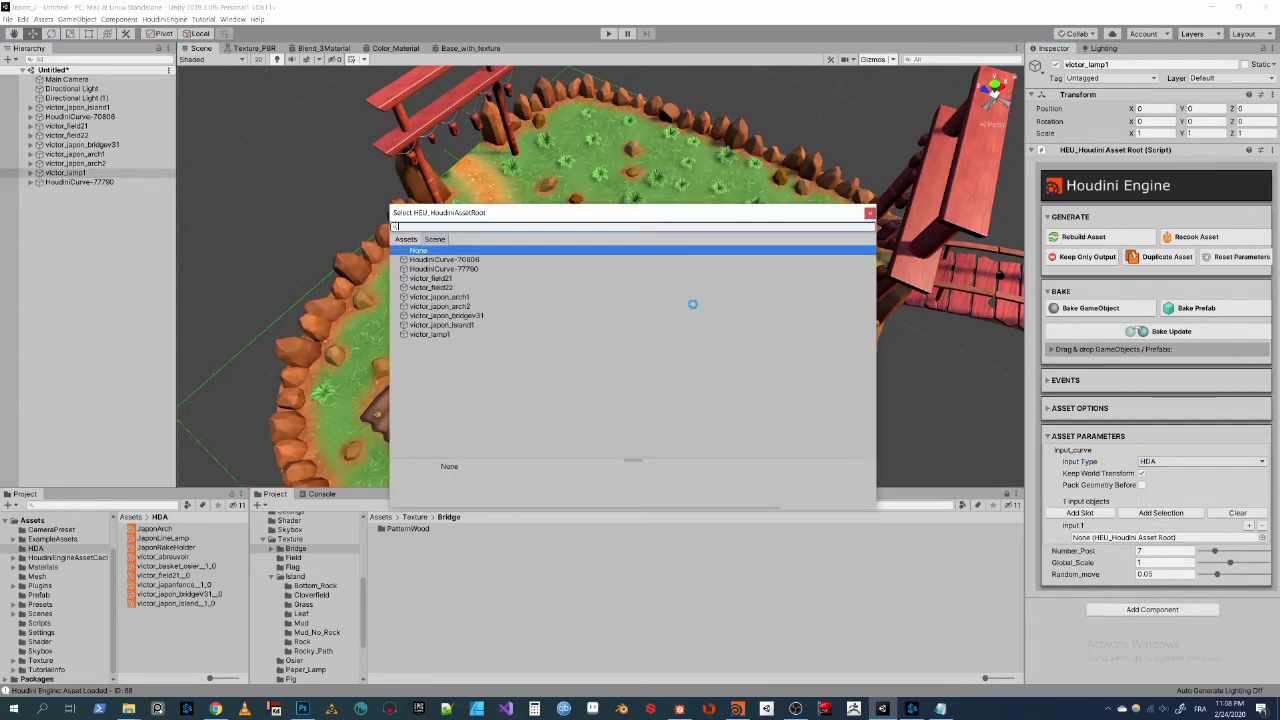
pyautogui.click(712, 269)
pyautogui.click(870, 212)
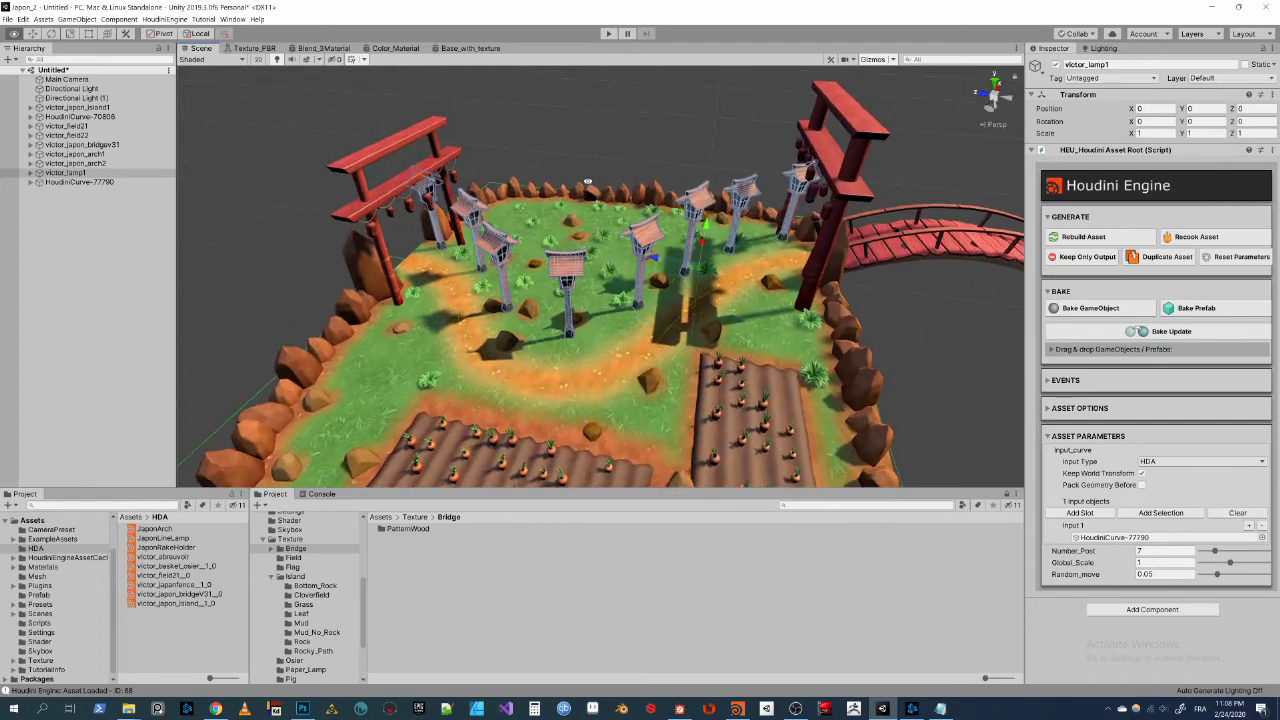
pyautogui.keyDown('alt'); pyautogui.moveTo(588, 183); pyautogui.dragTo(480, 195); pyautogui.keyUp('alt')
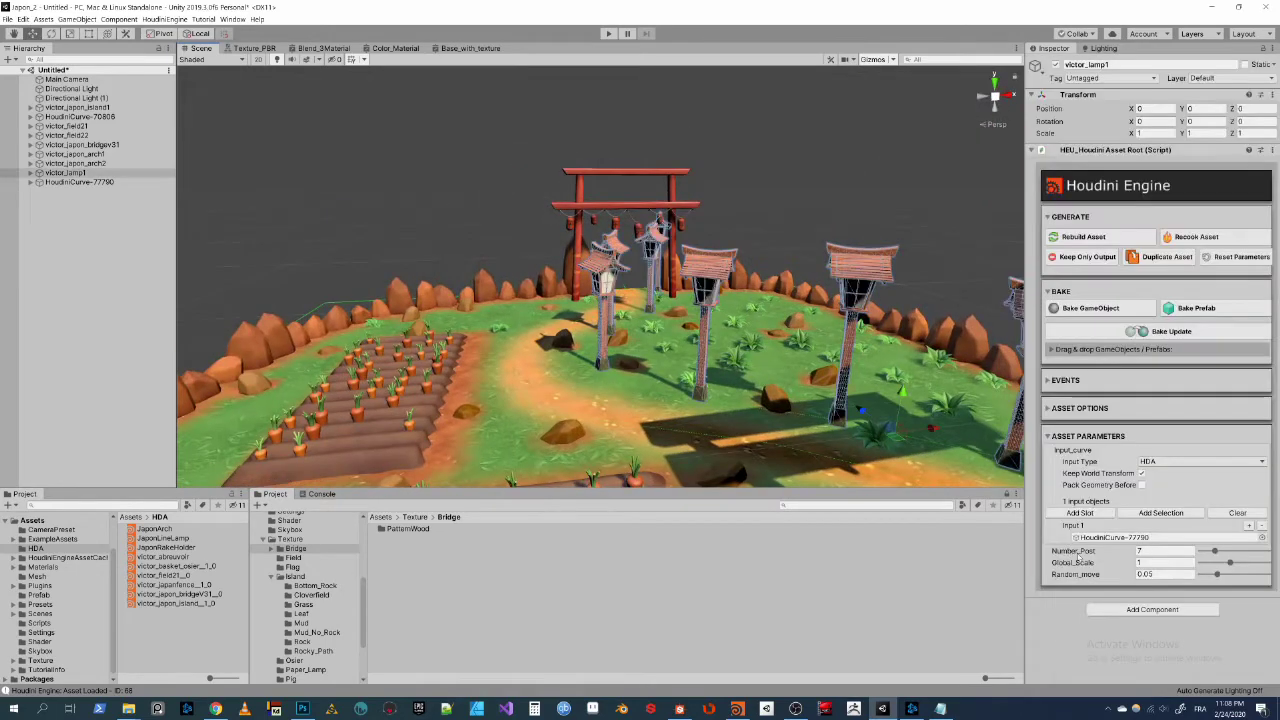
# Step: Reduce the lamp posts' Global_Scale to 0.45
pyautogui.click(1080, 562)
pyautogui.write('0.6')
pyautogui.press('Return')
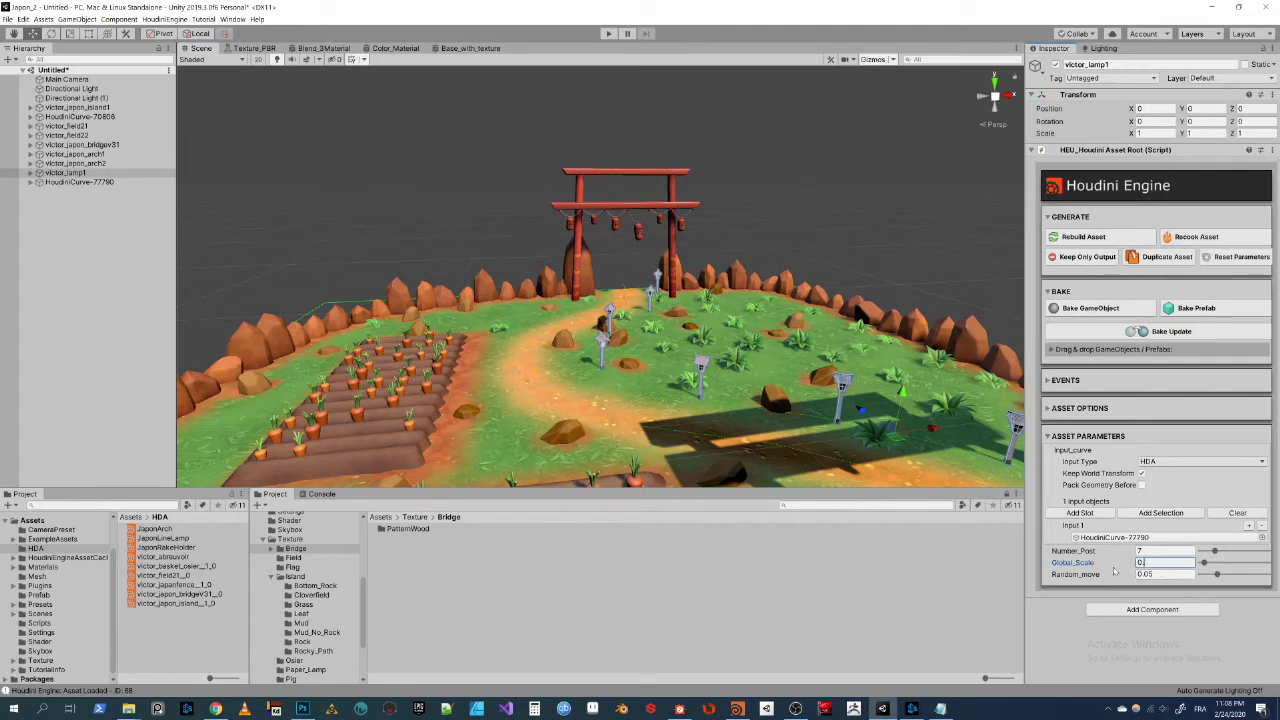
pyautogui.write('0.45')
pyautogui.press('Return')
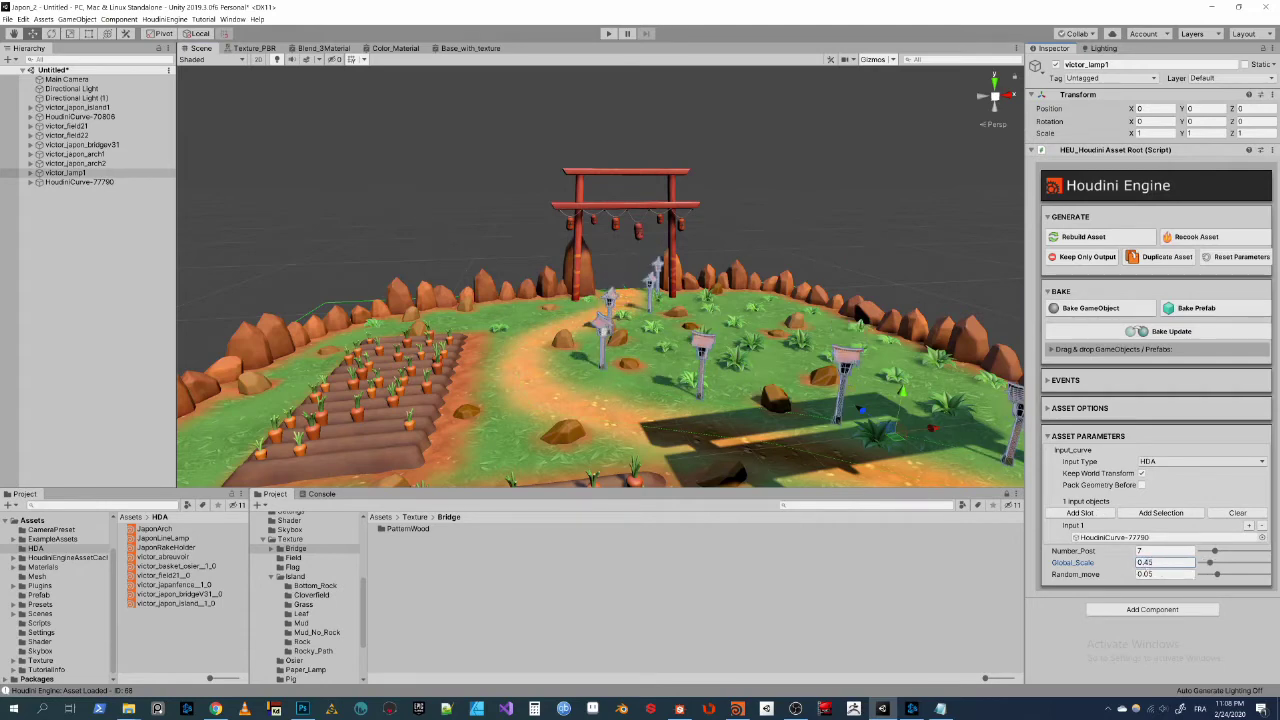
pyautogui.click(814, 246)
pyautogui.moveTo(814, 246)
pyautogui.keyDown('alt'); pyautogui.mouseDown()
pyautogui.moveTo(873, 304)
pyautogui.moveTo(842, 187)
pyautogui.mouseUp(); pyautogui.keyUp('alt')
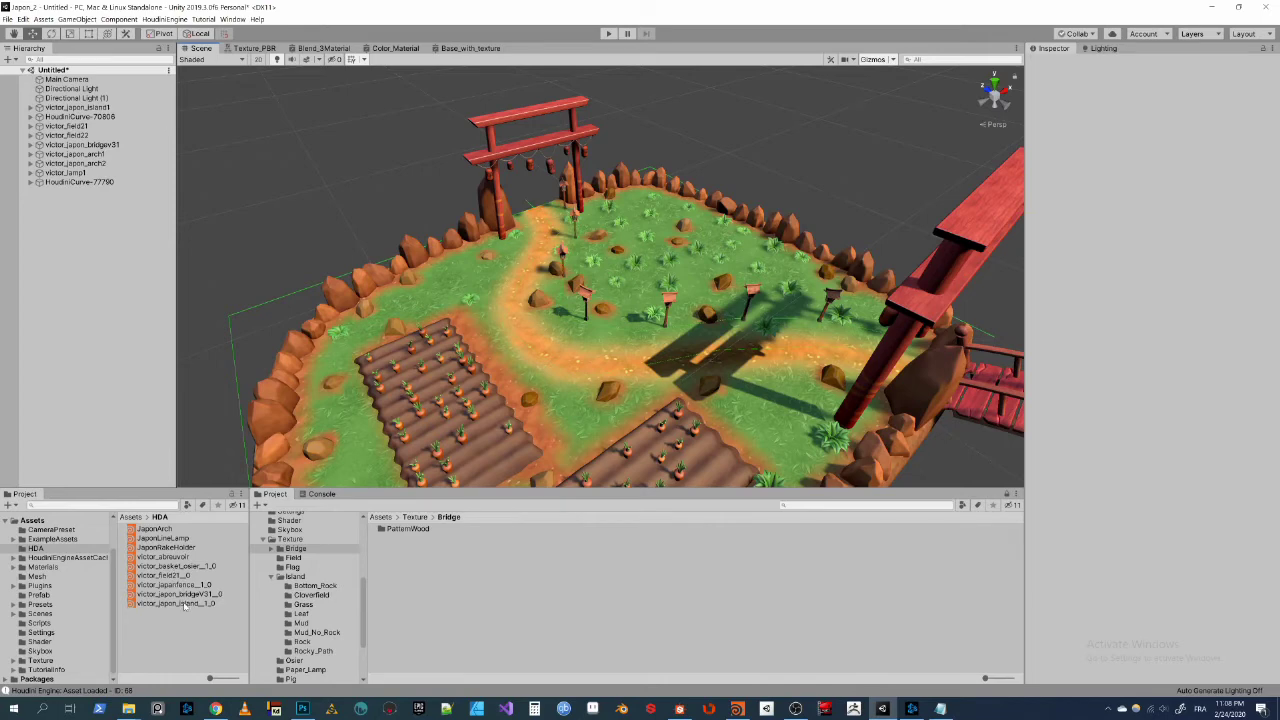
# Step: Drag victor_japanfence_1_0 into the scene and create a new Houdini Engine curve asset
pyautogui.click(162, 585)
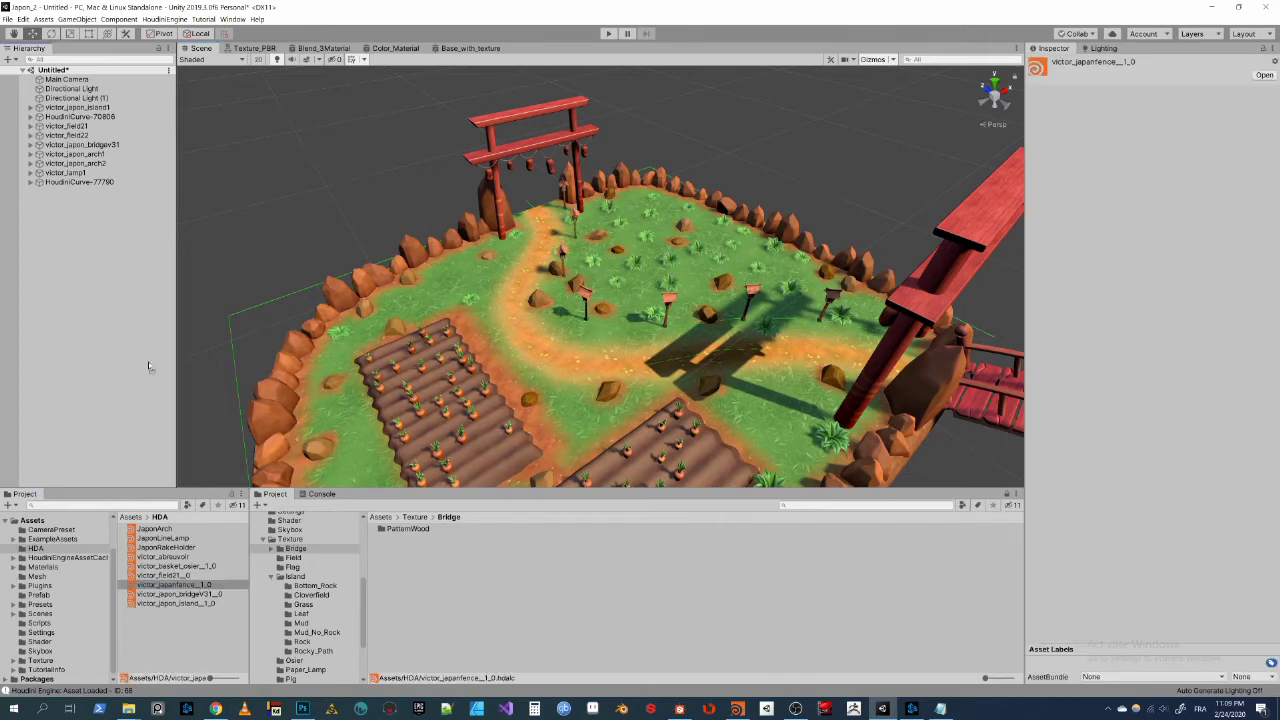
pyautogui.moveTo(297, 227)
pyautogui.mouseDown()
pyautogui.moveTo(751, 297)
pyautogui.moveTo(745, 260)
pyautogui.mouseUp()
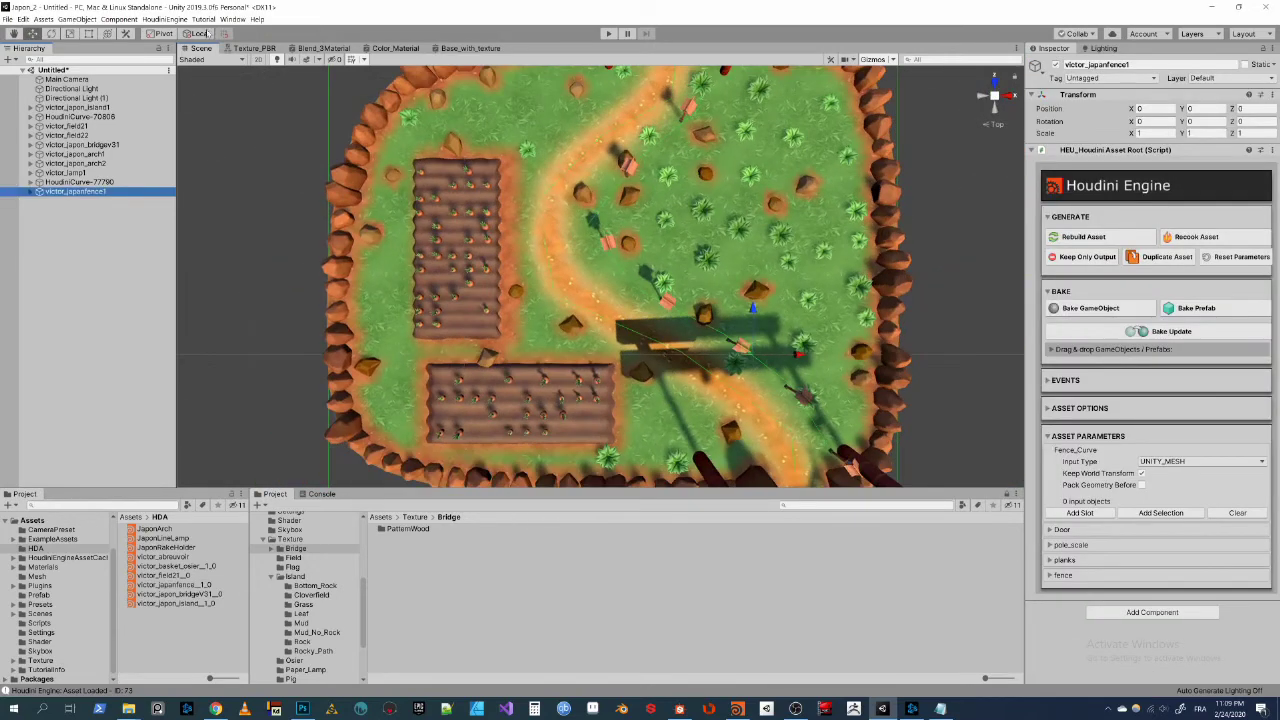
pyautogui.click(164, 19)
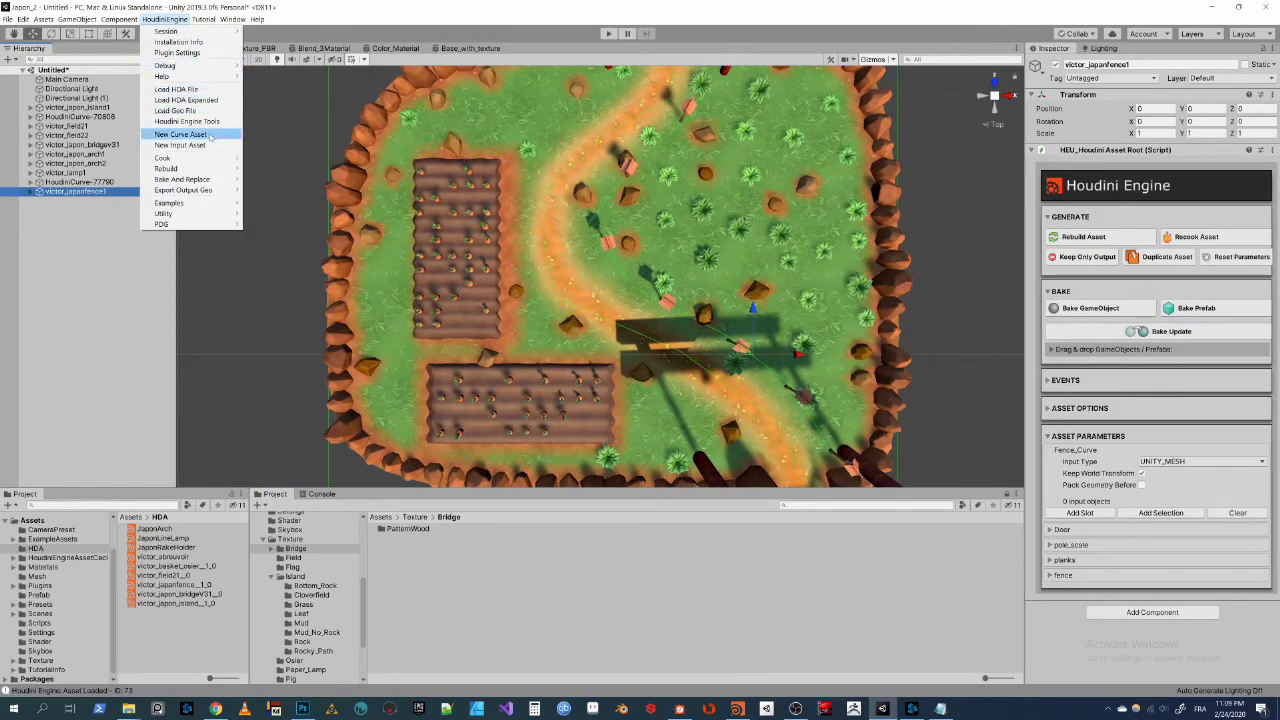
pyautogui.click(209, 134)
# Step: Trace nine curve points around the grass beside the path and close it into a loop
pyautogui.keyDown('alt'); pyautogui.moveTo(640, 320); pyautogui.dragTo(698, 350); pyautogui.keyUp('alt')
pyautogui.click(717, 349)
pyautogui.click(752, 293)
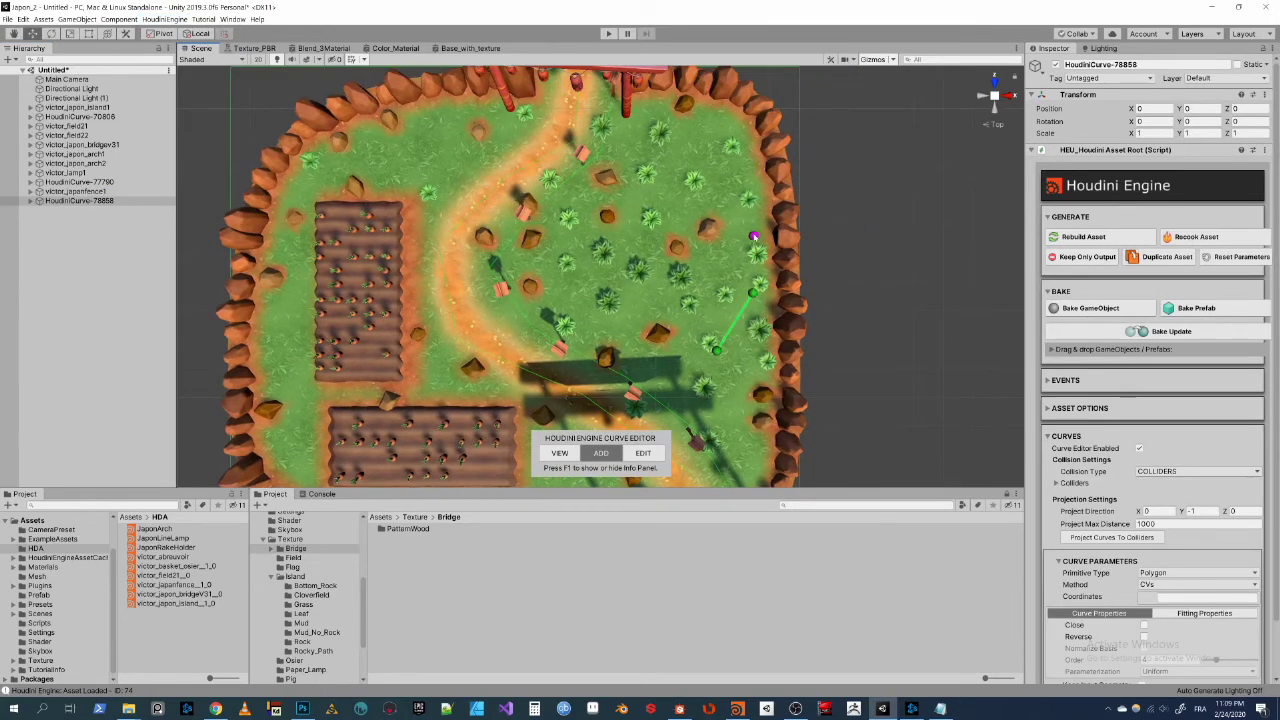
pyautogui.click(752, 200)
pyautogui.click(731, 149)
pyautogui.click(658, 127)
pyautogui.click(614, 175)
pyautogui.click(545, 220)
pyautogui.click(538, 280)
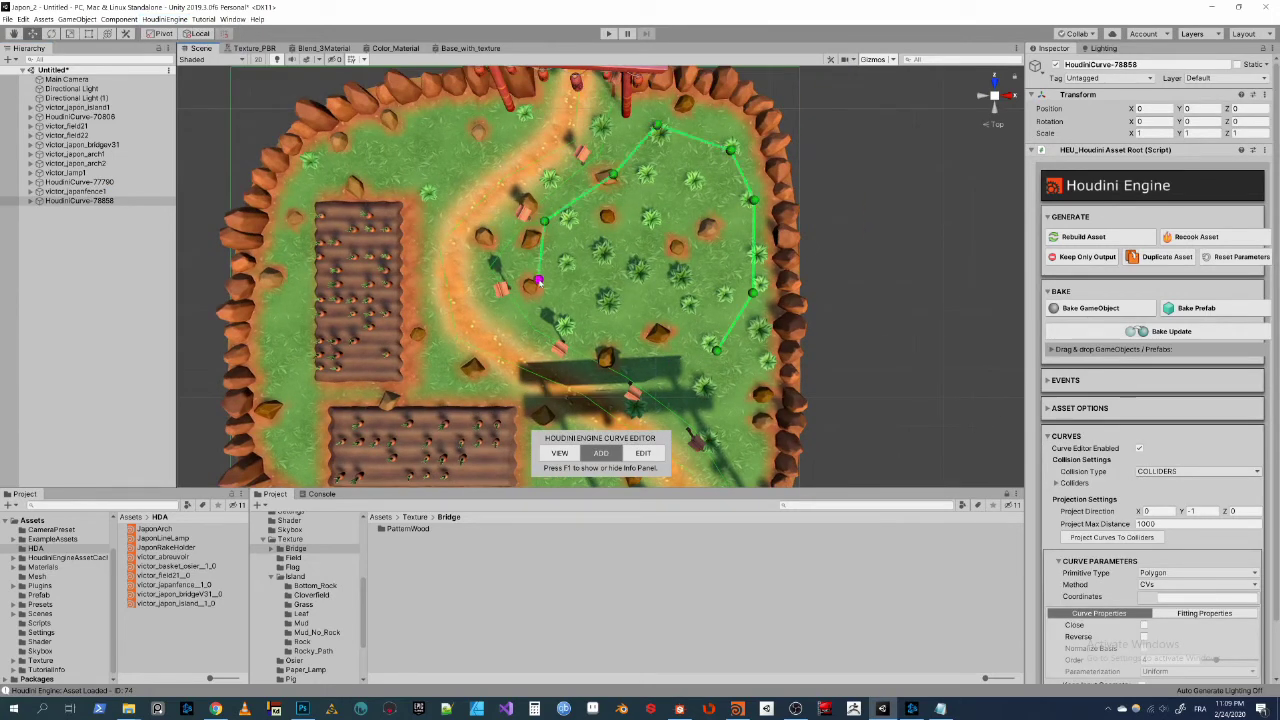
pyautogui.click(574, 314)
pyautogui.press('Return')
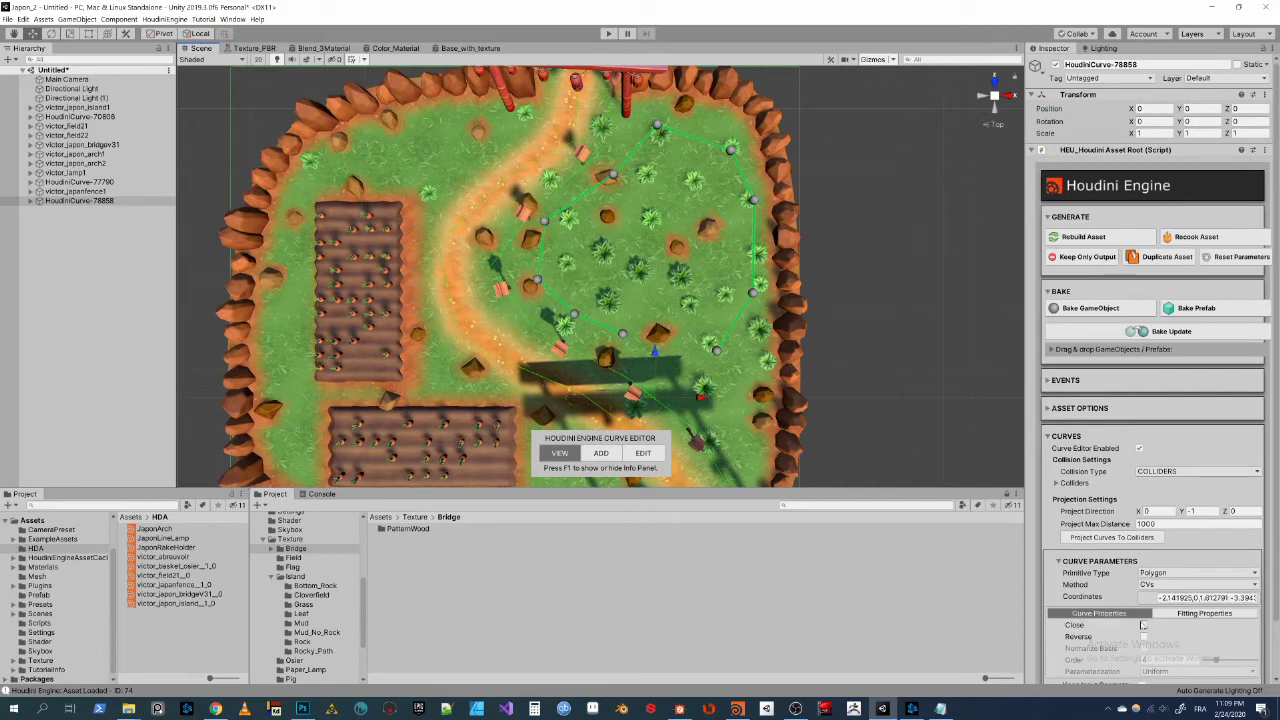
pyautogui.click(1144, 625)
# Step: Orbit into perspective and select the victor_japanfence1 fence asset
pyautogui.keyDown('alt'); pyautogui.moveTo(850, 260); pyautogui.dragTo(905, 225); pyautogui.keyUp('alt')
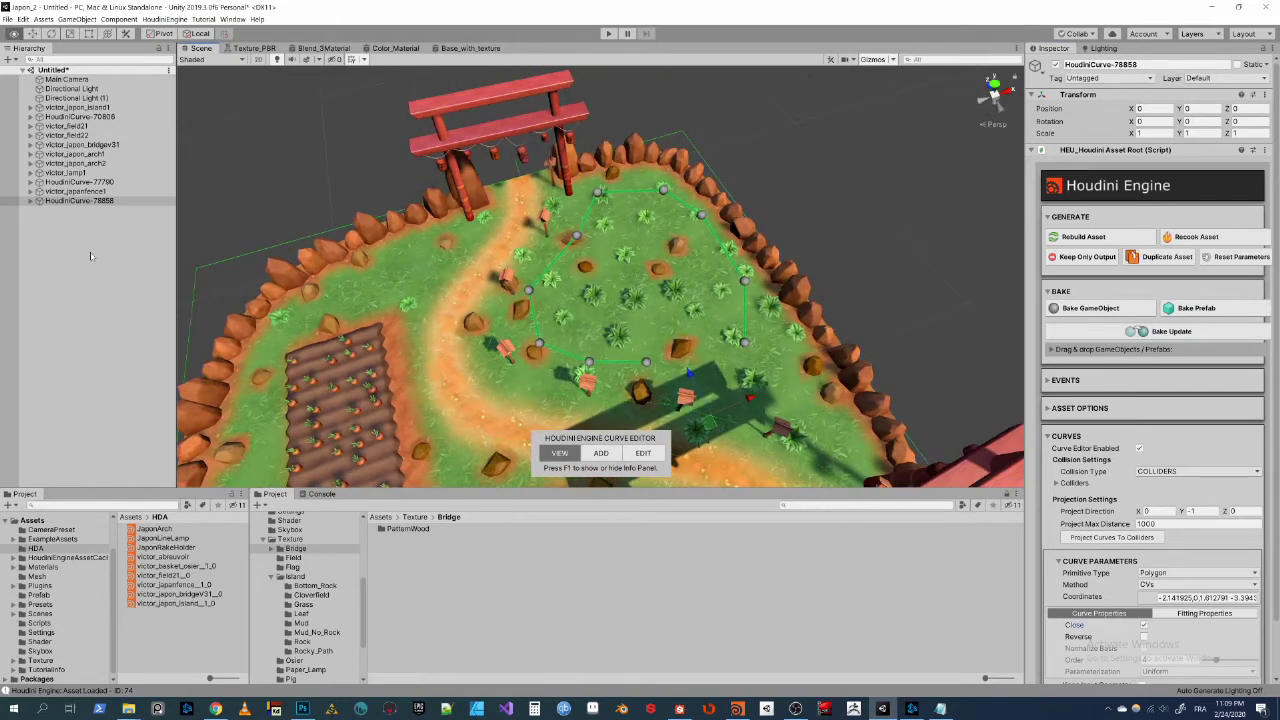
pyautogui.click(90, 191)
pyautogui.click(100, 200)
pyautogui.click(95, 191)
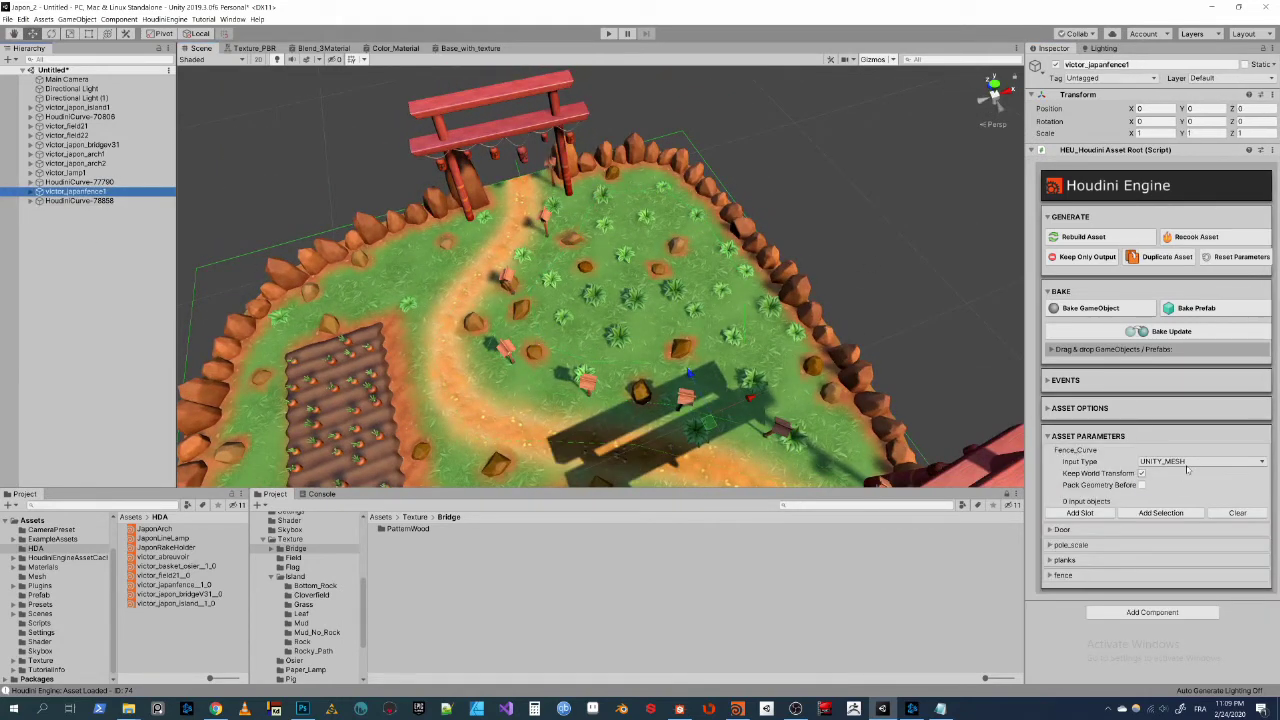
# Step: Set victor_japanfence1's Fence_Curve input type to HDA and assign HoudiniCurve-78858 to its slot
pyautogui.click(1187, 461)
pyautogui.click(1170, 472)
pyautogui.click(1080, 512)
pyautogui.click(1261, 537)
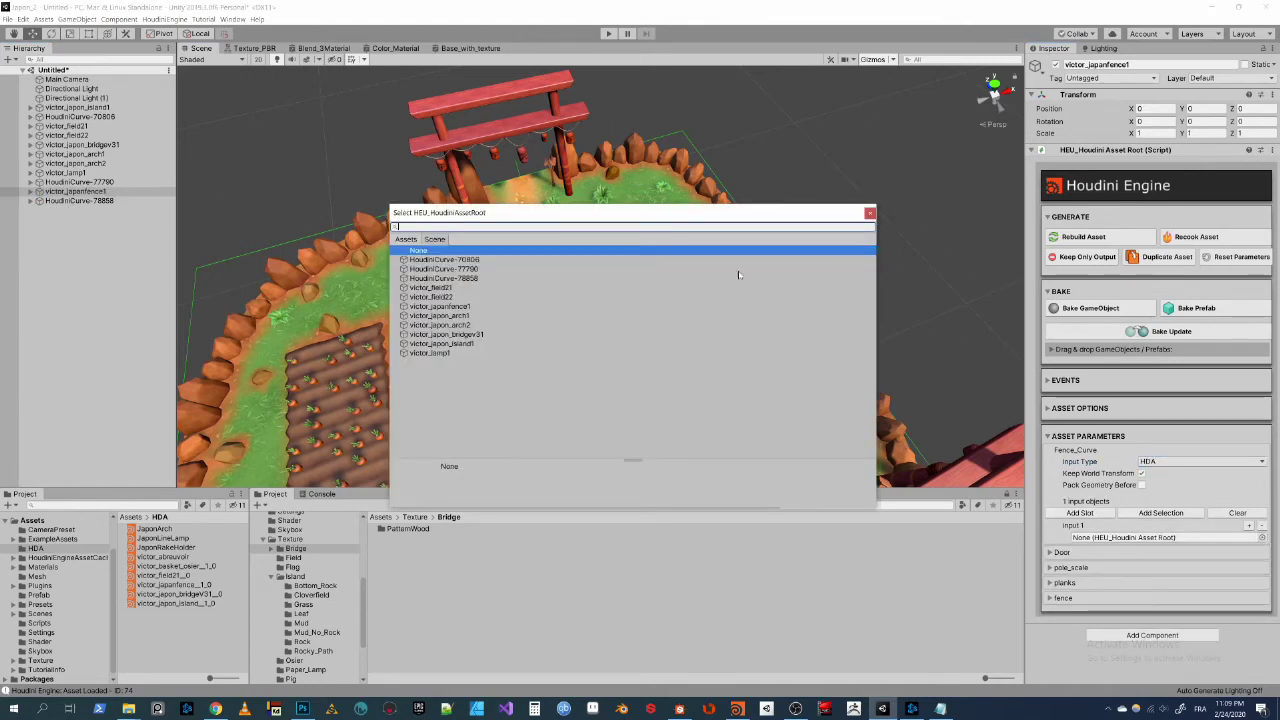
pyautogui.press('Down')
pyautogui.press('Down')
pyautogui.press('Down')
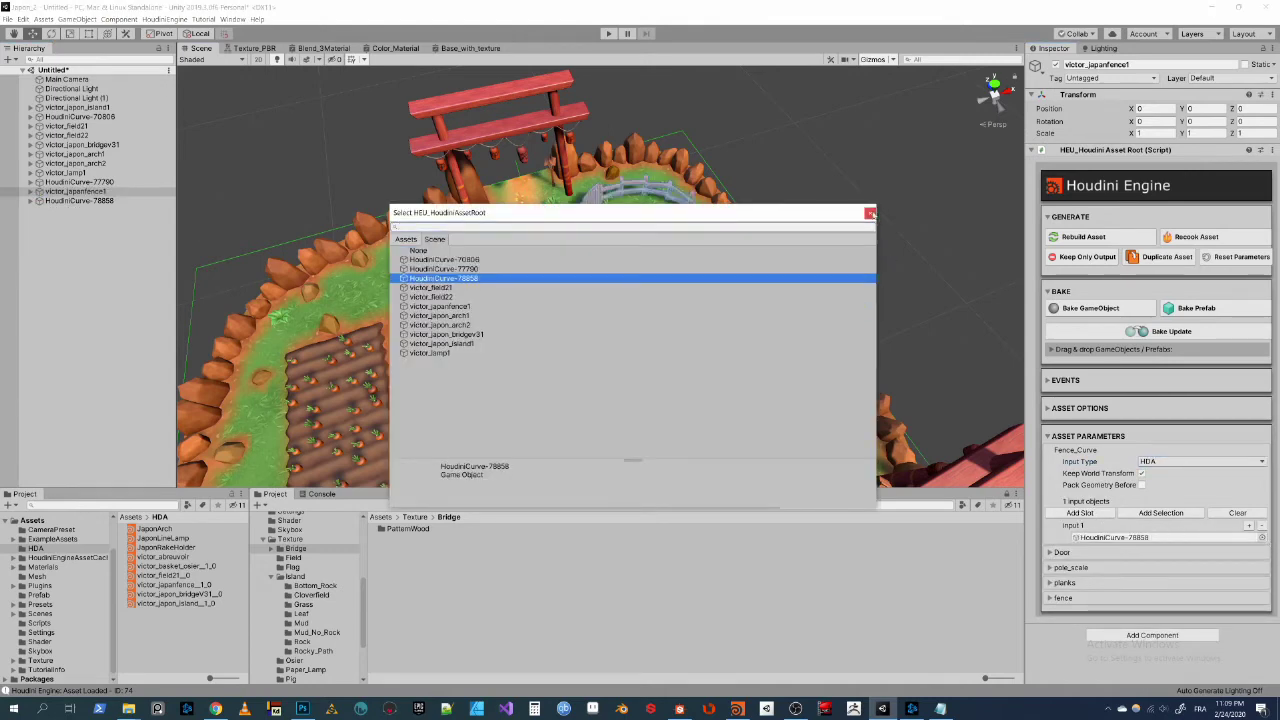
pyautogui.click(870, 213)
pyautogui.moveTo(700, 250)
pyautogui.keyDown('alt'); pyautogui.mouseDown()
pyautogui.moveTo(796, 293)
pyautogui.moveTo(527, 210)
pyautogui.moveTo(637, 329)
pyautogui.mouseUp(); pyautogui.keyUp('alt')
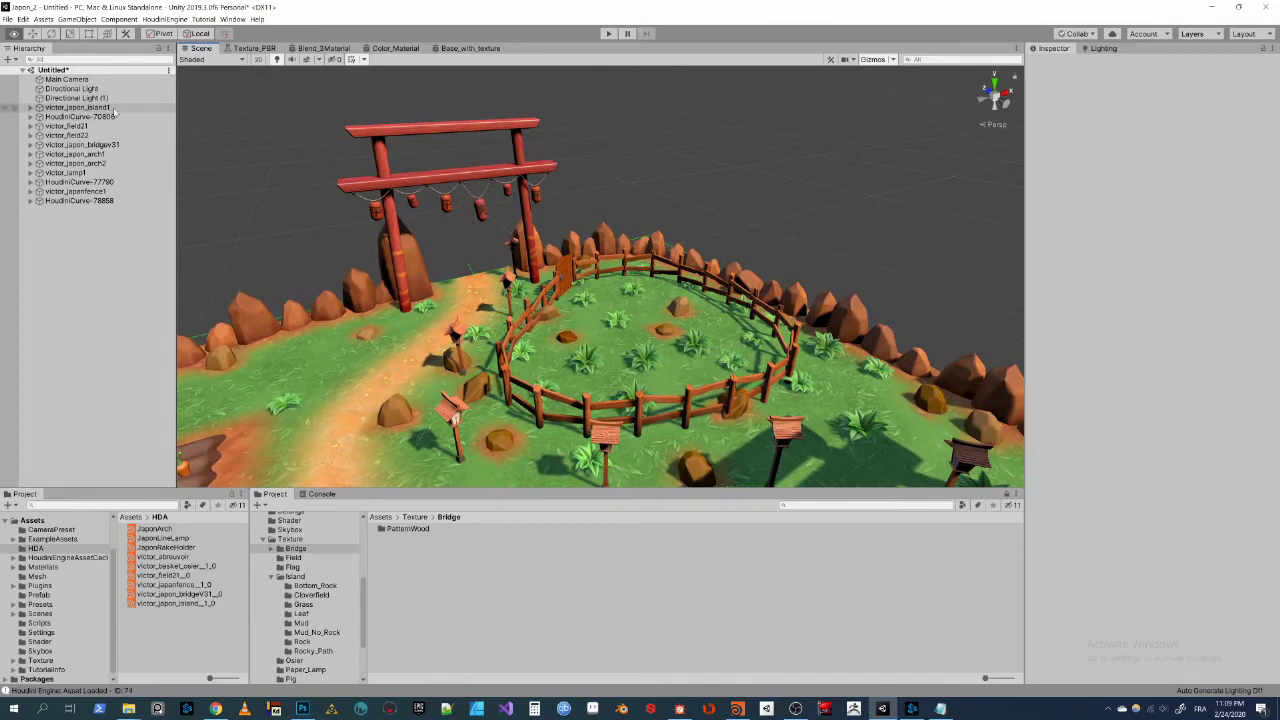
# Step: Set victor_japon_island1's Fence_HDA input to HDA with victor_japanfence1, clearing grass inside the fence
pyautogui.click(112, 108)
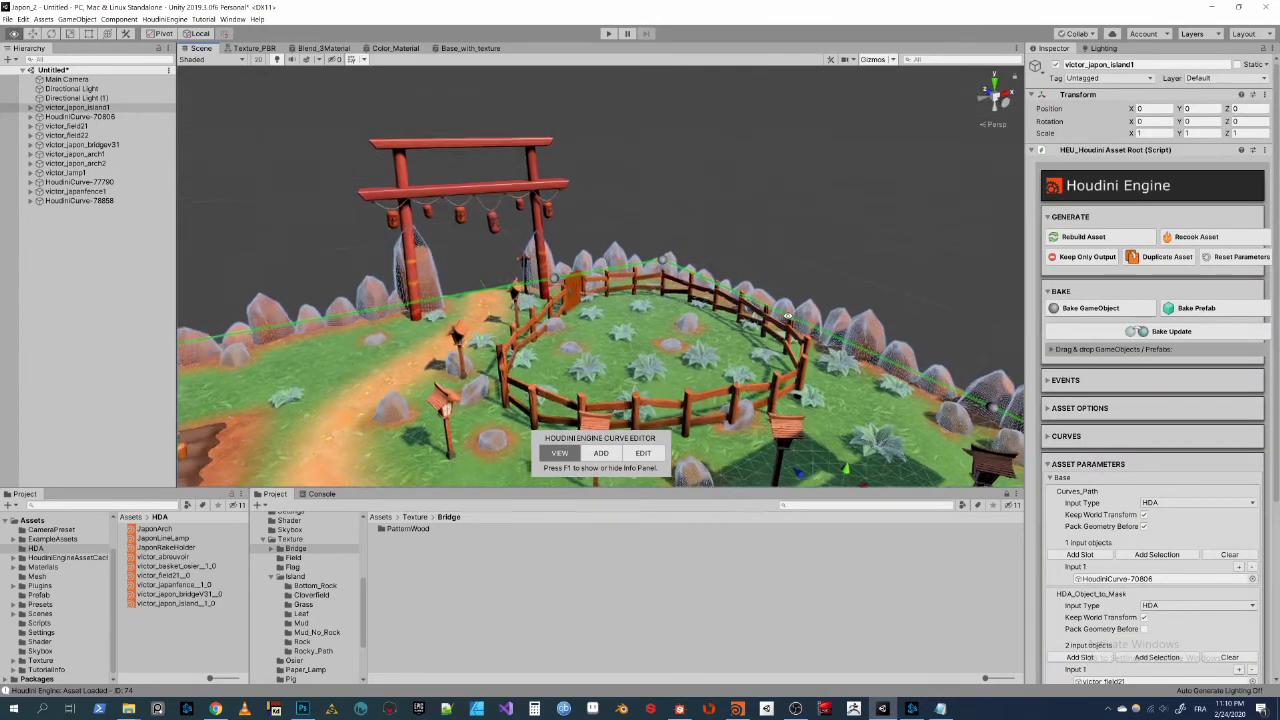
pyautogui.keyDown('alt'); pyautogui.moveTo(787, 316); pyautogui.dragTo(700, 330); pyautogui.keyUp('alt')
pyautogui.click(700, 330)
pyautogui.click(700, 330)
pyautogui.scroll(-3, 1150, 612)
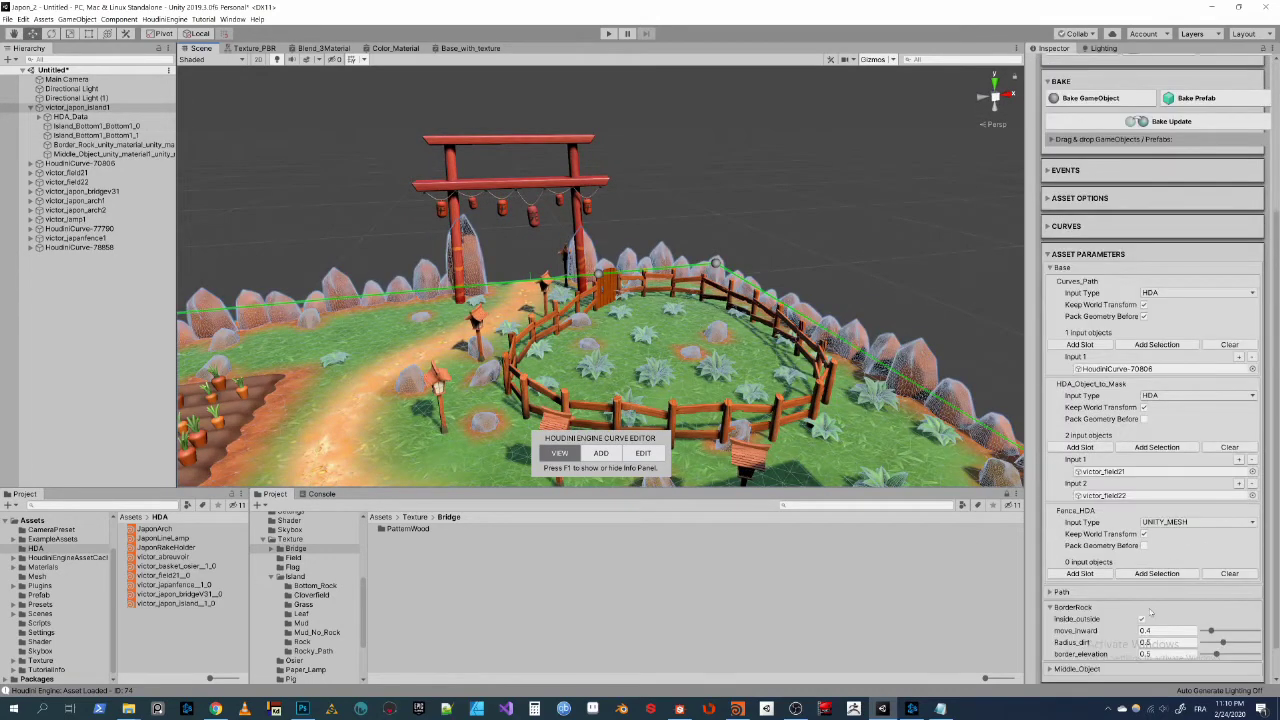
pyautogui.click(1200, 522)
pyautogui.click(1176, 546)
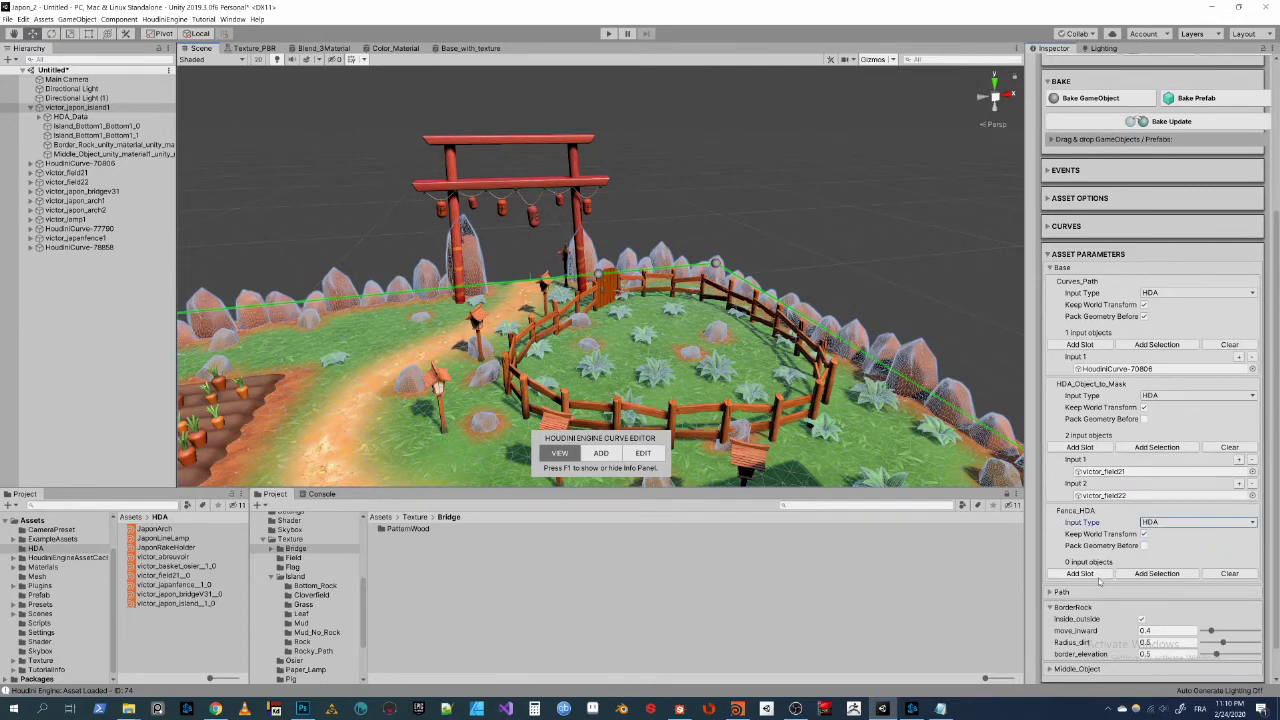
pyautogui.click(1102, 576)
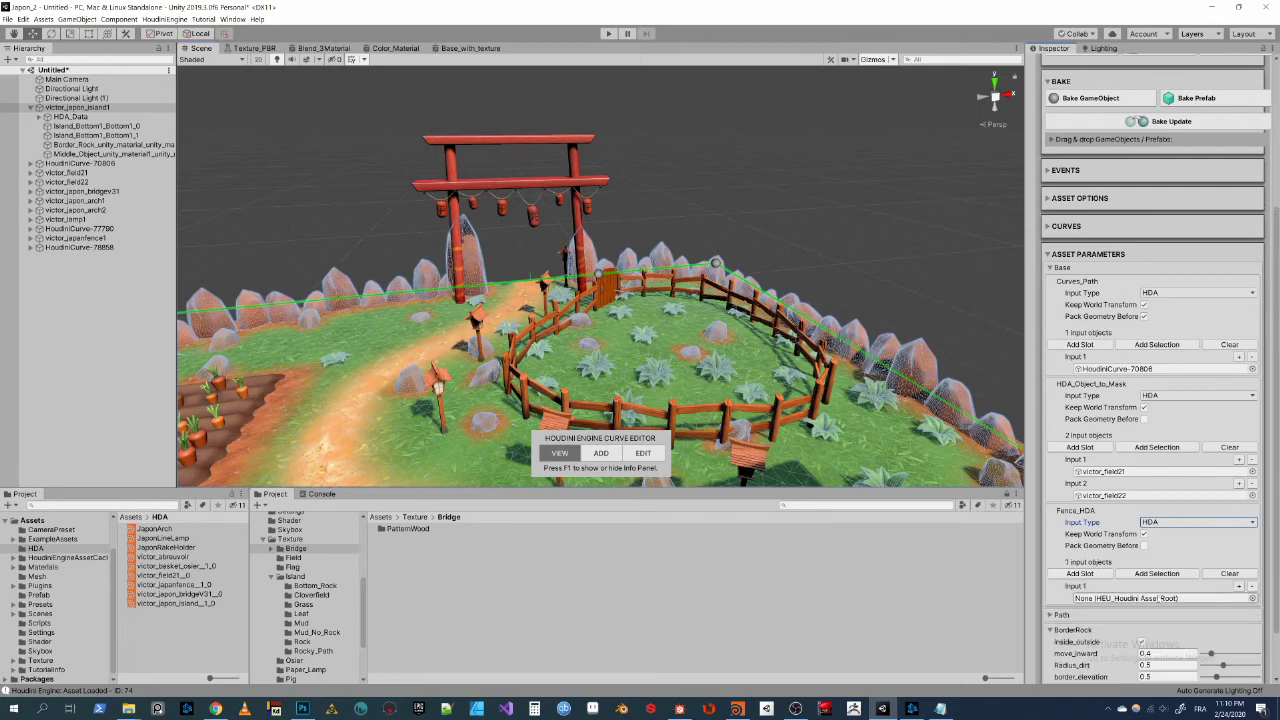
pyautogui.click(1251, 598)
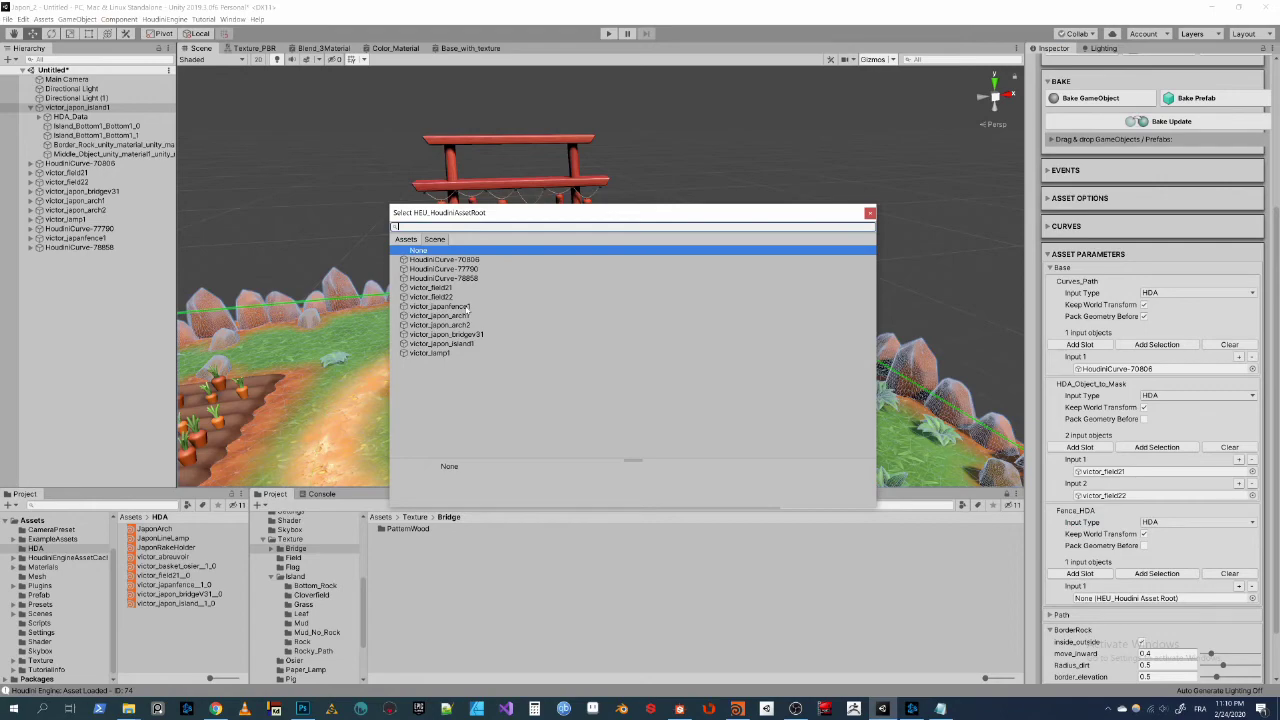
pyautogui.doubleClick(440, 306)
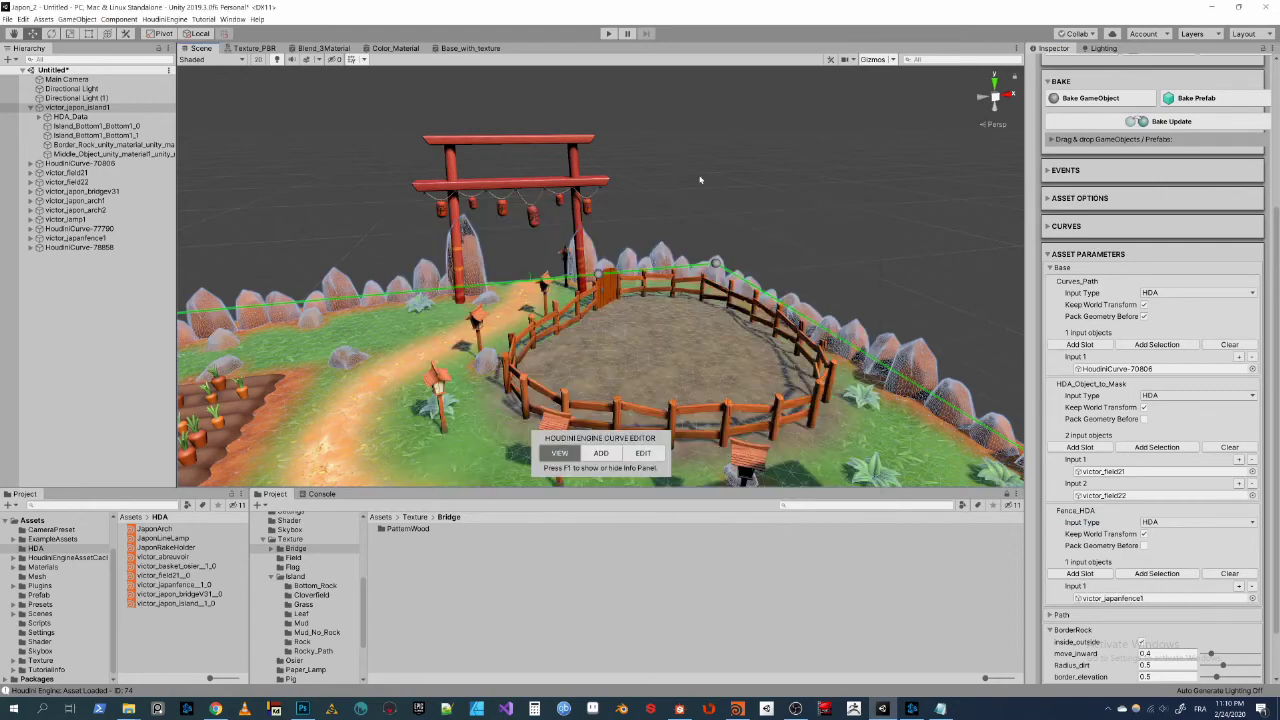
pyautogui.click(814, 220)
pyautogui.moveTo(814, 220)
pyautogui.keyDown('alt'); pyautogui.mouseDown()
pyautogui.moveTo(673, 352)
pyautogui.moveTo(524, 290)
pyautogui.mouseUp(); pyautogui.keyUp('alt')
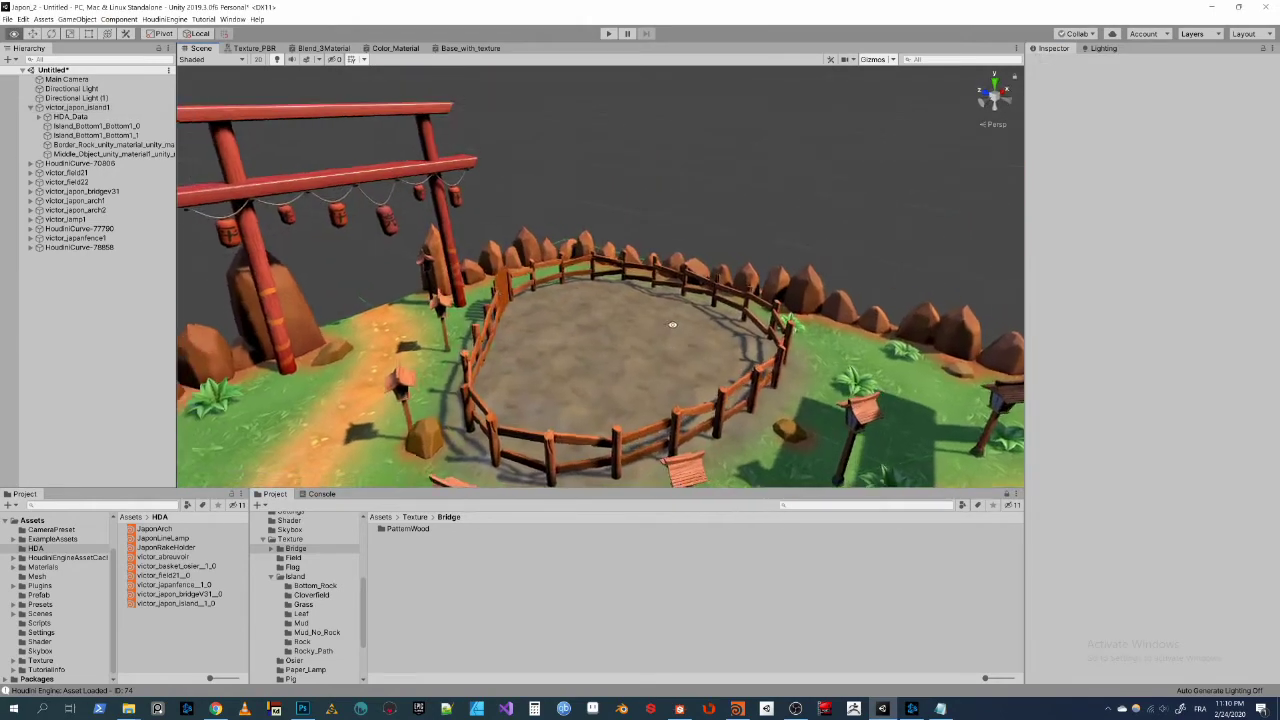
# Step: Change the fence's Door_placement to 0.2, then 0.75, so the gate faces the front
pyautogui.click(524, 290)
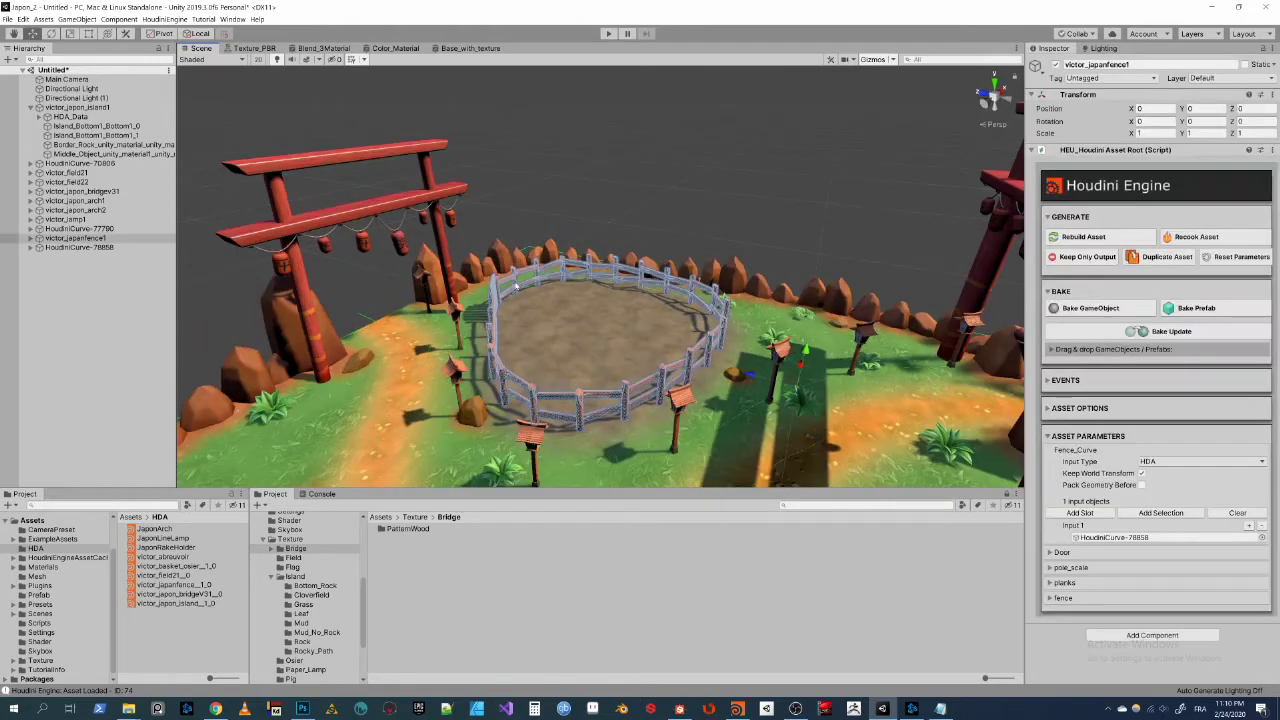
pyautogui.click(1145, 564)
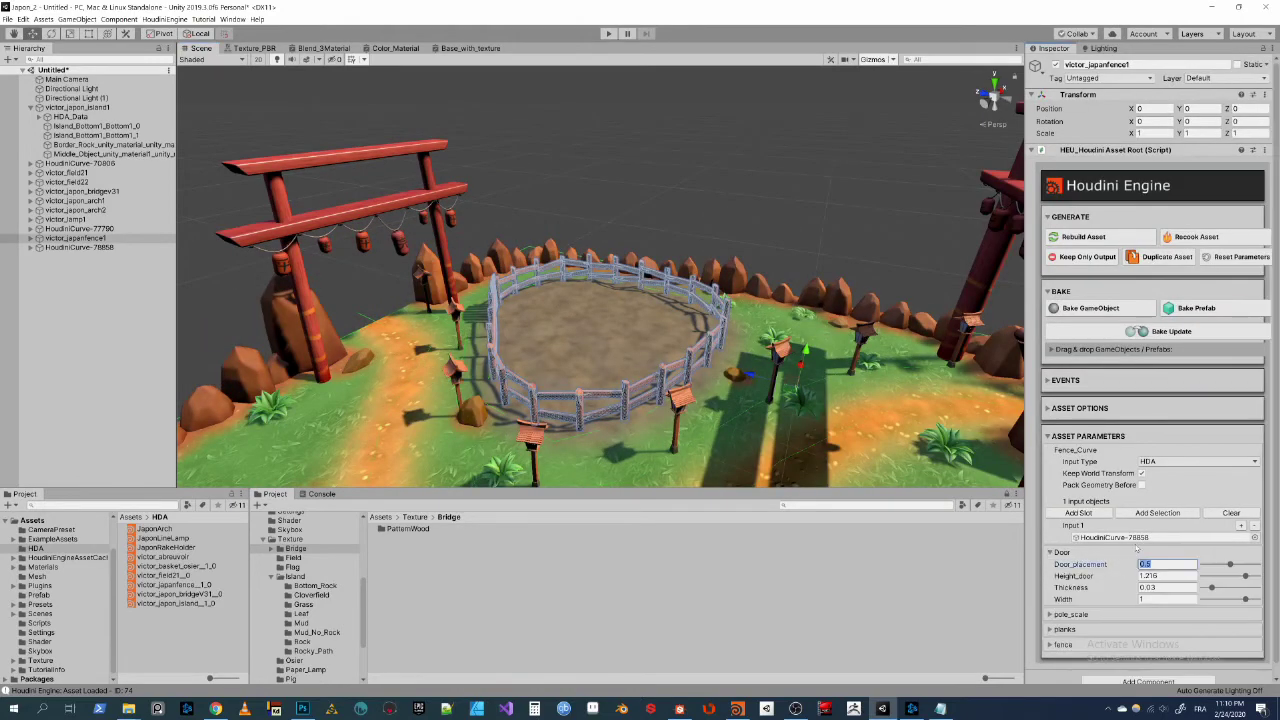
pyautogui.write('0.2')
pyautogui.press('Return')
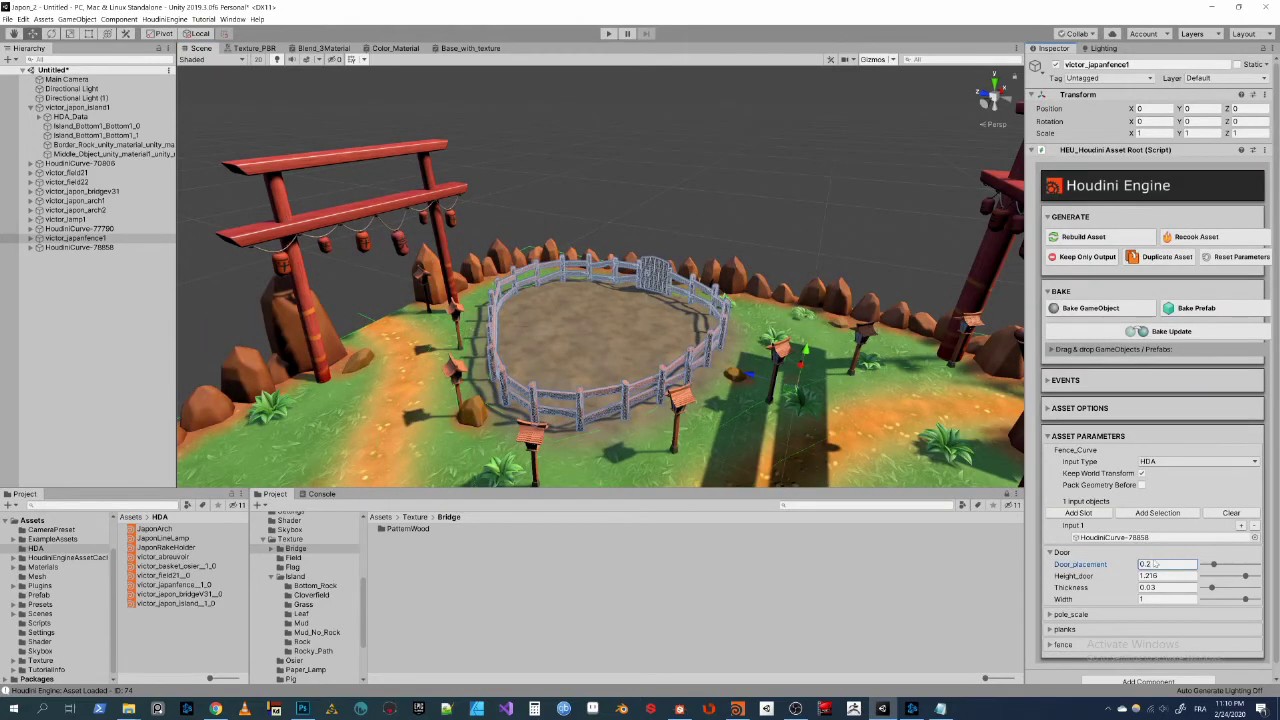
pyautogui.click(1160, 566)
pyautogui.write('0.75')
pyautogui.press('Return')
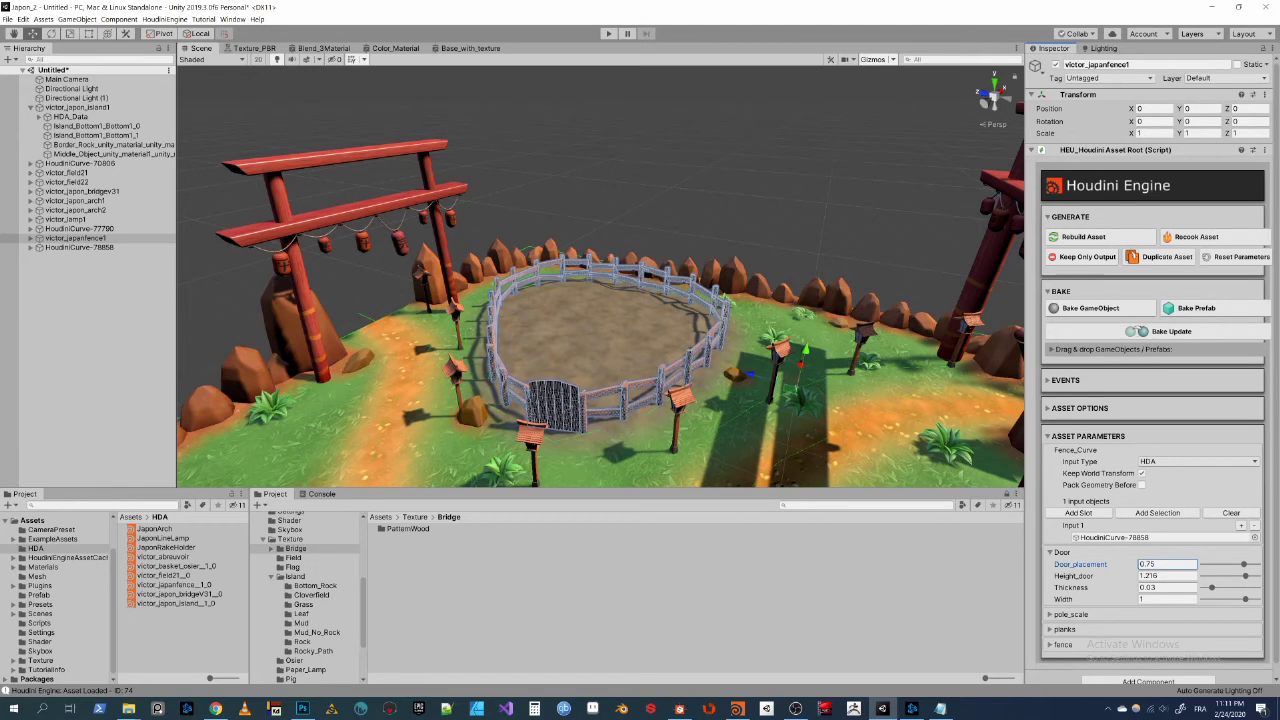
pyautogui.click(703, 216)
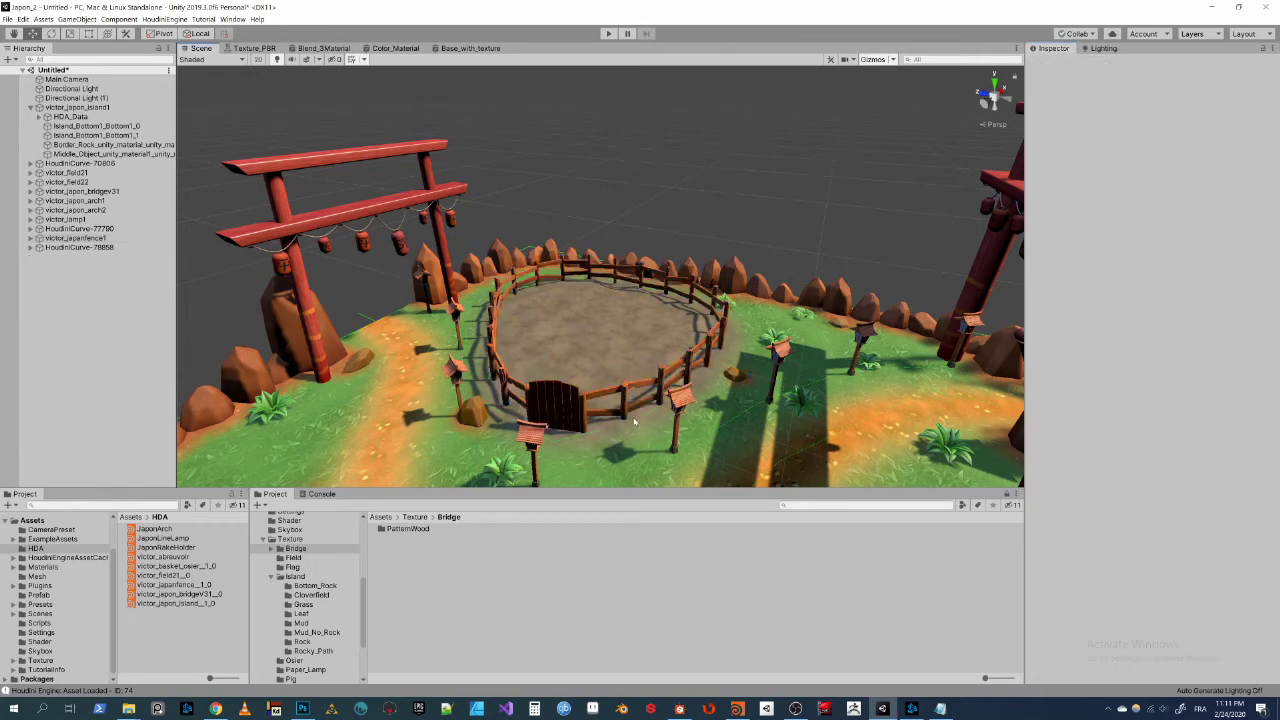
# Step: Reverse HoudiniCurve-78858 and set the fence's Door_placement to 0.25 to keep the gate at the front
pyautogui.click(71, 248)
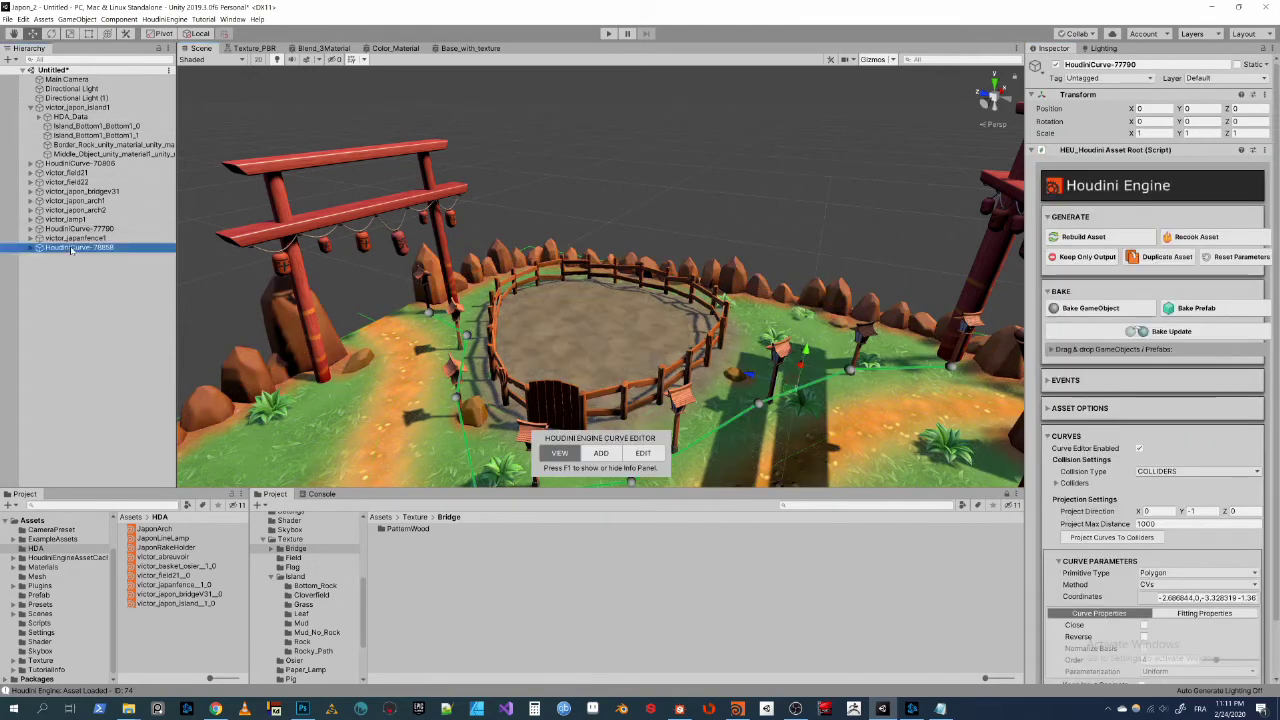
pyautogui.click(1143, 636)
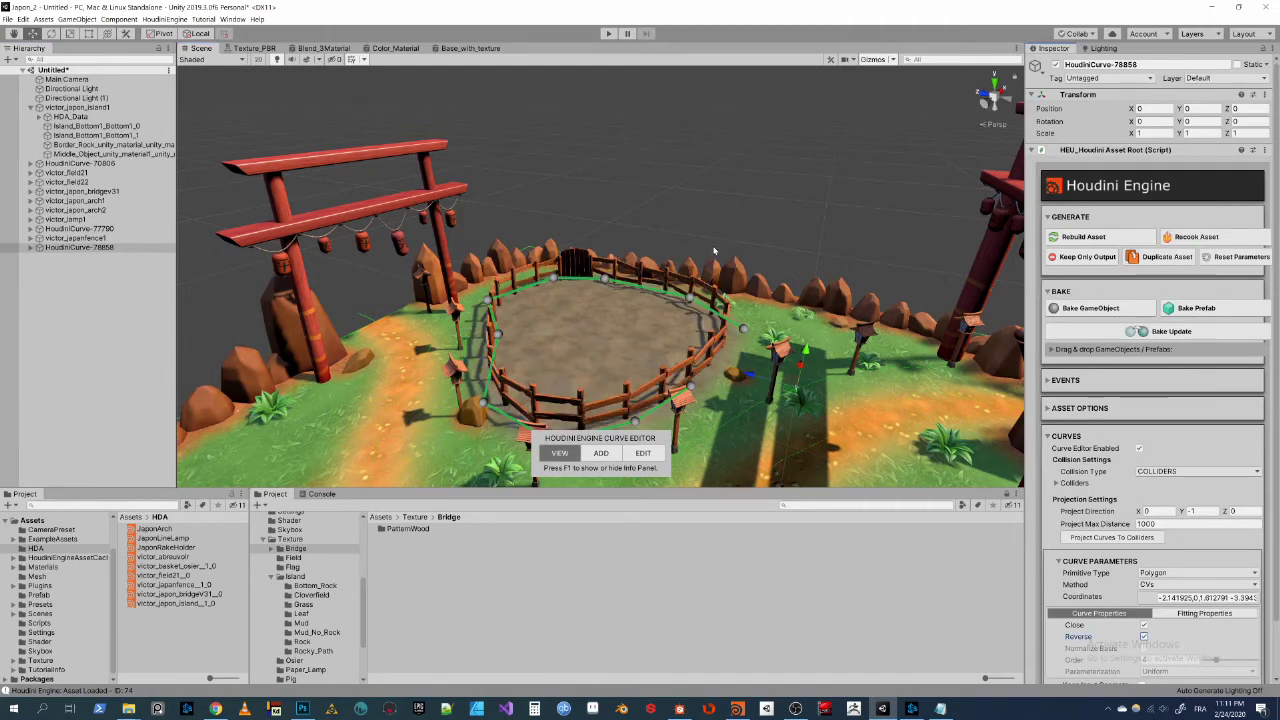
pyautogui.click(668, 279)
pyautogui.click(1145, 564)
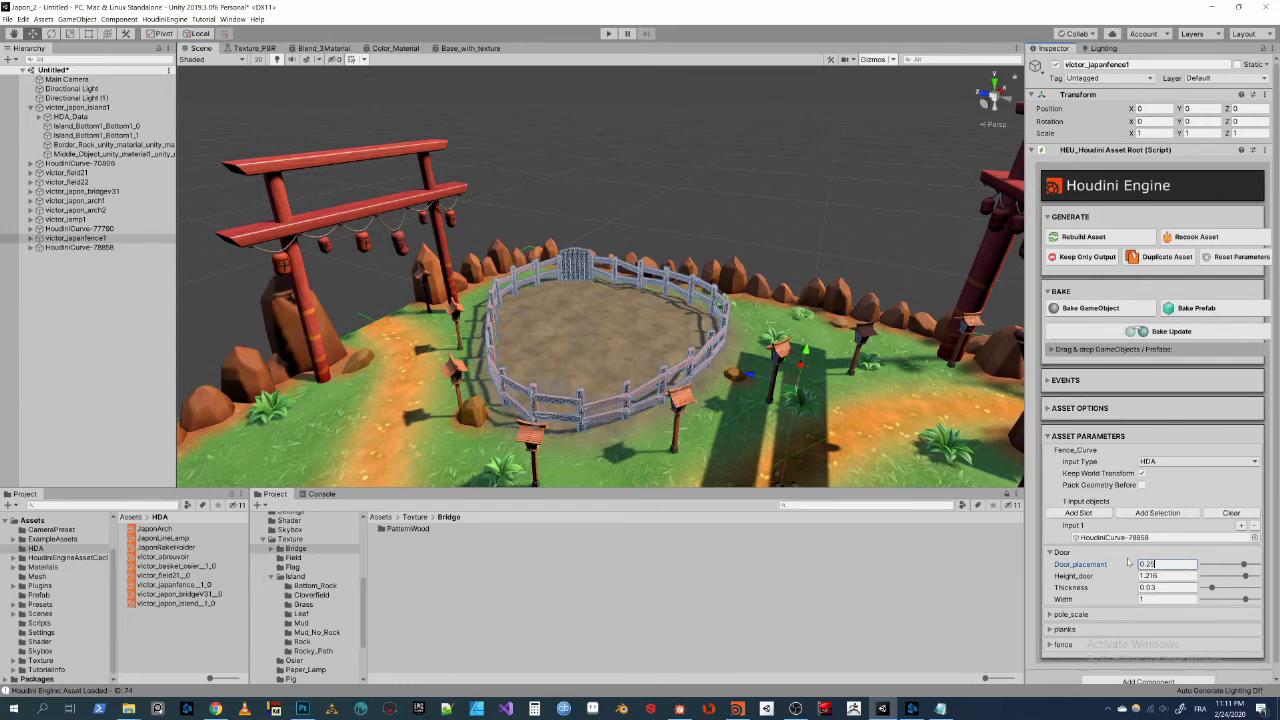
pyautogui.press('Return')
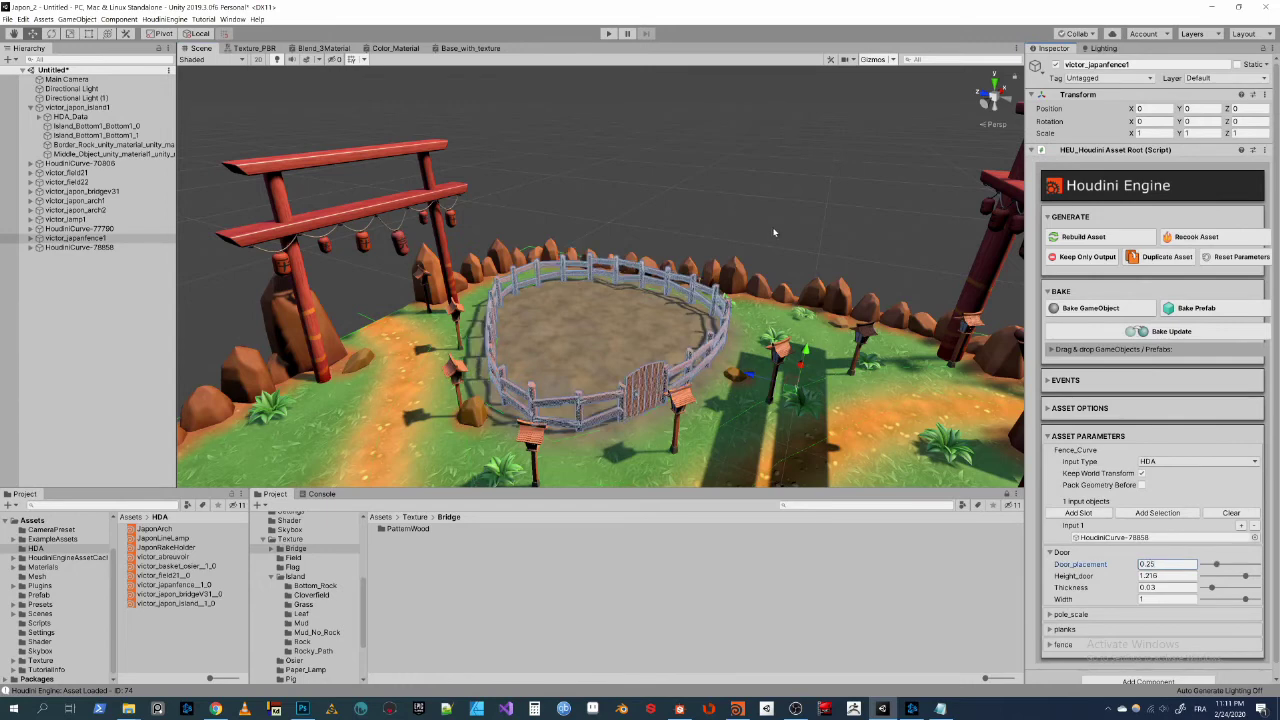
pyautogui.click(773, 233)
pyautogui.moveTo(773, 233)
pyautogui.keyDown('alt'); pyautogui.mouseDown()
pyautogui.moveTo(474, 218)
pyautogui.moveTo(105, 418)
pyautogui.mouseUp(); pyautogui.keyUp('alt')
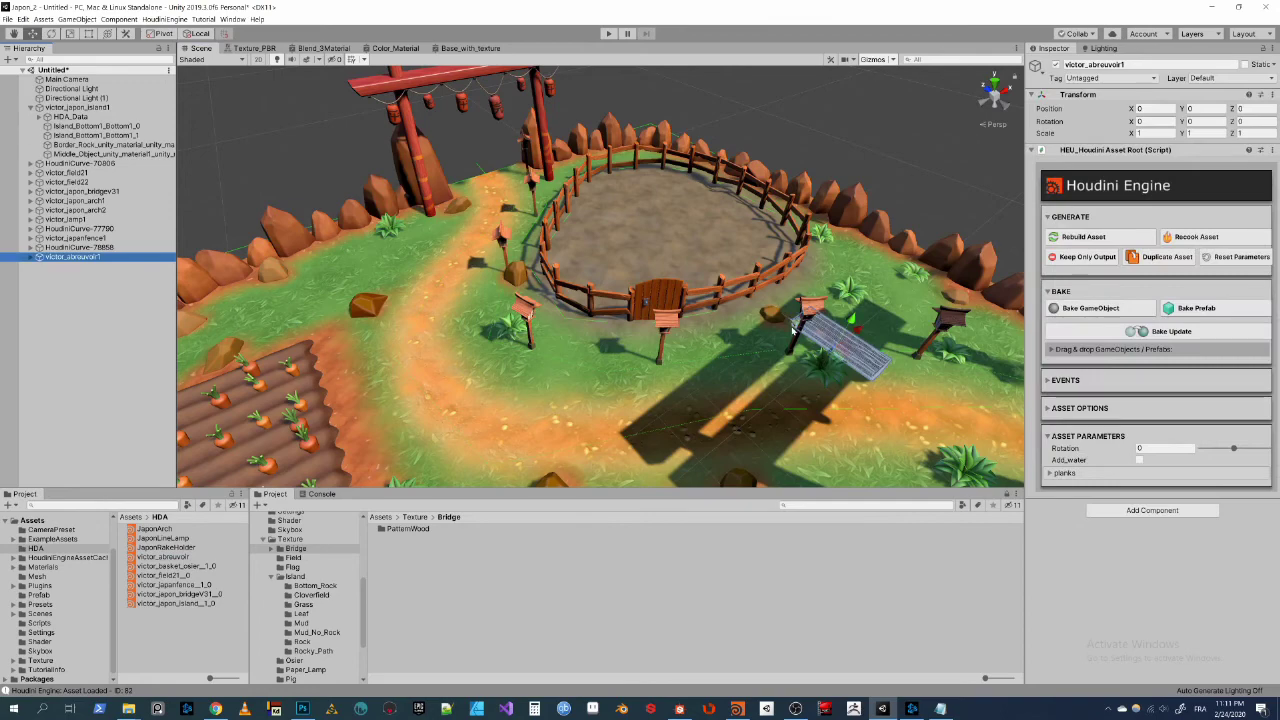
# Step: Move the victor_abreuvoir1 trough into the fenced dirt enclosure
pyautogui.moveTo(793, 330)
pyautogui.mouseDown()
pyautogui.moveTo(620, 215)
pyautogui.moveTo(545, 240)
pyautogui.moveTo(600, 206)
pyautogui.moveTo(1010, 430)
pyautogui.mouseUp()
pyautogui.press('e')
pyautogui.press('w')
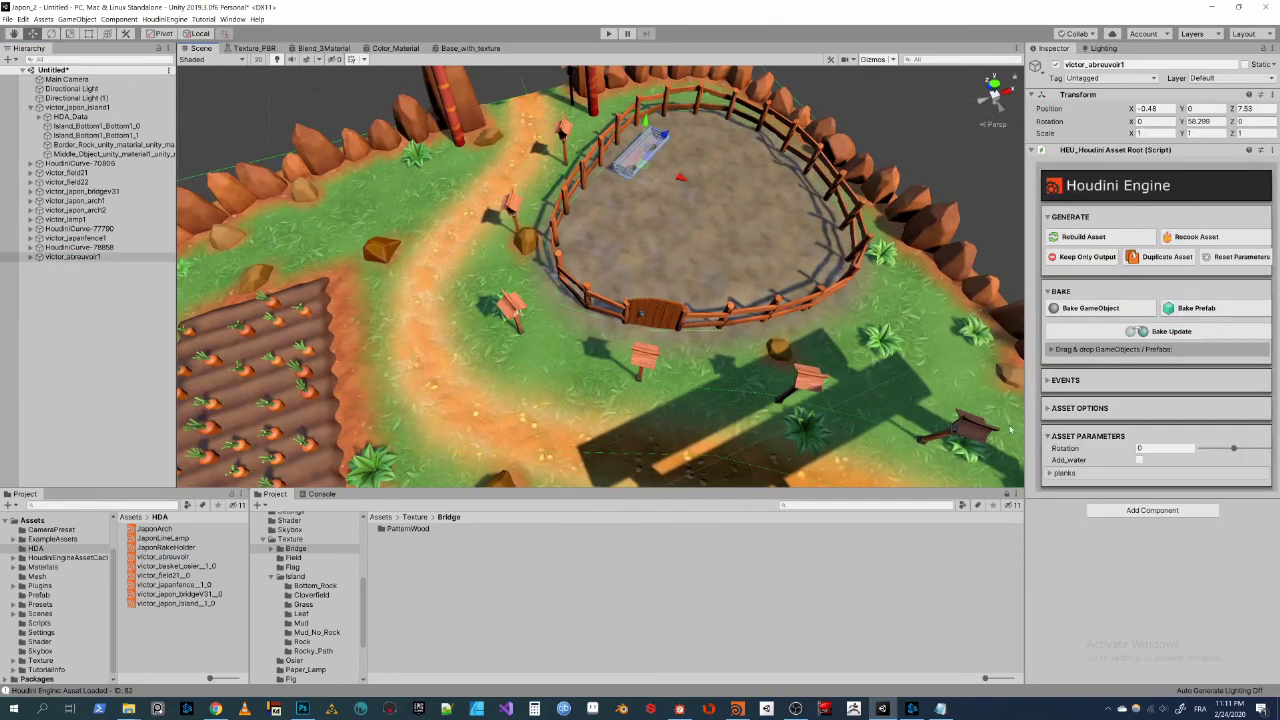
# Step: Set the trough's plank Length to 3, enable Add_water and adjust the water position
pyautogui.click(1079, 476)
pyautogui.click(1138, 497)
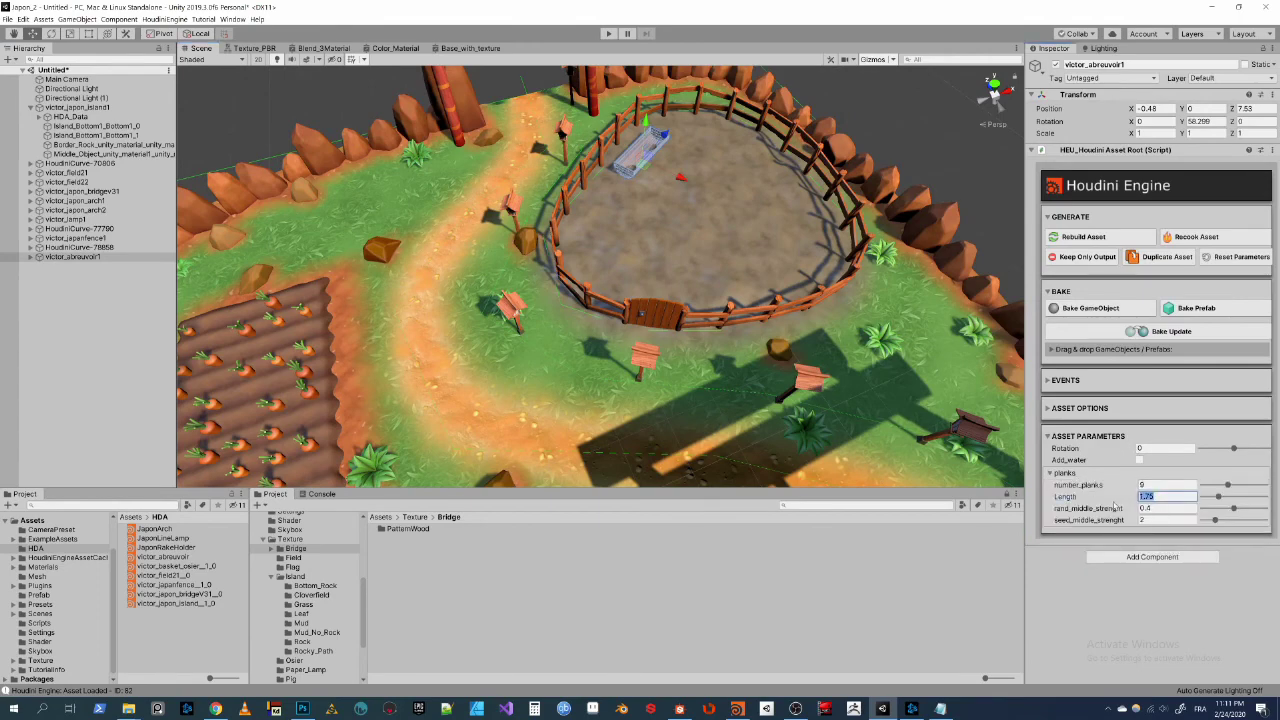
pyautogui.press('Return')
pyautogui.press('f')
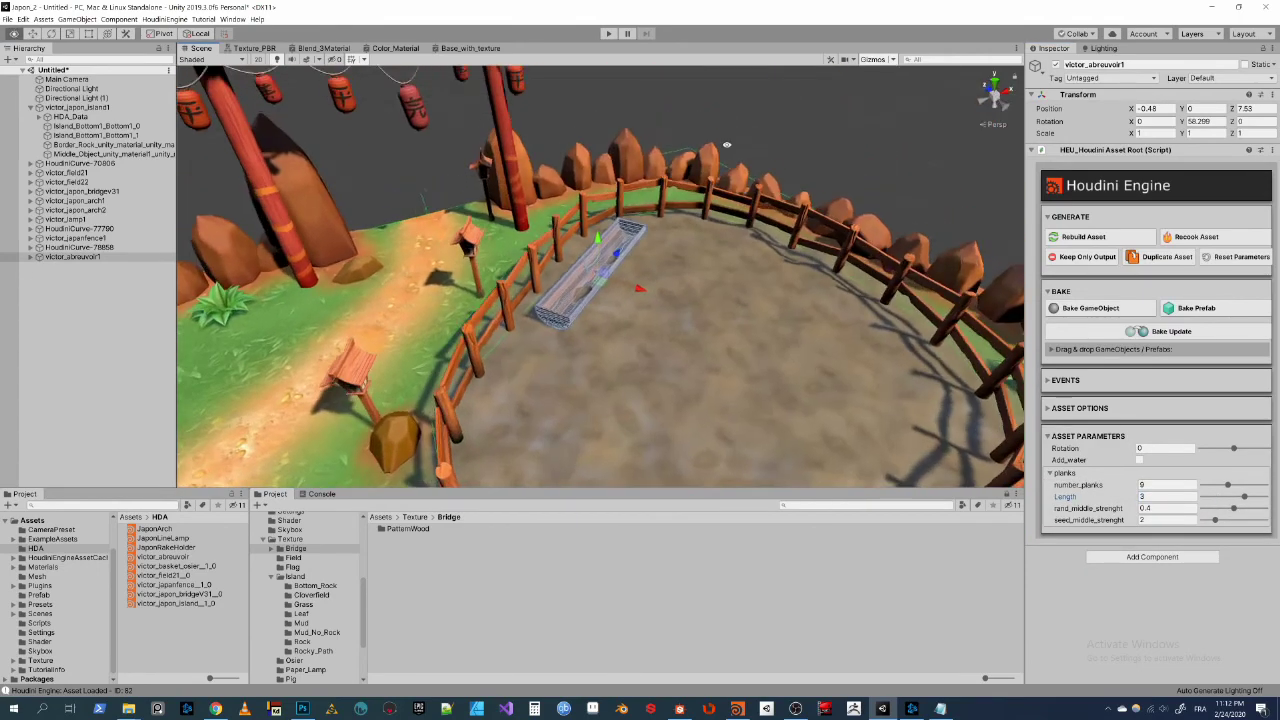
pyautogui.click(1139, 460)
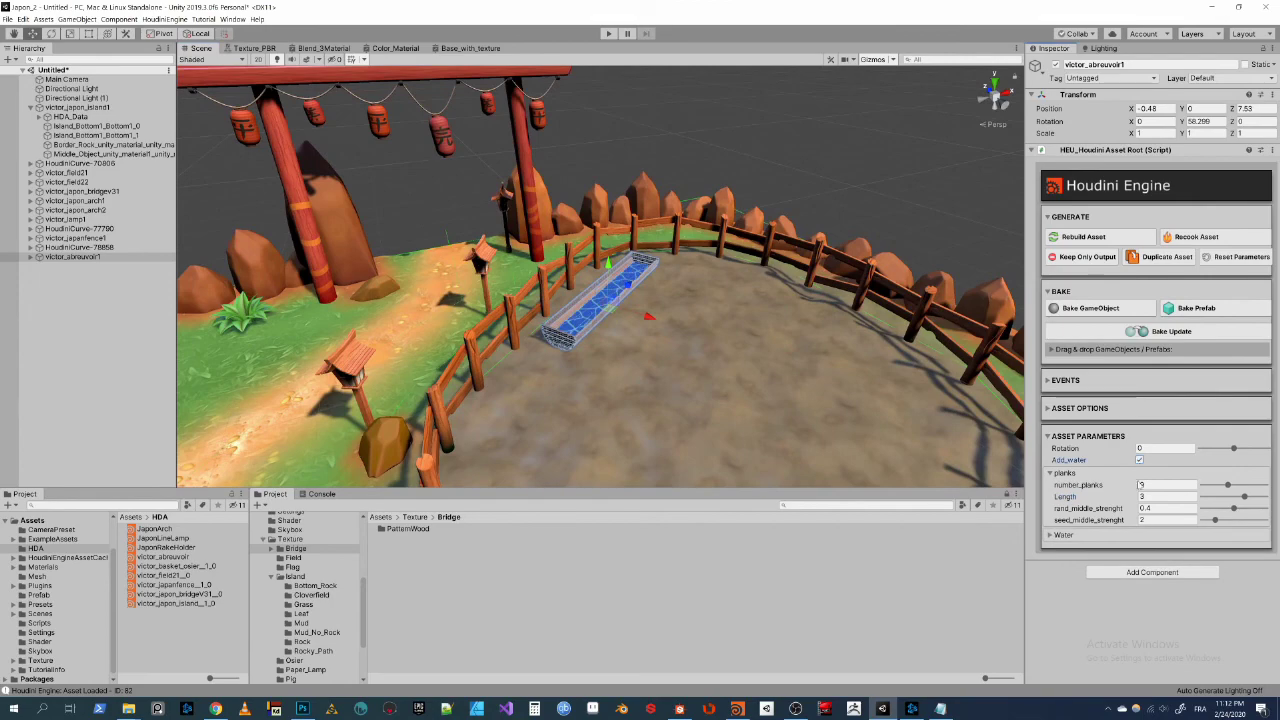
pyautogui.moveTo(1247, 551); pyautogui.dragTo(1215, 550)
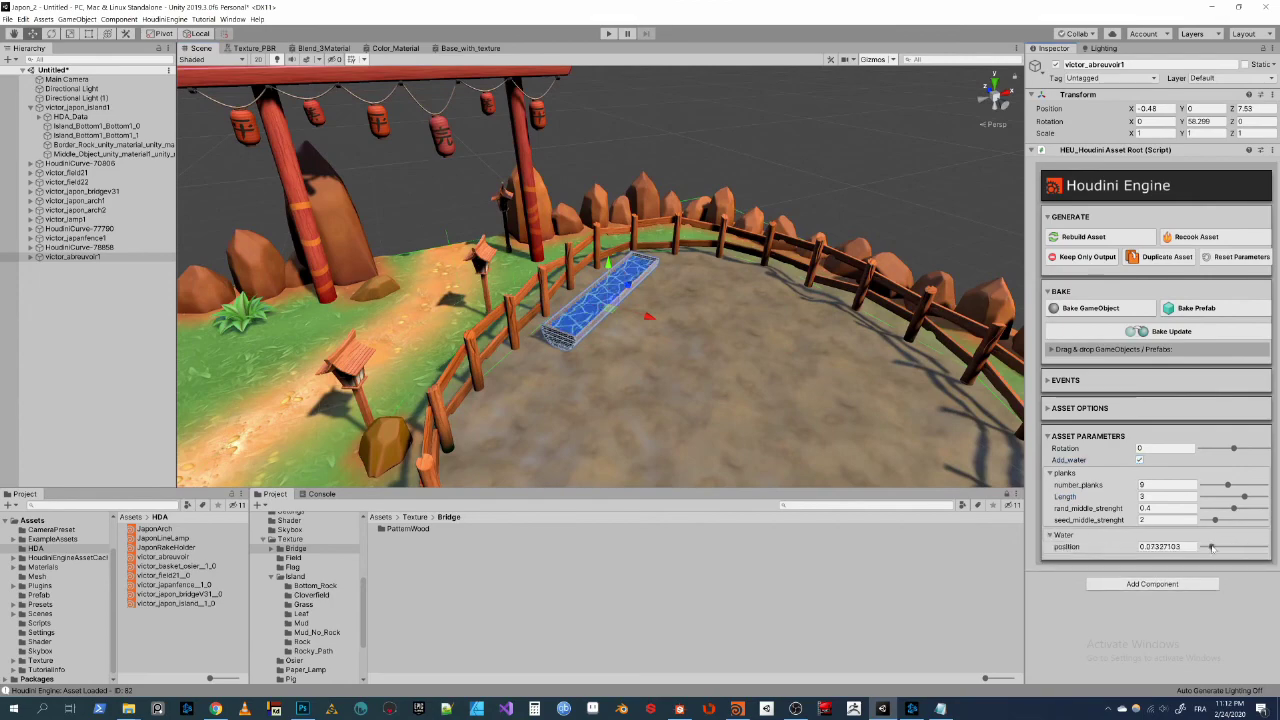
pyautogui.click(808, 135)
pyautogui.moveTo(808, 135)
pyautogui.keyDown('alt'); pyautogui.mouseDown()
pyautogui.moveTo(567, 277)
pyautogui.moveTo(620, 290)
pyautogui.mouseUp(); pyautogui.keyUp('alt')
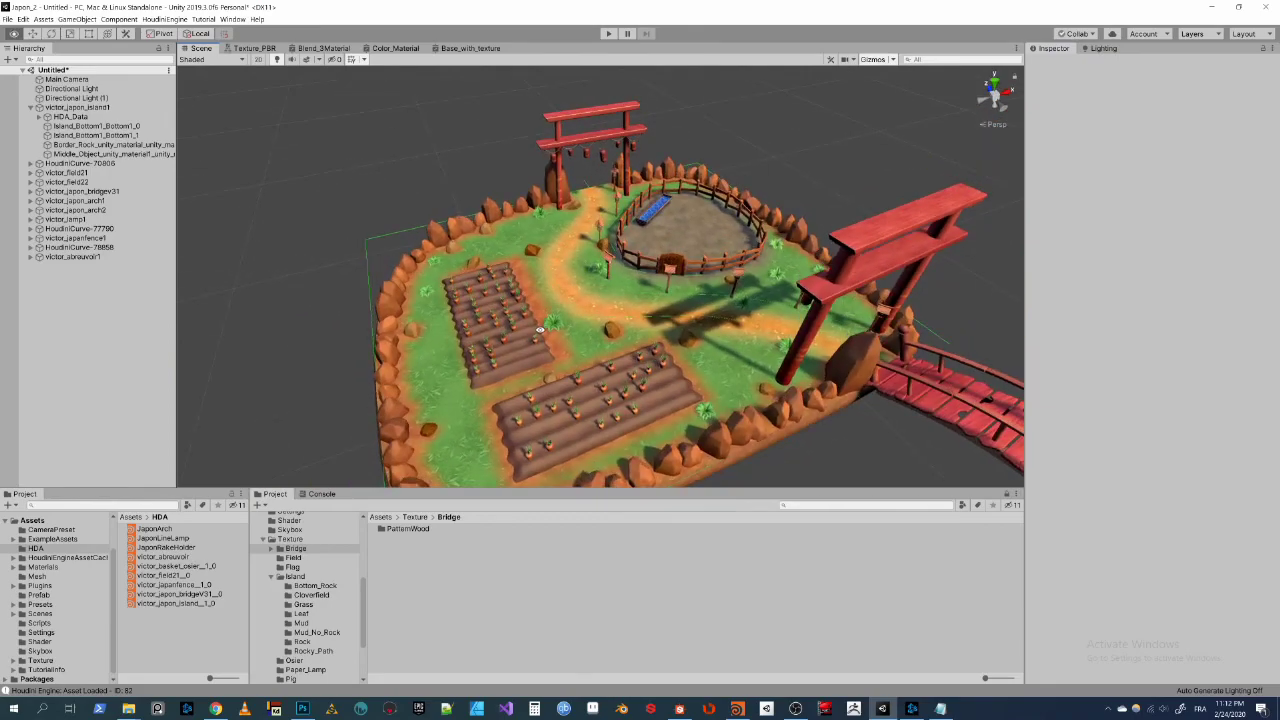